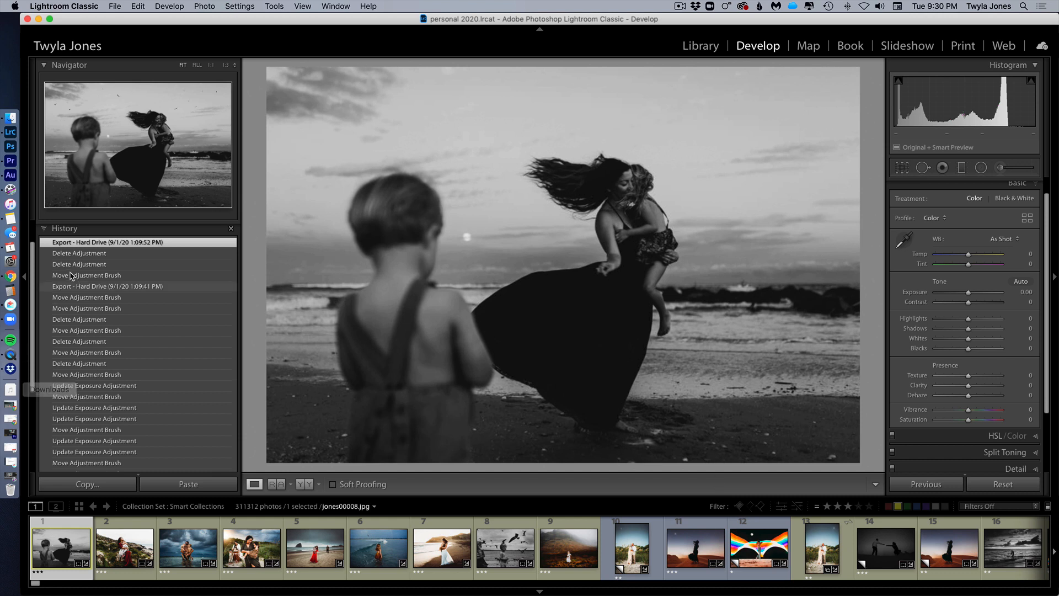
Expand the Presets list and open the LLFx FX Helper plug-in window over the photo
{"action": "left_click", "coordinate": [45, 235]}
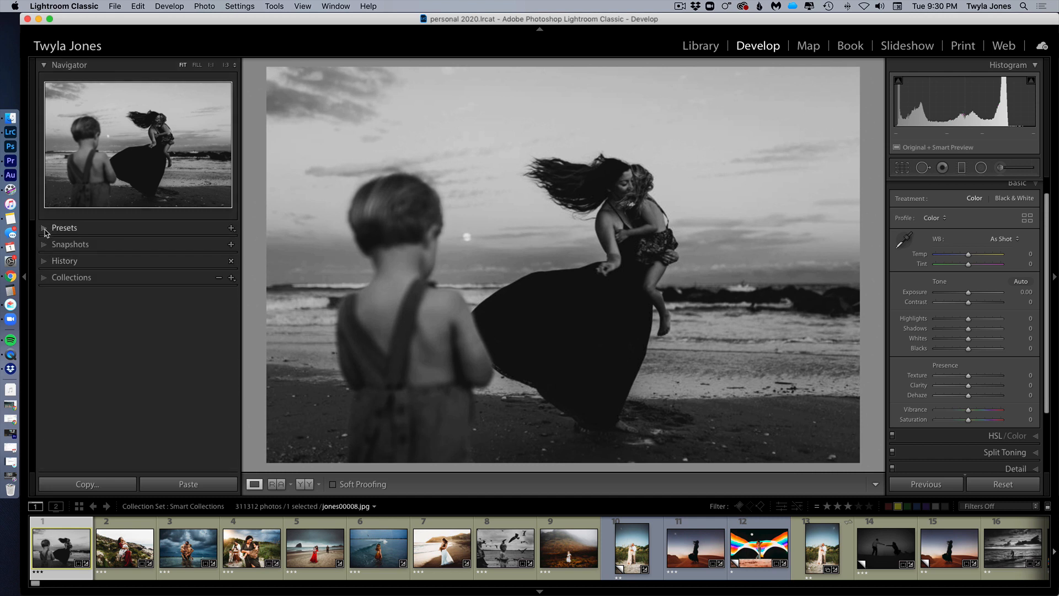
{"action": "left_click", "coordinate": [46, 232]}
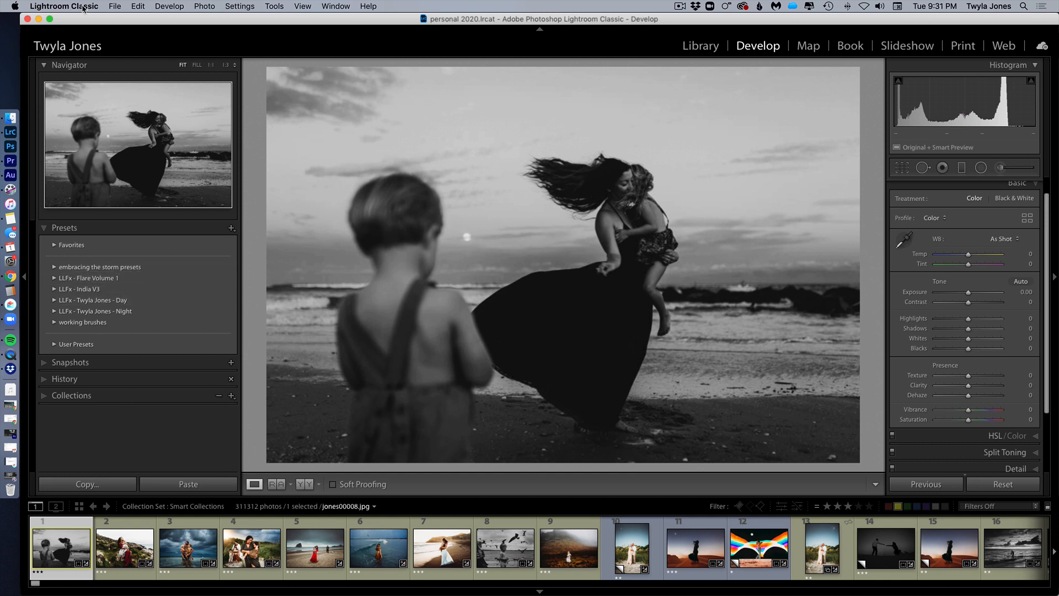
{"action": "left_click", "coordinate": [113, 6]}
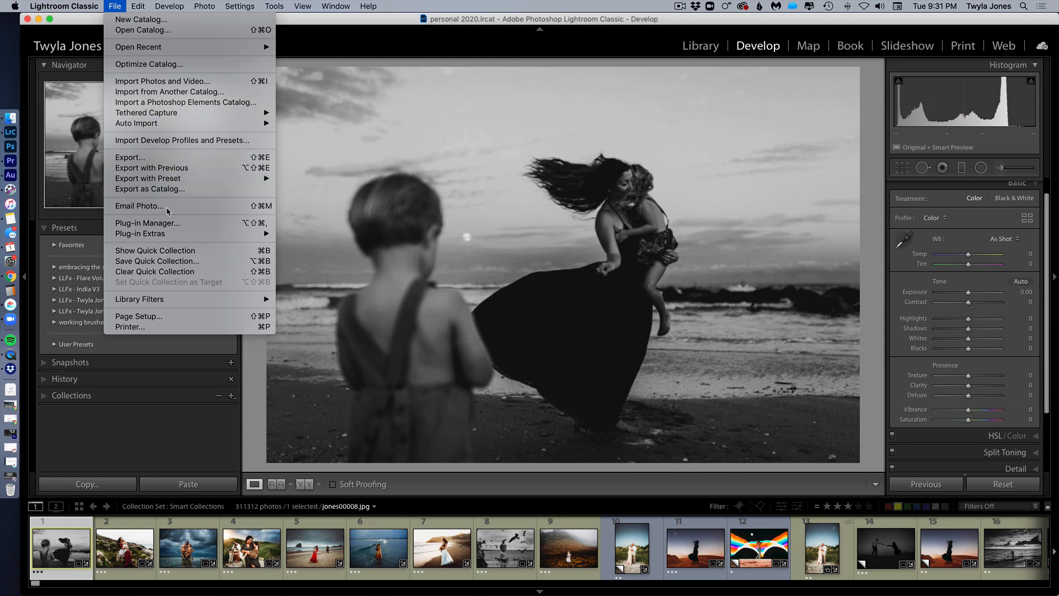
{"action": "mouse_move", "coordinate": [174, 233]}
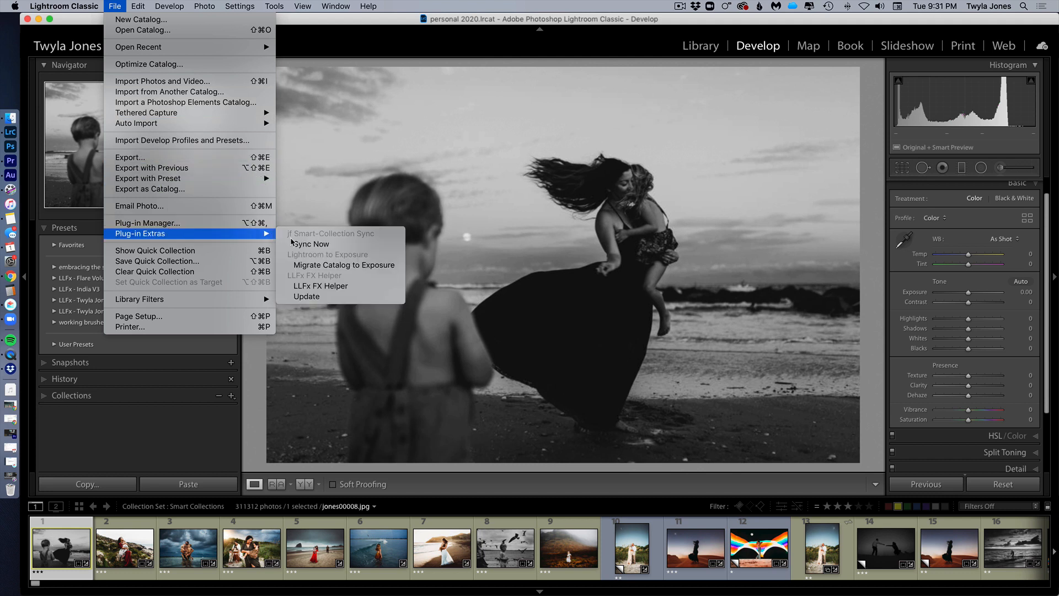
{"action": "left_click", "coordinate": [343, 286]}
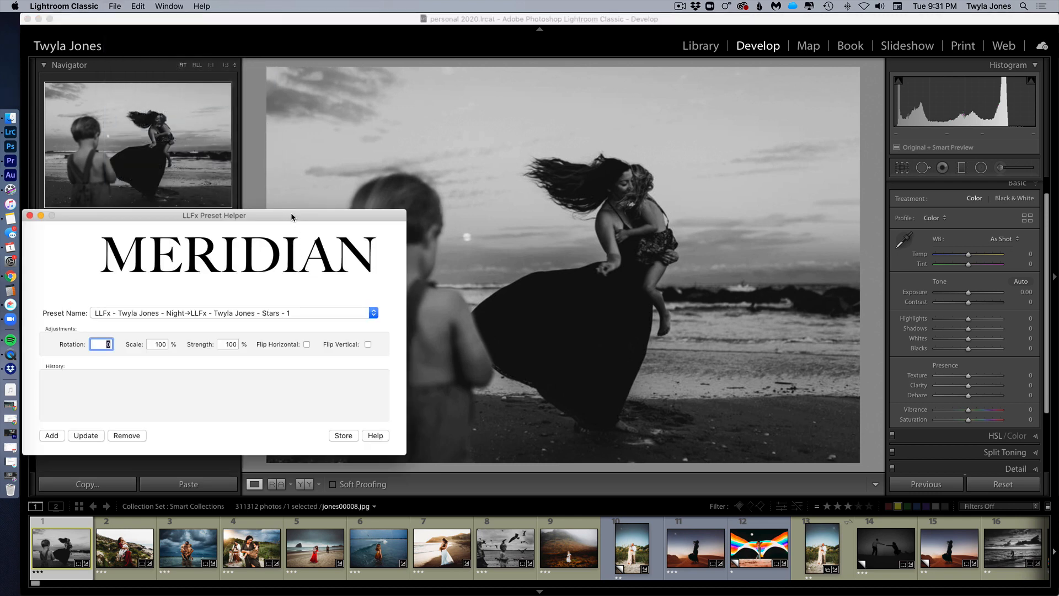
{"action": "left_click_drag", "start_coordinate": [291, 216], "coordinate": [301, 238]}
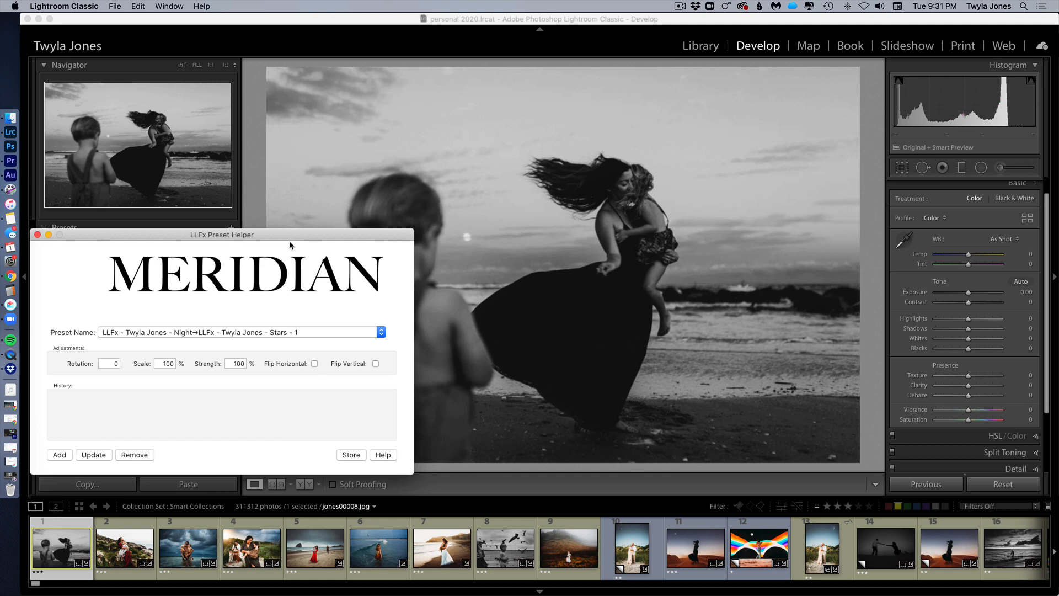
{"action": "left_click", "coordinate": [709, 218]}
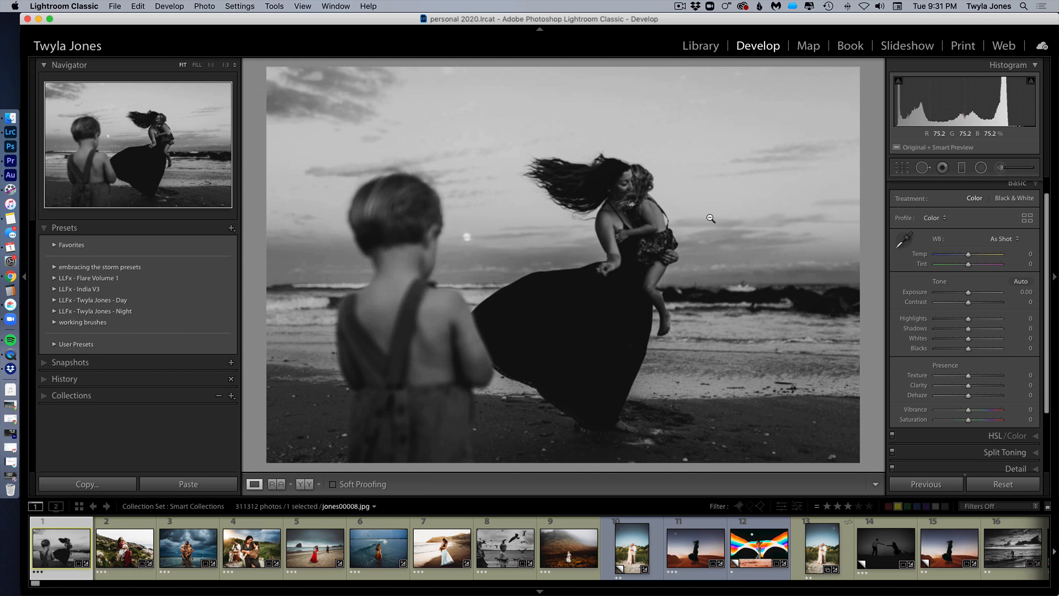
{"action": "key", "text": "super+grave"}
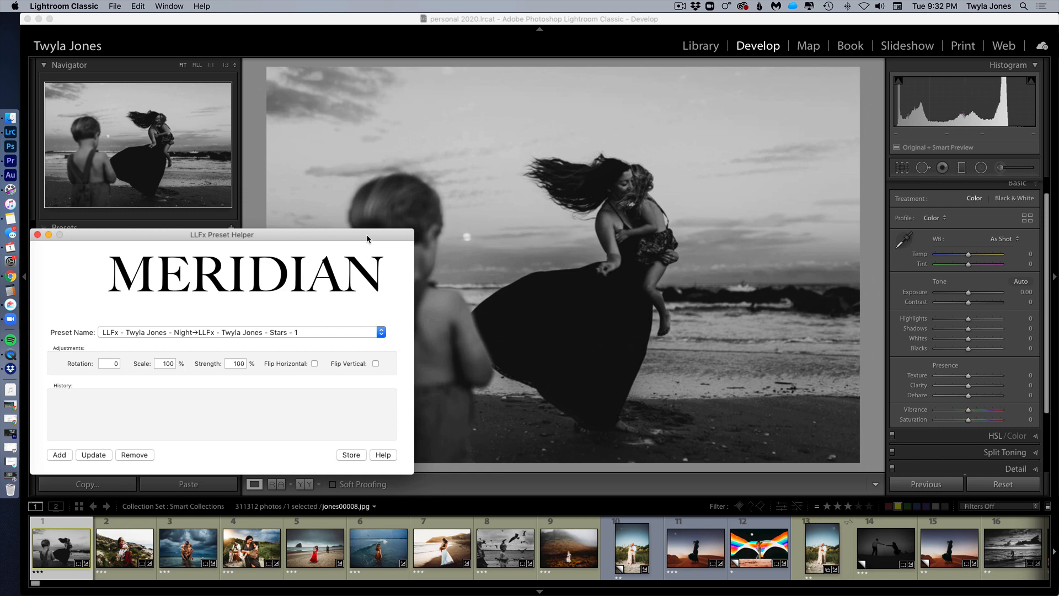
Add the daytime Birds - Lots preset to the black-and-white beach photo at 50% scale
{"action": "left_click", "coordinate": [380, 332]}
{"action": "scroll", "coordinate": [380, 332], "scroll_direction": "up", "scroll_amount": 1}
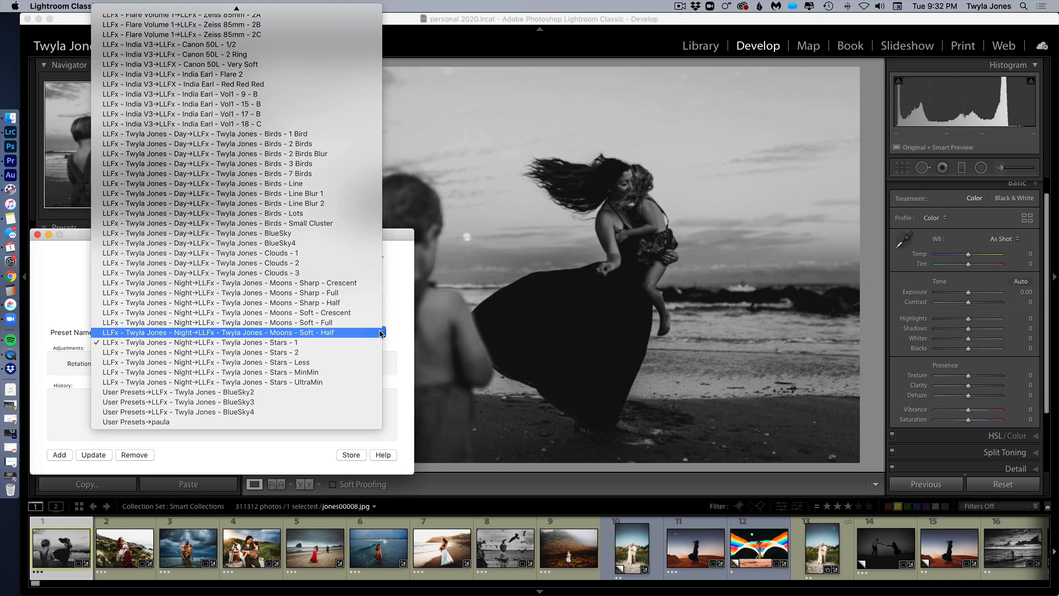
{"action": "left_click", "coordinate": [340, 213]}
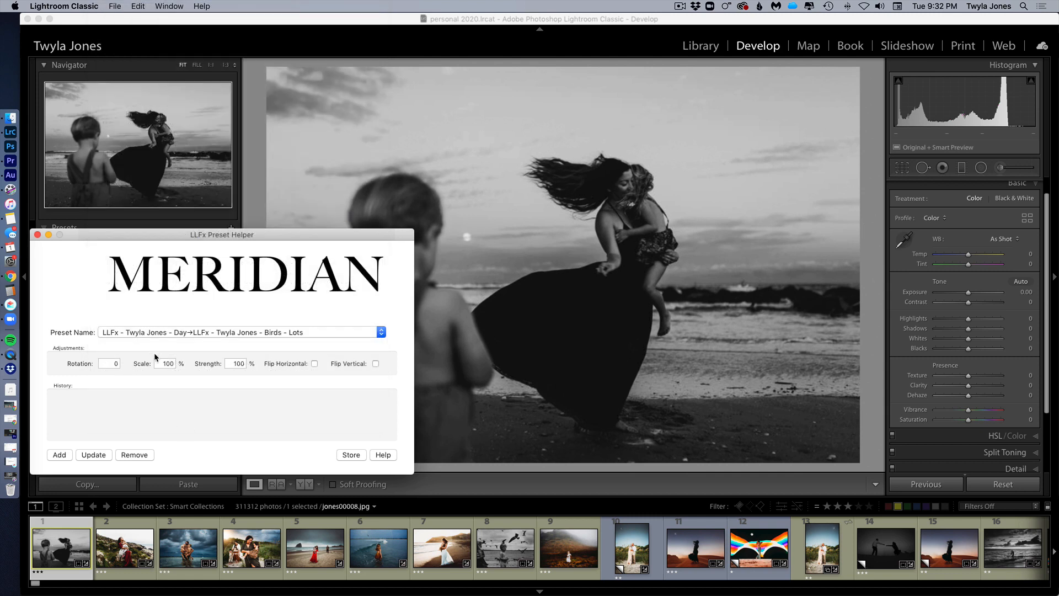
{"action": "double_click", "coordinate": [168, 364]}
{"action": "type", "text": "50"}
{"action": "left_click", "coordinate": [59, 456]}
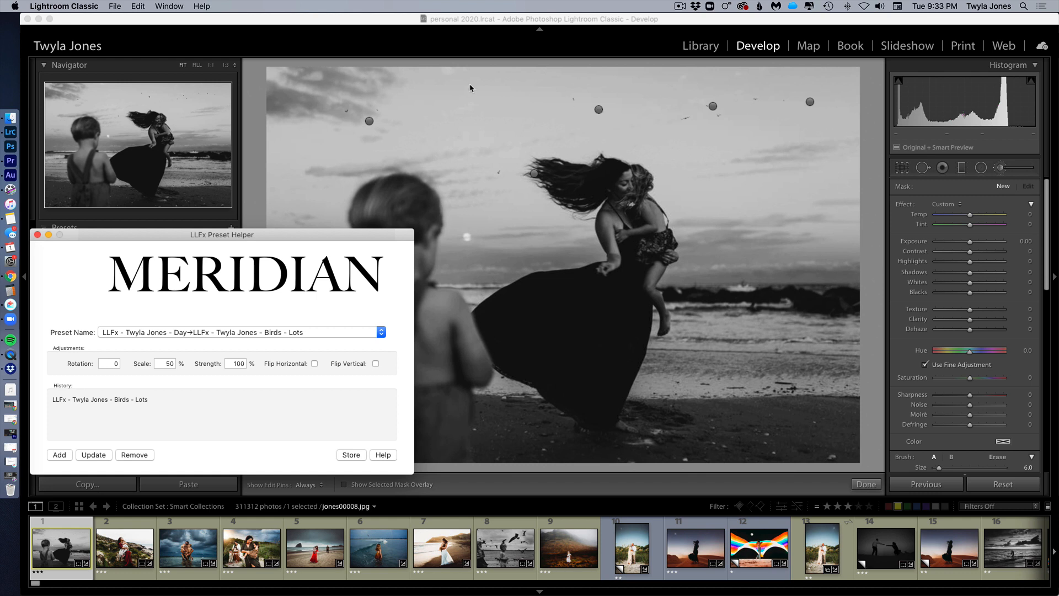
Reposition the five bird adjustments so the groups spread across the sky from above the boy to beyond the mother
{"action": "left_click", "coordinate": [370, 123]}
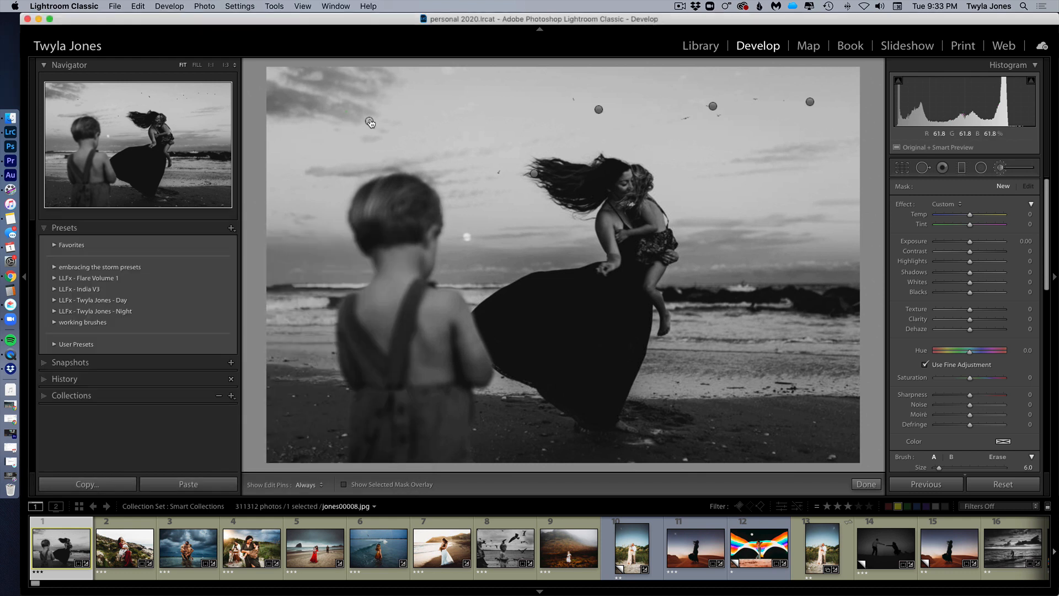
{"action": "left_click_drag", "start_coordinate": [371, 122], "coordinate": [329, 156]}
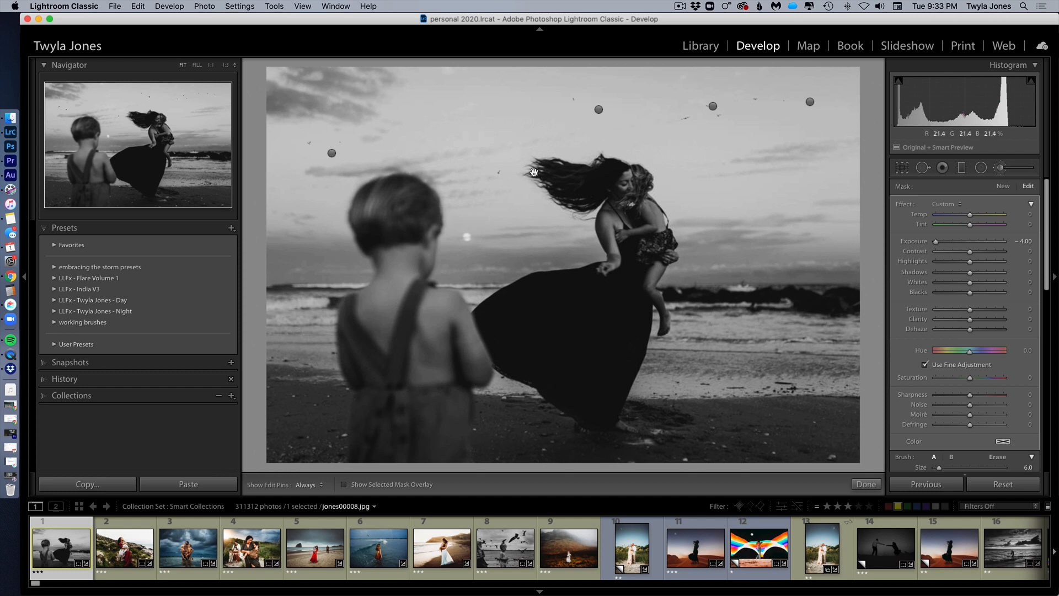
{"action": "left_click_drag", "start_coordinate": [533, 174], "coordinate": [439, 96]}
{"action": "left_click_drag", "start_coordinate": [599, 109], "coordinate": [546, 122]}
{"action": "left_click_drag", "start_coordinate": [713, 106], "coordinate": [696, 142]}
{"action": "left_click_drag", "start_coordinate": [811, 100], "coordinate": [729, 95]}
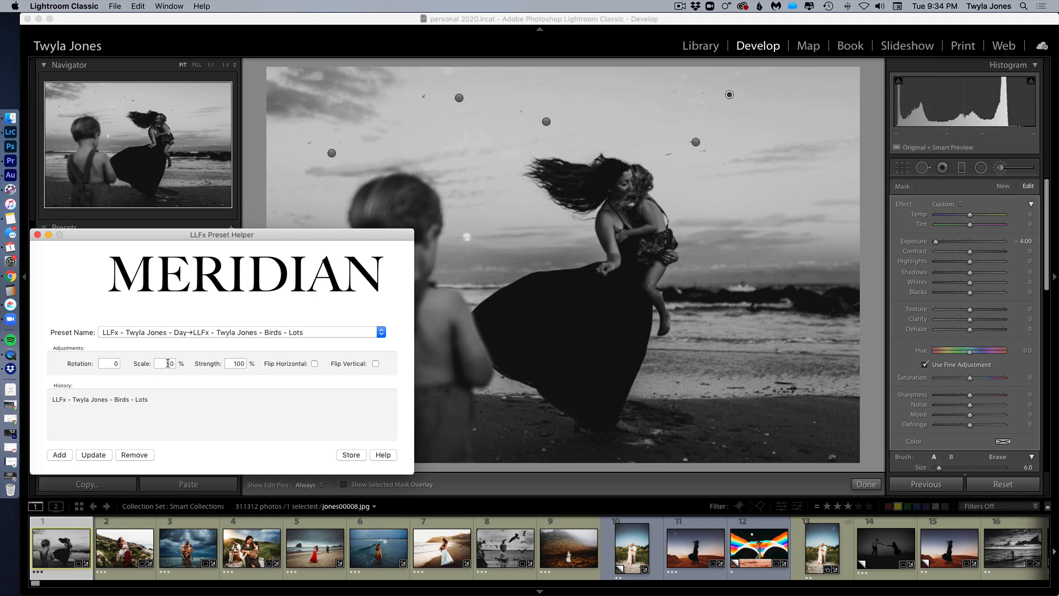
Update the applied Birds - Lots preset to 75% scale
{"action": "double_click", "coordinate": [168, 363]}
{"action": "type", "text": "75"}
{"action": "left_click", "coordinate": [94, 456]}
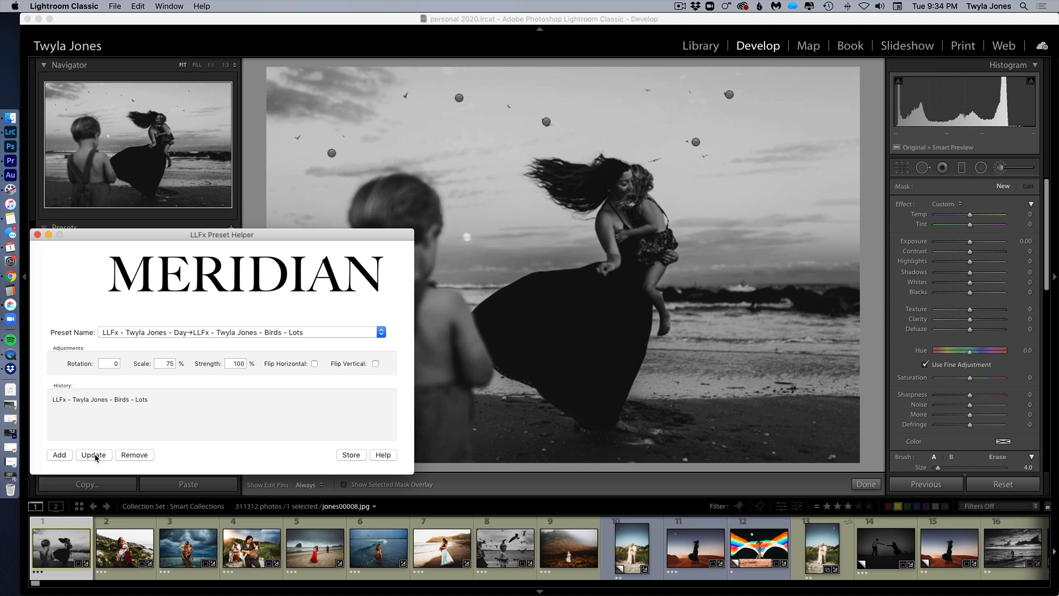
Move the bird group beside the mother farther out over the horizon and set its exposure to about -2.28
{"action": "left_click", "coordinate": [697, 144]}
{"action": "left_click", "coordinate": [697, 143]}
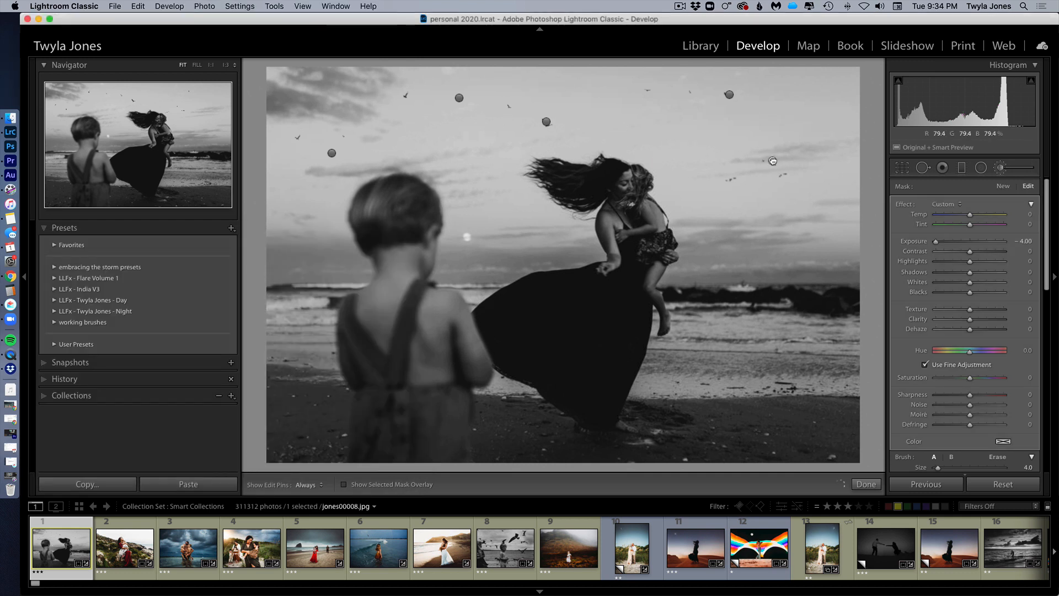
{"action": "left_click_drag", "start_coordinate": [796, 169], "coordinate": [791, 181]}
{"action": "left_click", "coordinate": [951, 243]}
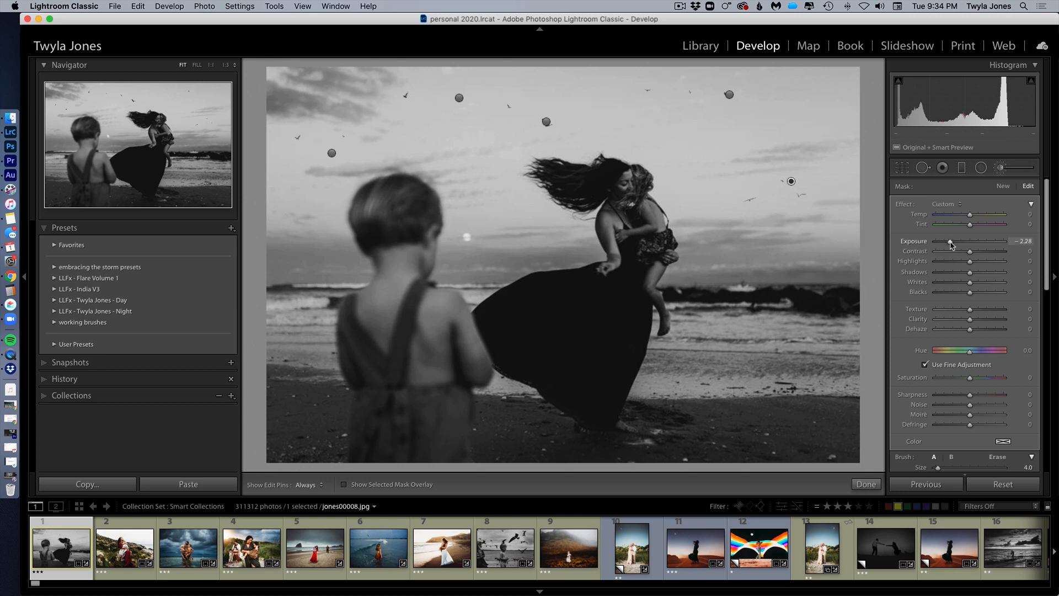
{"action": "left_click_drag", "start_coordinate": [951, 244], "coordinate": [923, 217]}
Move the upper bird groups to new spots around the mother's head, clear of the other birds
{"action": "left_click", "coordinate": [729, 94]}
{"action": "left_click_drag", "start_coordinate": [729, 94], "coordinate": [753, 133]}
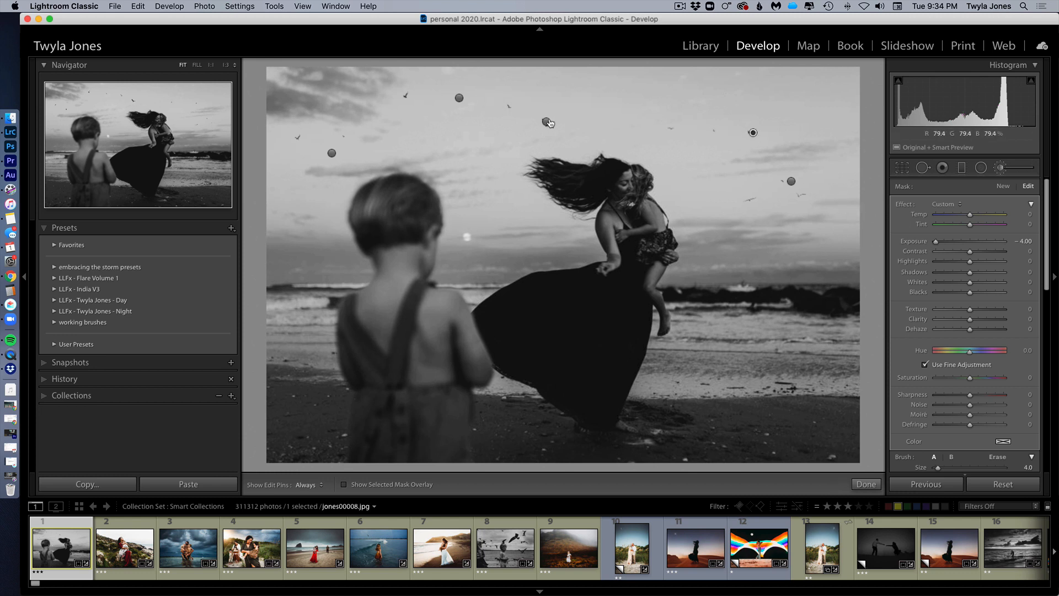
{"action": "left_click", "coordinate": [547, 120]}
{"action": "left_click_drag", "start_coordinate": [547, 121], "coordinate": [597, 94]}
{"action": "mouse_move", "coordinate": [459, 97]}
{"action": "left_mouse_down"}
{"action": "mouse_move", "coordinate": [482, 139]}
{"action": "mouse_move", "coordinate": [504, 132]}
{"action": "left_mouse_up"}
Set the exposure of the bird group above the boy to -2.42 and hide the edit pins
{"action": "left_click", "coordinate": [332, 153]}
{"action": "left_click_drag", "start_coordinate": [935, 242], "coordinate": [950, 245]}
{"action": "key", "text": "h"}
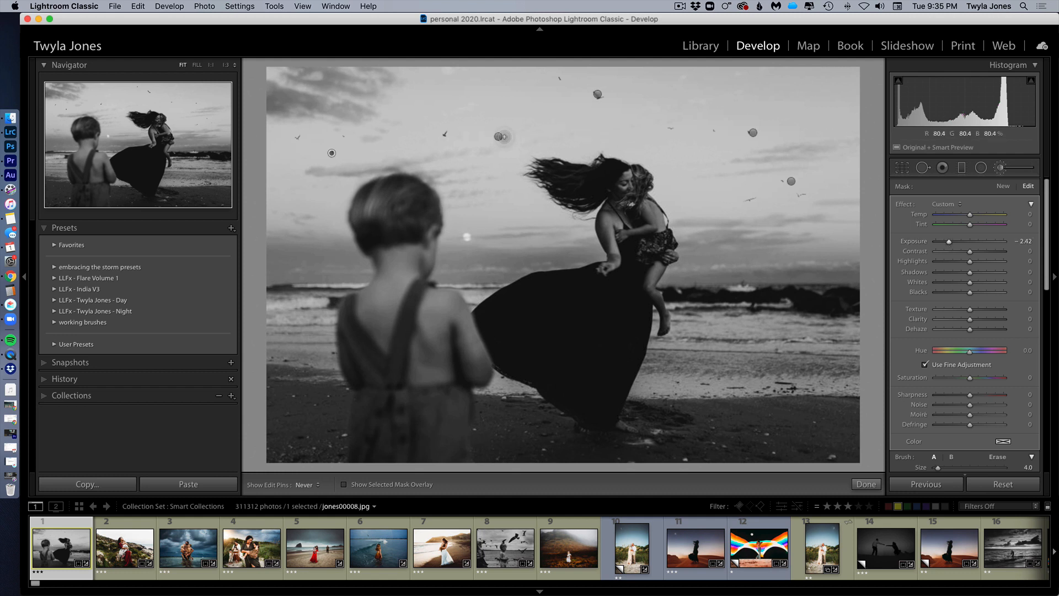
Show the edit pins again, undo the stray brush stroke, and set the bird group nearest the mother's hair to -2.44 exposure
{"action": "key", "text": "h"}
{"action": "left_click", "coordinate": [498, 137]}
{"action": "key", "text": "super+z"}
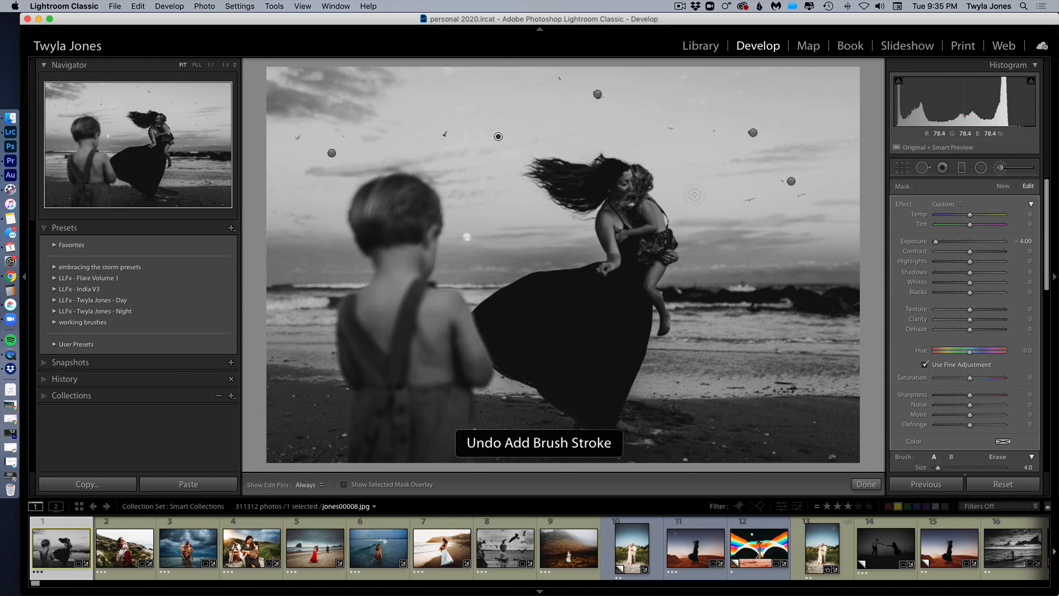
{"action": "left_click_drag", "start_coordinate": [957, 241], "coordinate": [950, 243]}
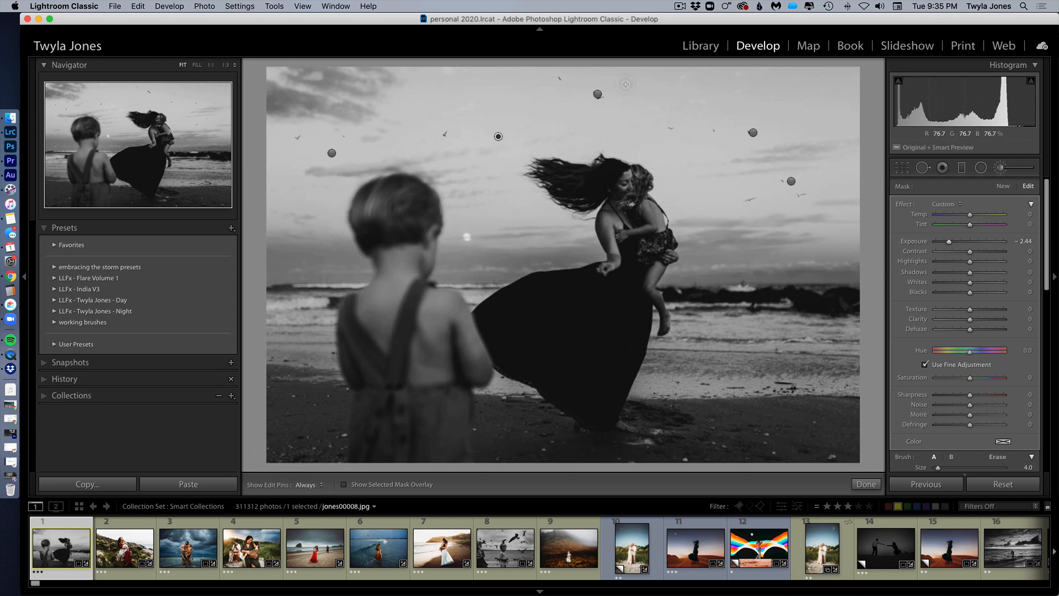
Move the large bird group down beside the mother's arm and its neighbor up above her hair, and close the Adjustment Brush
{"action": "left_click", "coordinate": [597, 95]}
{"action": "left_click_drag", "start_coordinate": [597, 96], "coordinate": [591, 118]}
{"action": "left_click", "coordinate": [866, 484]}
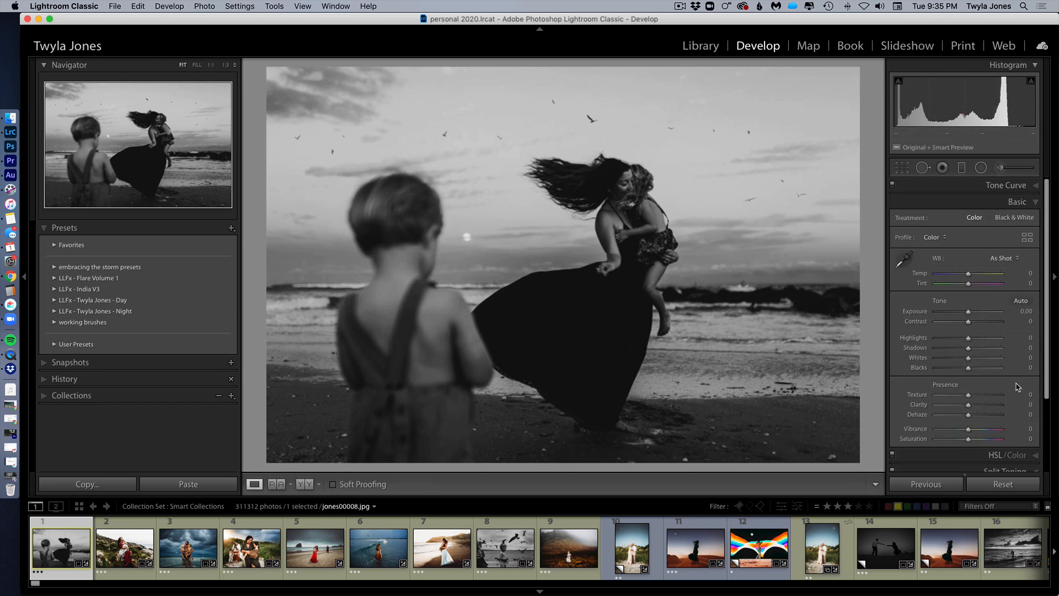
{"action": "left_click", "coordinate": [1001, 167]}
{"action": "left_click_drag", "start_coordinate": [499, 137], "coordinate": [471, 91]}
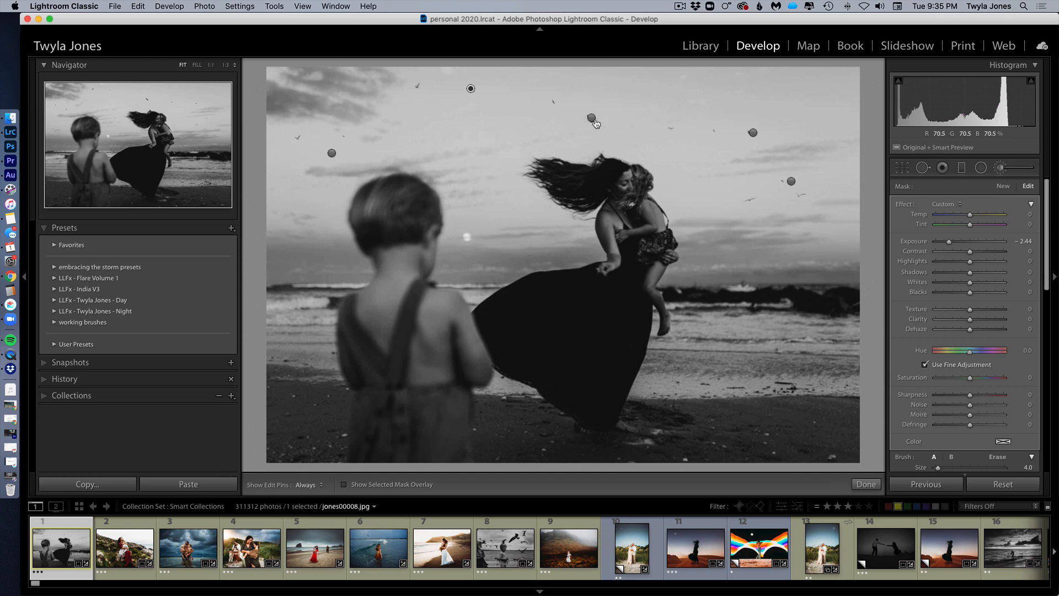
{"action": "left_click_drag", "start_coordinate": [591, 118], "coordinate": [539, 227]}
{"action": "left_click_drag", "start_coordinate": [471, 88], "coordinate": [526, 96]}
{"action": "left_click", "coordinate": [866, 485]}
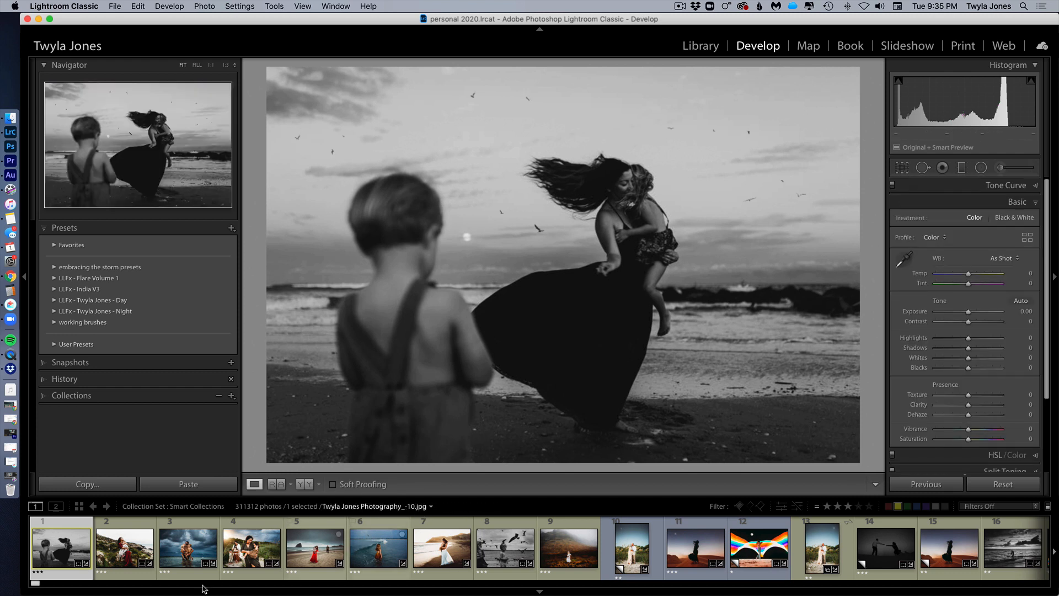
Add the daytime BlueSky4 preset to the photo of the woman in red holding a child
{"action": "left_click", "coordinate": [128, 552]}
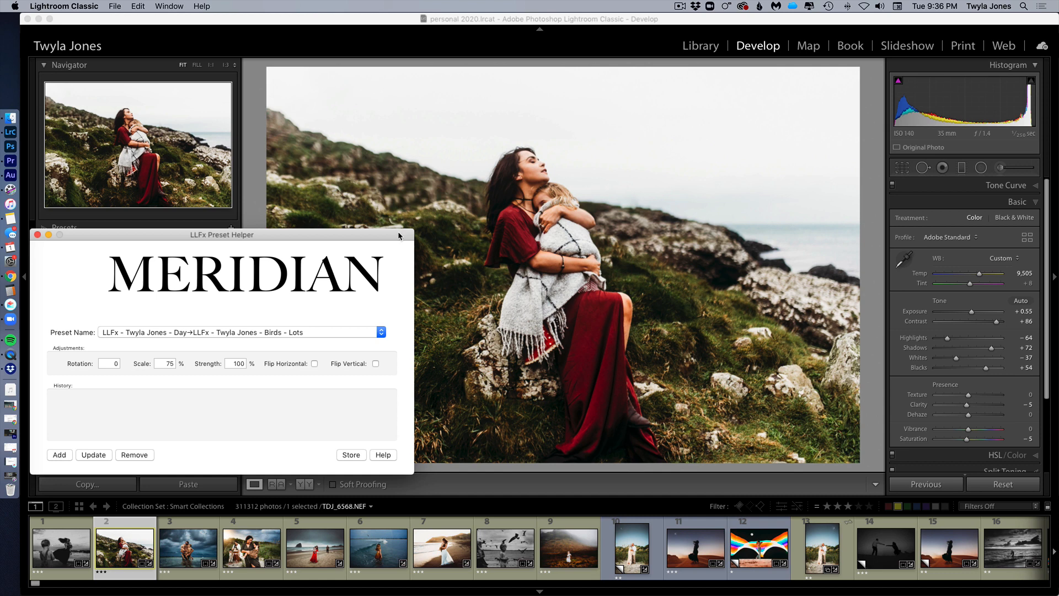
{"action": "mouse_move", "coordinate": [400, 238]}
{"action": "left_mouse_down"}
{"action": "mouse_move", "coordinate": [336, 186]}
{"action": "mouse_move", "coordinate": [407, 217]}
{"action": "mouse_move", "coordinate": [399, 224]}
{"action": "left_mouse_up"}
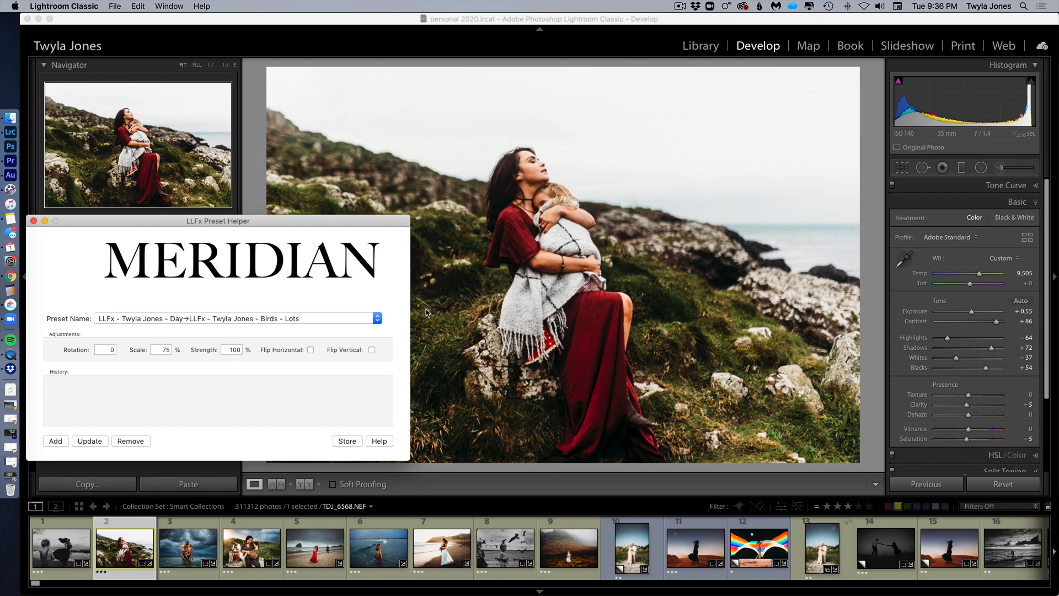
{"action": "left_click", "coordinate": [376, 319]}
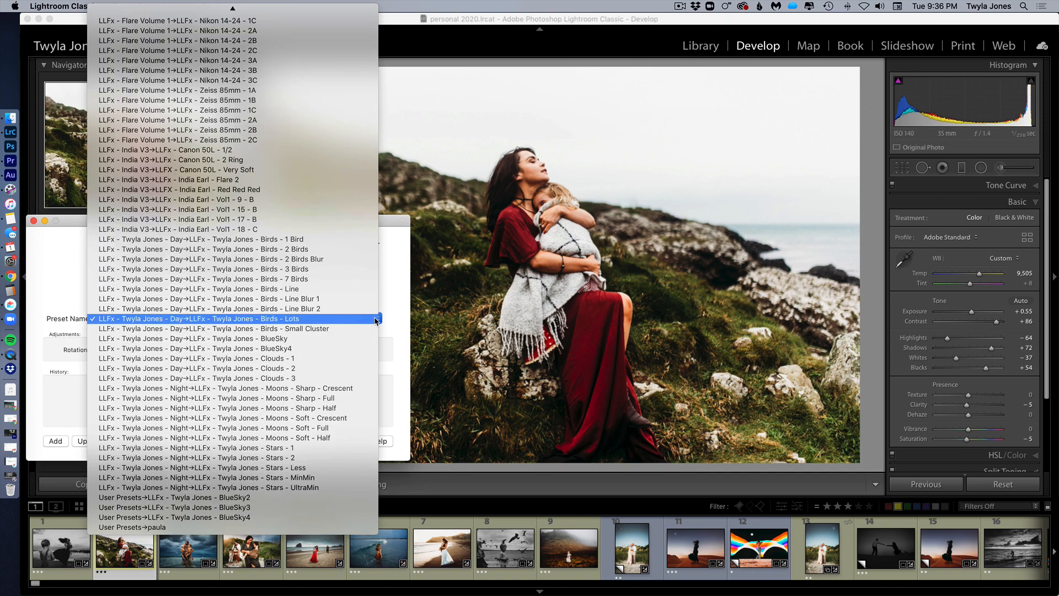
{"action": "left_click", "coordinate": [334, 351]}
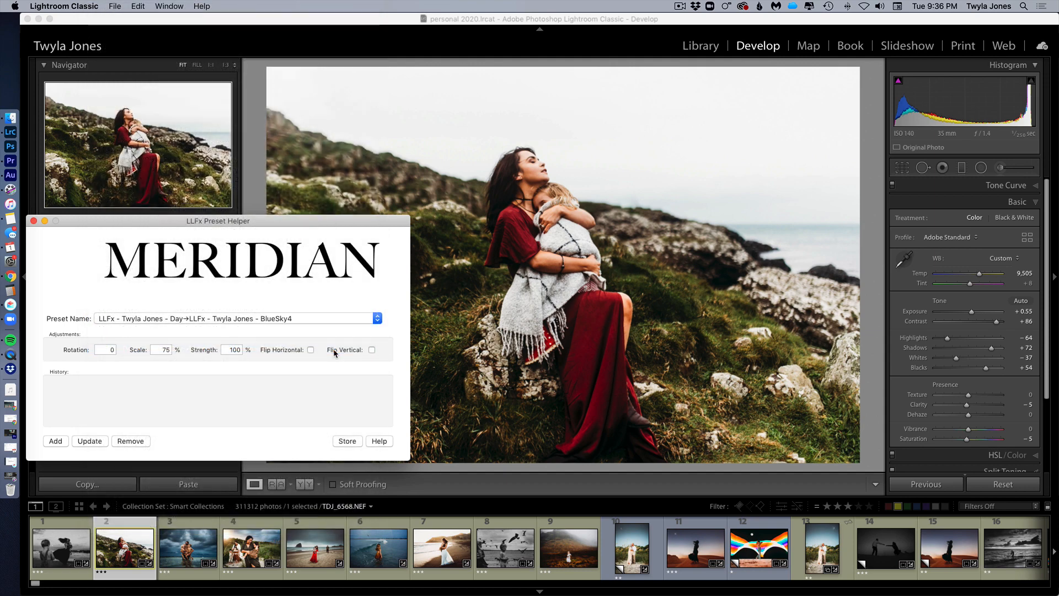
{"action": "left_click", "coordinate": [54, 442]}
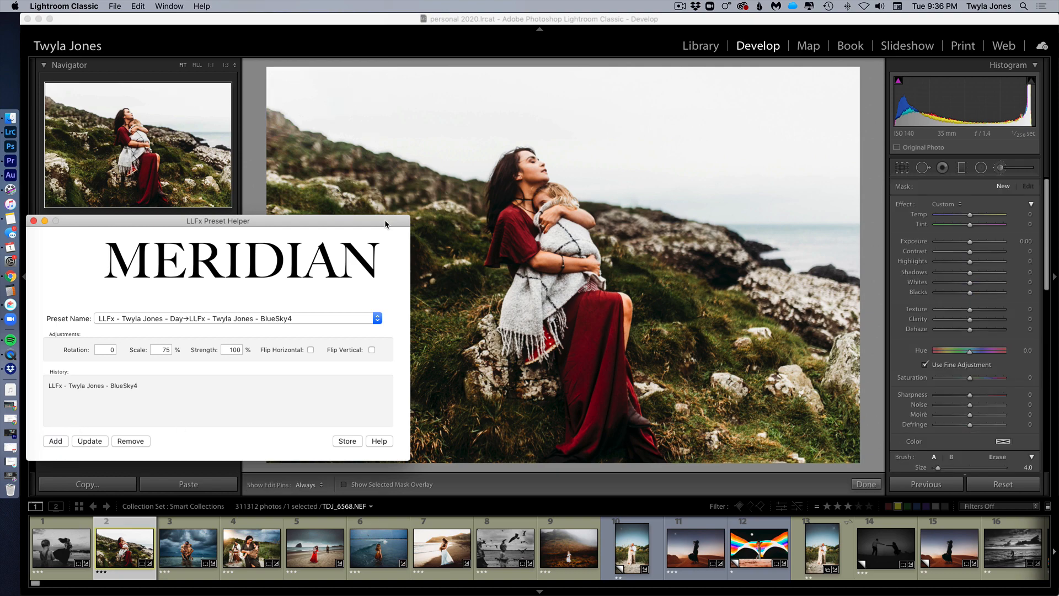
Update the applied BlueSky4 preset to 100% scale so it covers the full photo width
{"action": "left_click_drag", "start_coordinate": [393, 222], "coordinate": [318, 245]}
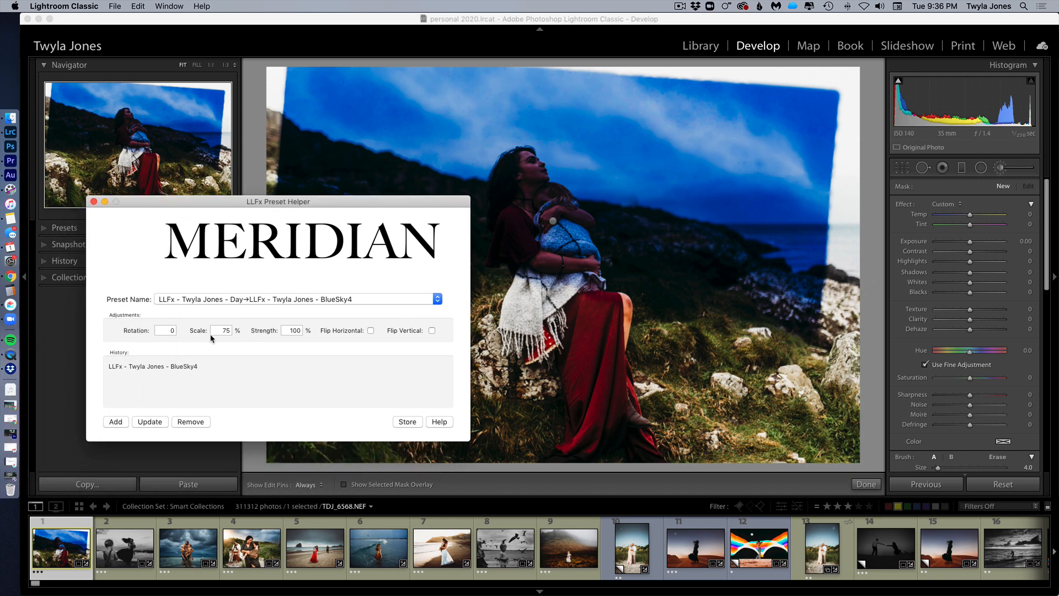
{"action": "double_click", "coordinate": [222, 330]}
{"action": "type", "text": "100"}
{"action": "left_click", "coordinate": [150, 423]}
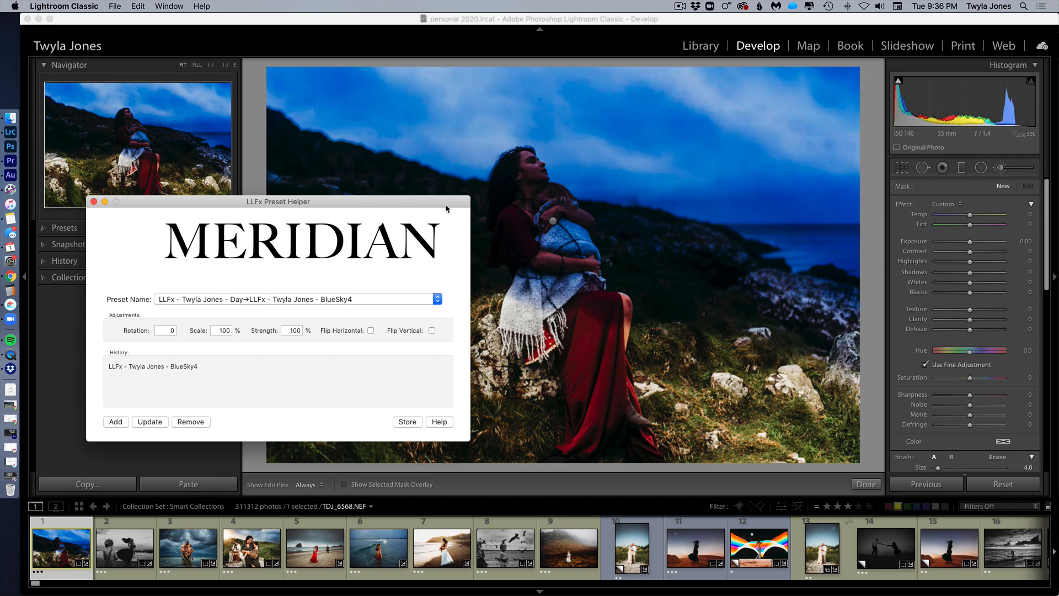
Move the BlueSky4 adjustment up from the woman and child to the top of the sky
{"action": "left_click_drag", "start_coordinate": [448, 203], "coordinate": [208, 263]}
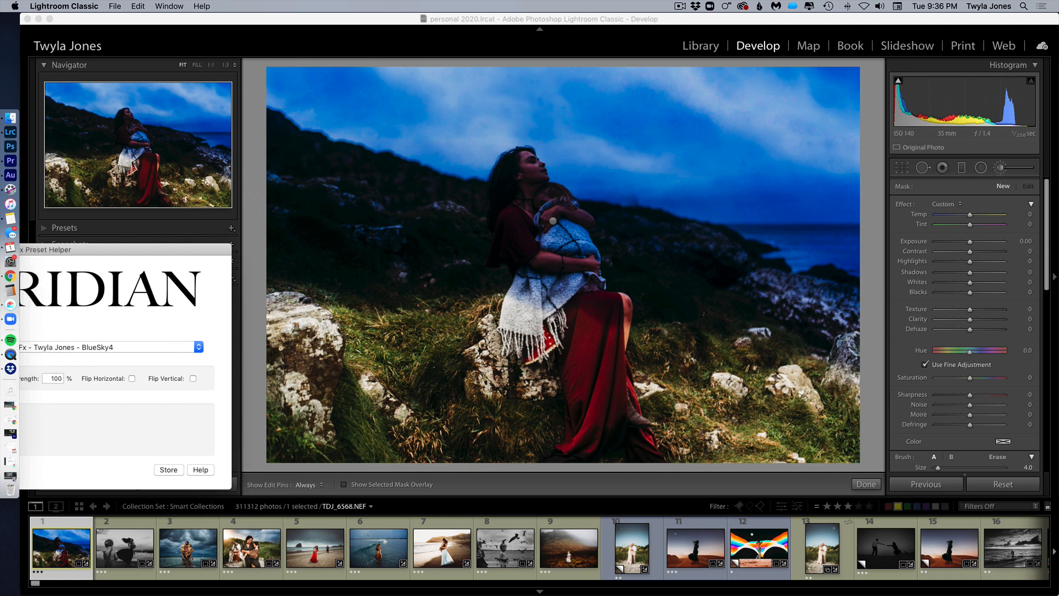
{"action": "left_click", "coordinate": [555, 226]}
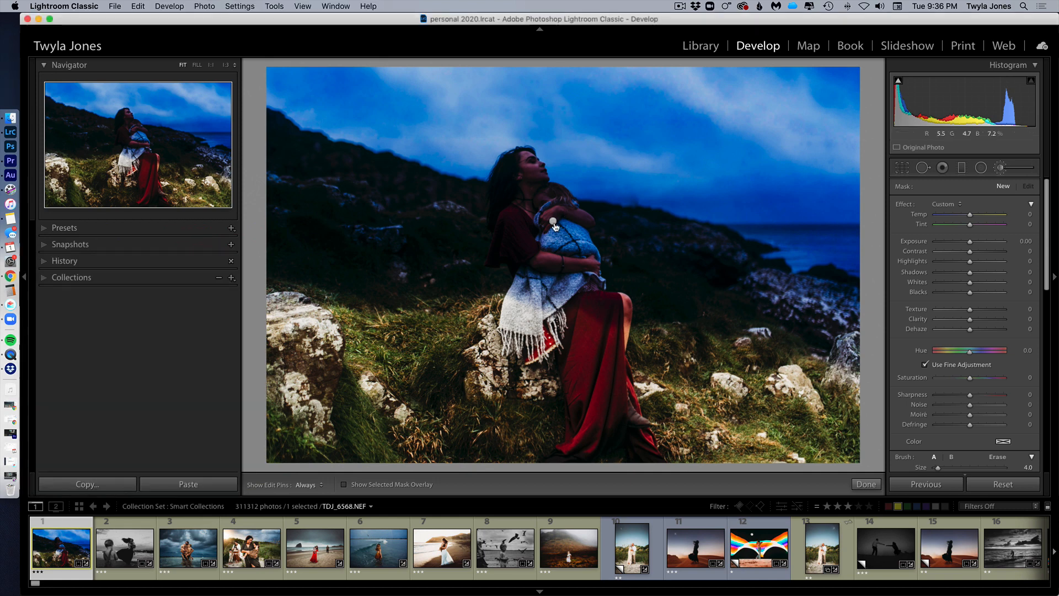
{"action": "left_click", "coordinate": [554, 222]}
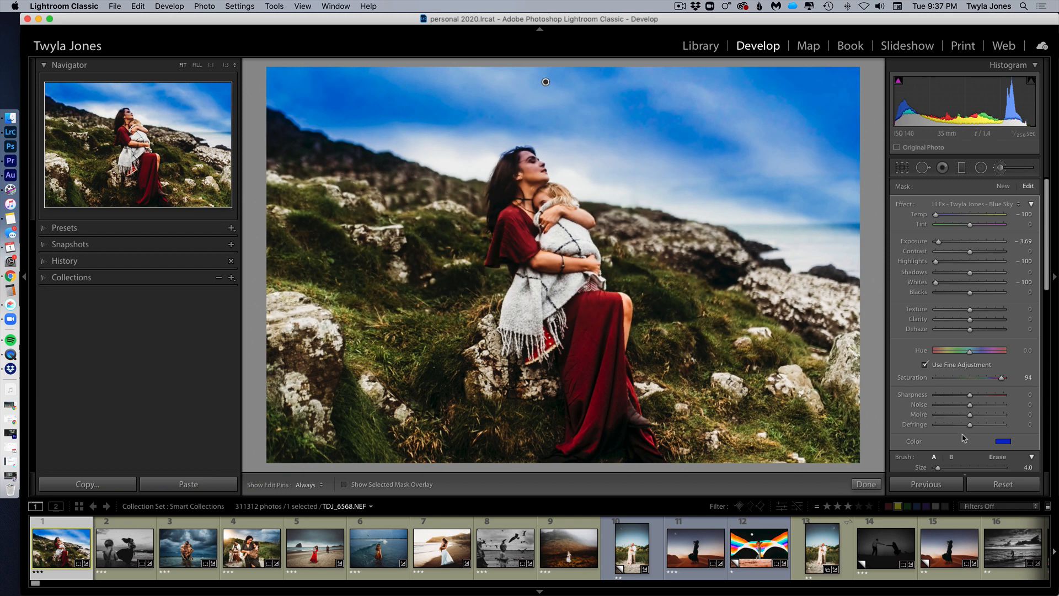
Change the BlueSky4 adjustment's color tint to a pale, desaturated blue
{"action": "left_click", "coordinate": [1002, 442]}
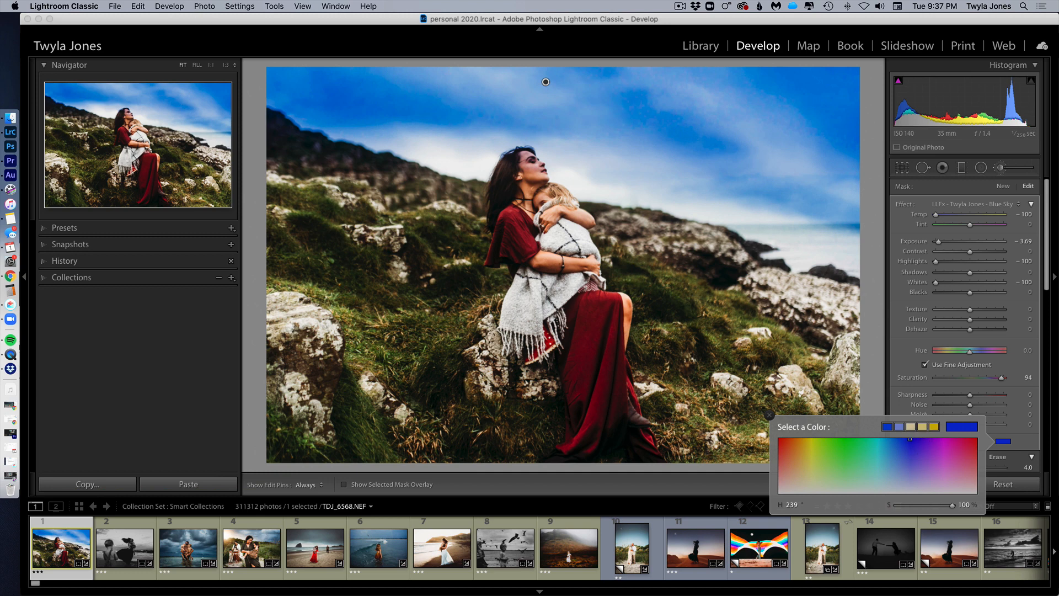
{"action": "left_click", "coordinate": [910, 472]}
{"action": "left_click_drag", "start_coordinate": [910, 473], "coordinate": [892, 487]}
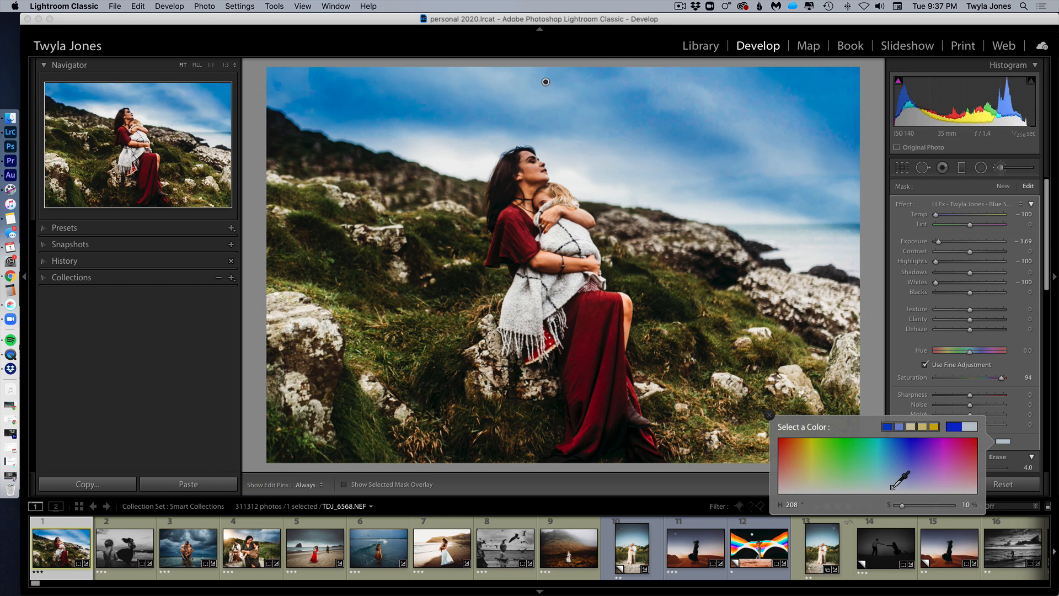
{"action": "left_click_drag", "start_coordinate": [893, 487], "coordinate": [899, 489]}
{"action": "left_click", "coordinate": [770, 415]}
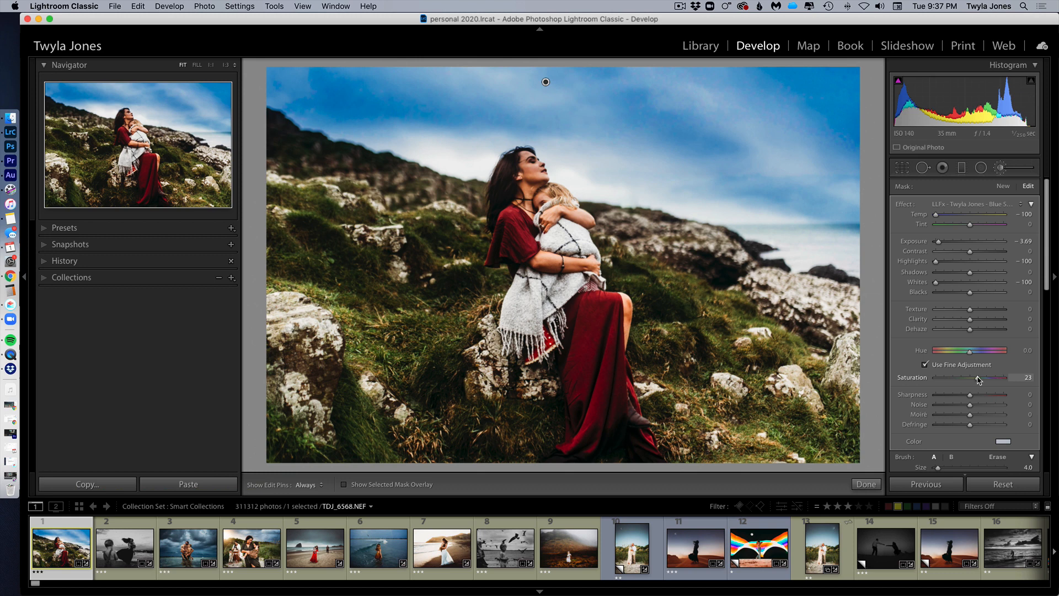
Set the BlueSky4 adjustment's contrast to 84 and its saturation to −94
{"action": "left_click_drag", "start_coordinate": [978, 379], "coordinate": [972, 381]}
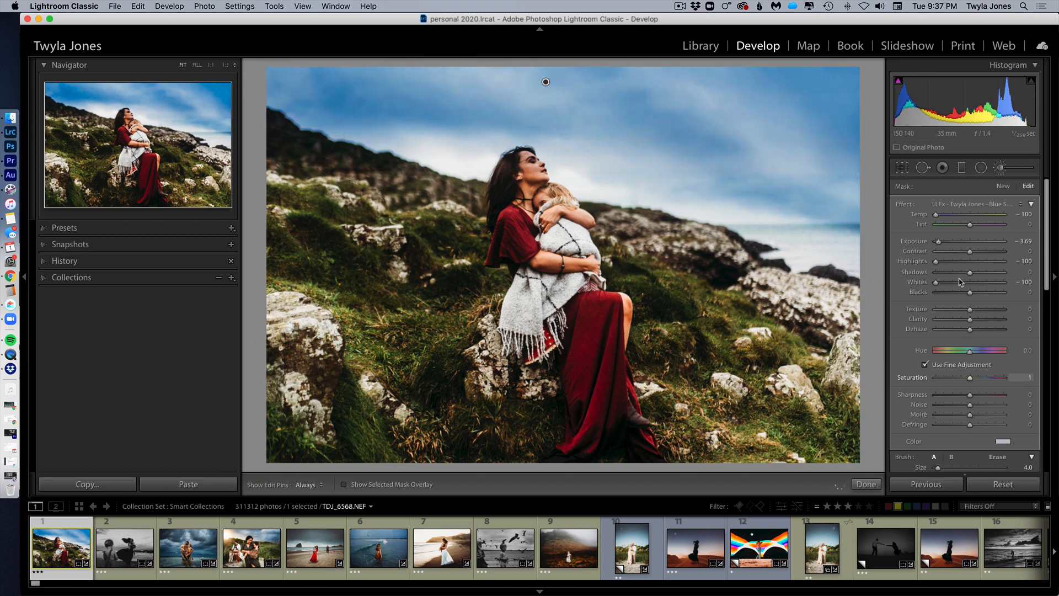
{"action": "left_click", "coordinate": [984, 252]}
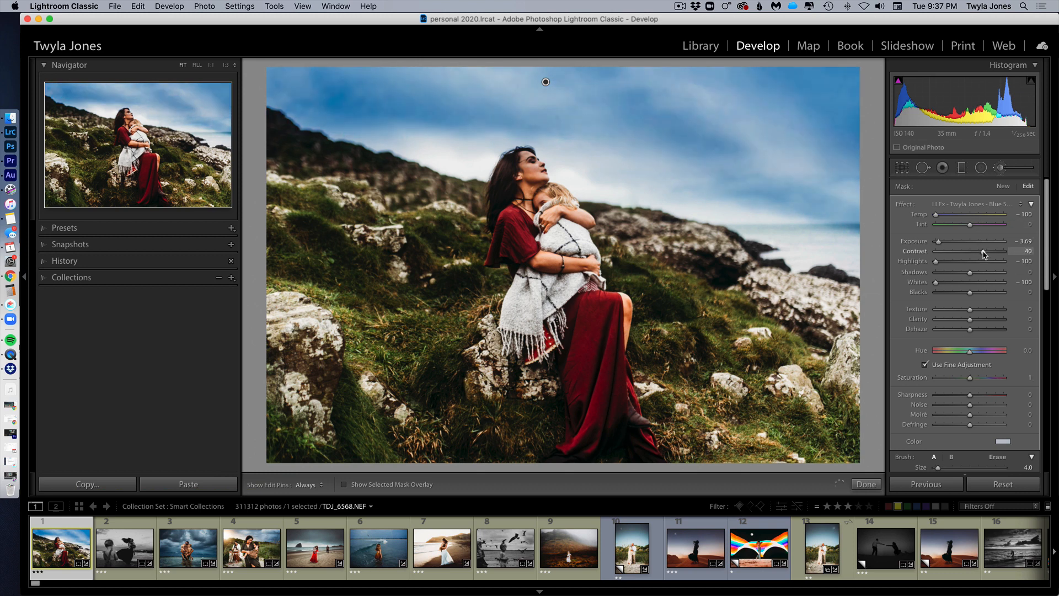
{"action": "left_click_drag", "start_coordinate": [985, 253], "coordinate": [988, 253]}
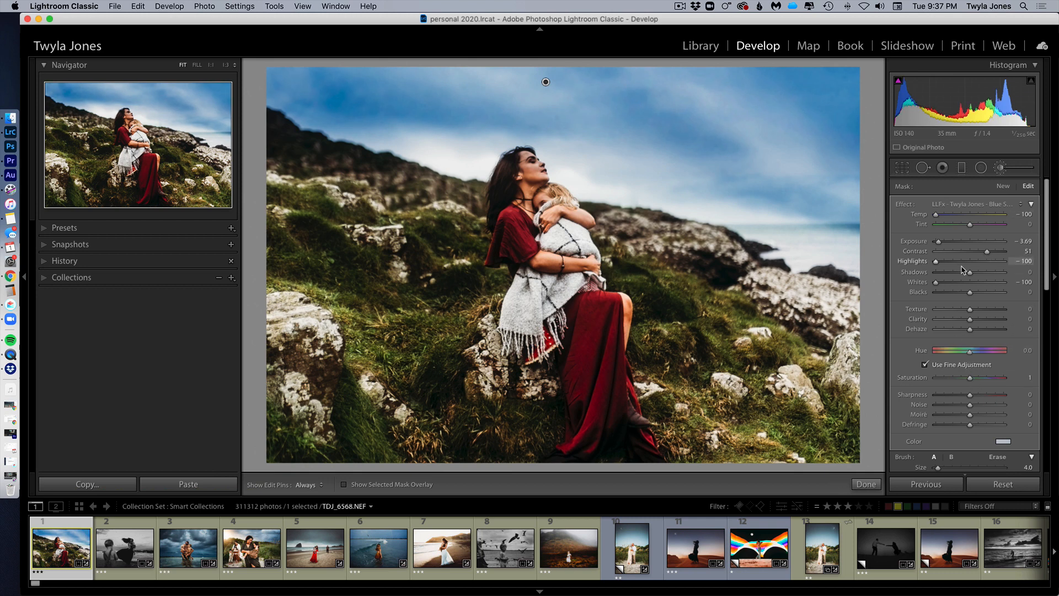
{"action": "left_click_drag", "start_coordinate": [988, 252], "coordinate": [994, 252]}
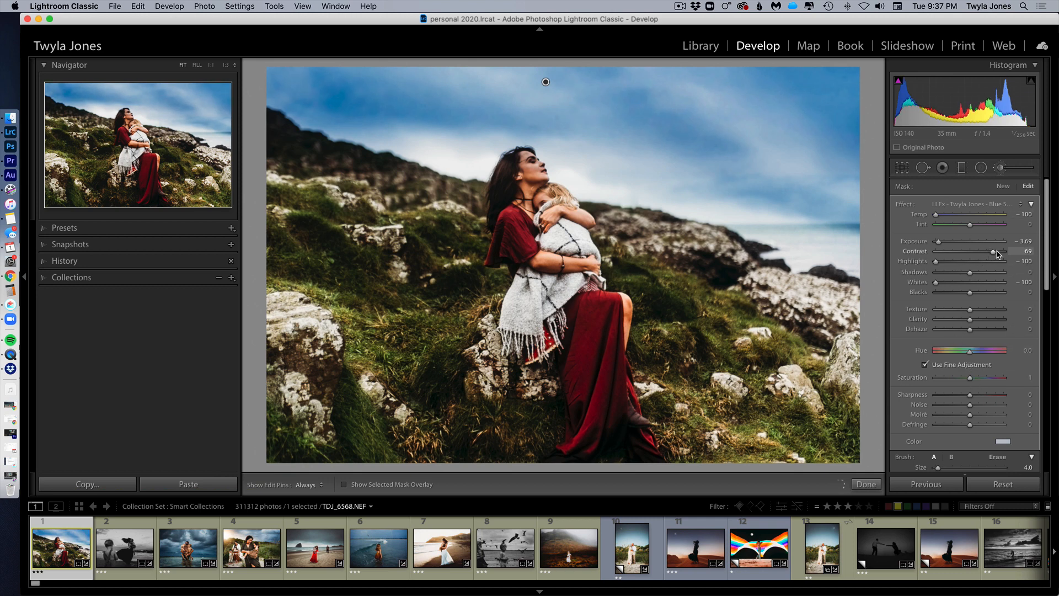
{"action": "left_click_drag", "start_coordinate": [970, 379], "coordinate": [940, 385]}
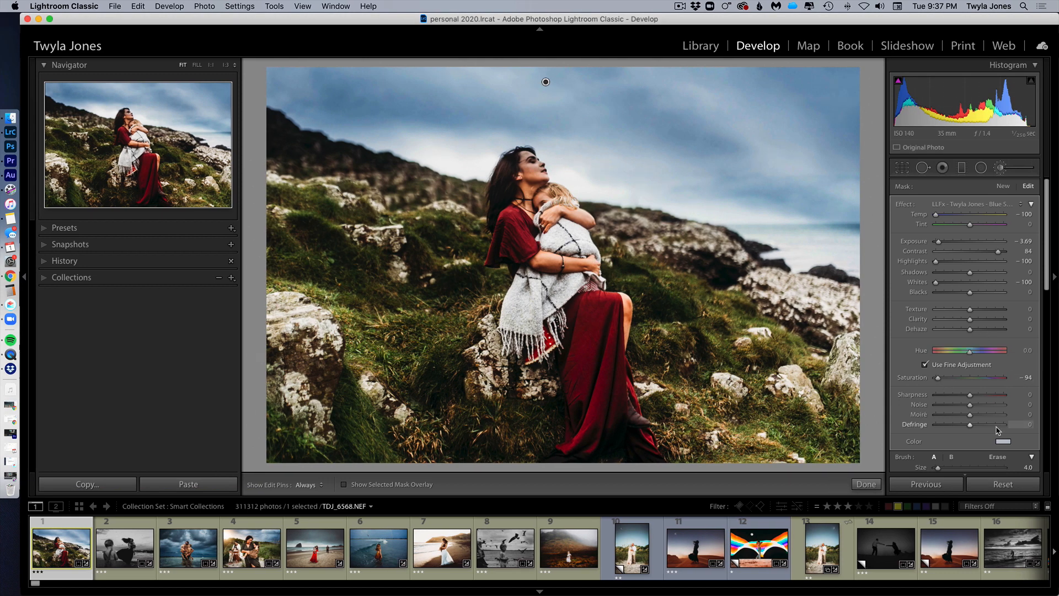
Restrict the BlueSky4 adjustment with a Color range mask sampled from a large area of sky beside the woman
{"action": "scroll", "coordinate": [999, 430], "scroll_direction": "down", "scroll_amount": 2}
{"action": "scroll", "coordinate": [999, 430], "scroll_direction": "down", "scroll_amount": 3}
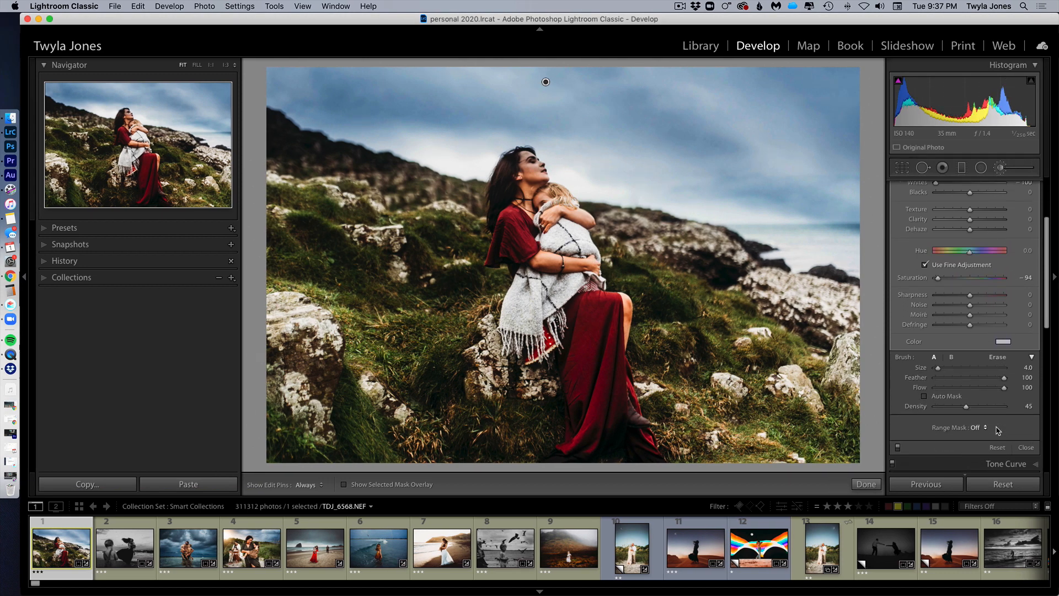
{"action": "scroll", "coordinate": [996, 431], "scroll_direction": "down", "scroll_amount": 1}
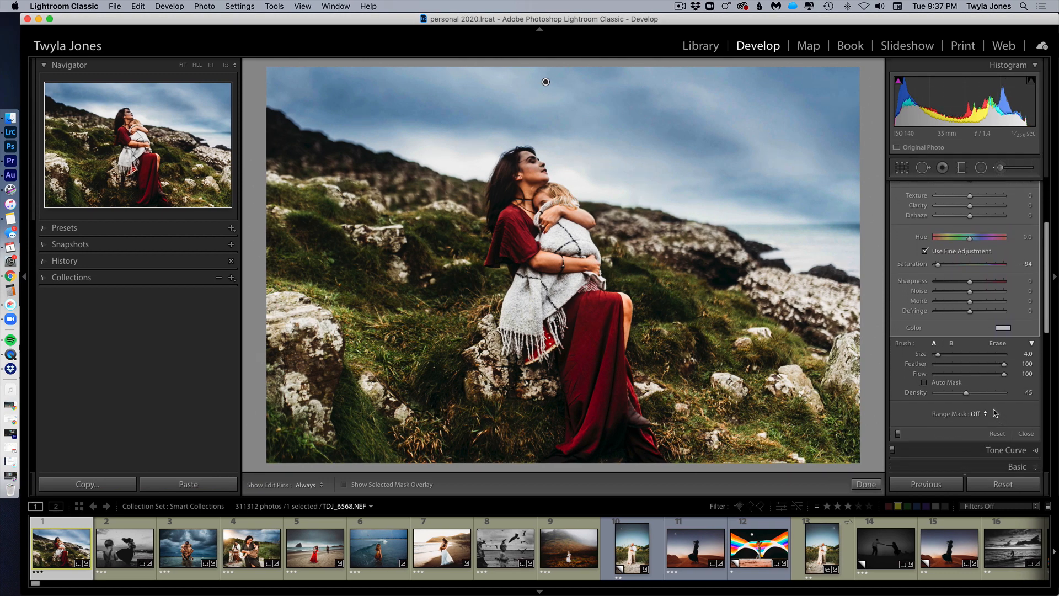
{"action": "left_click", "coordinate": [986, 415]}
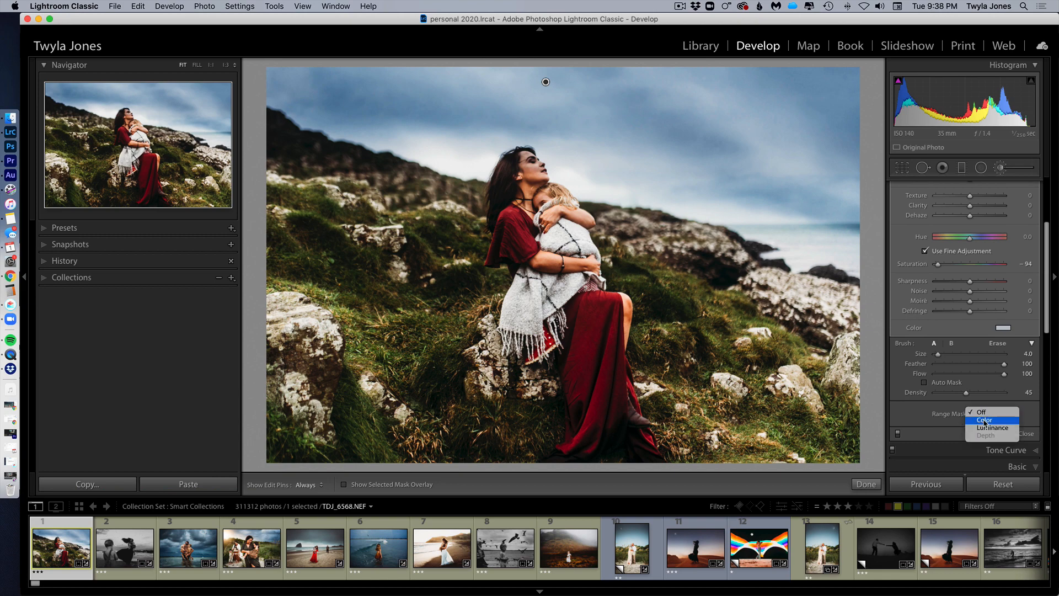
{"action": "left_click", "coordinate": [985, 421]}
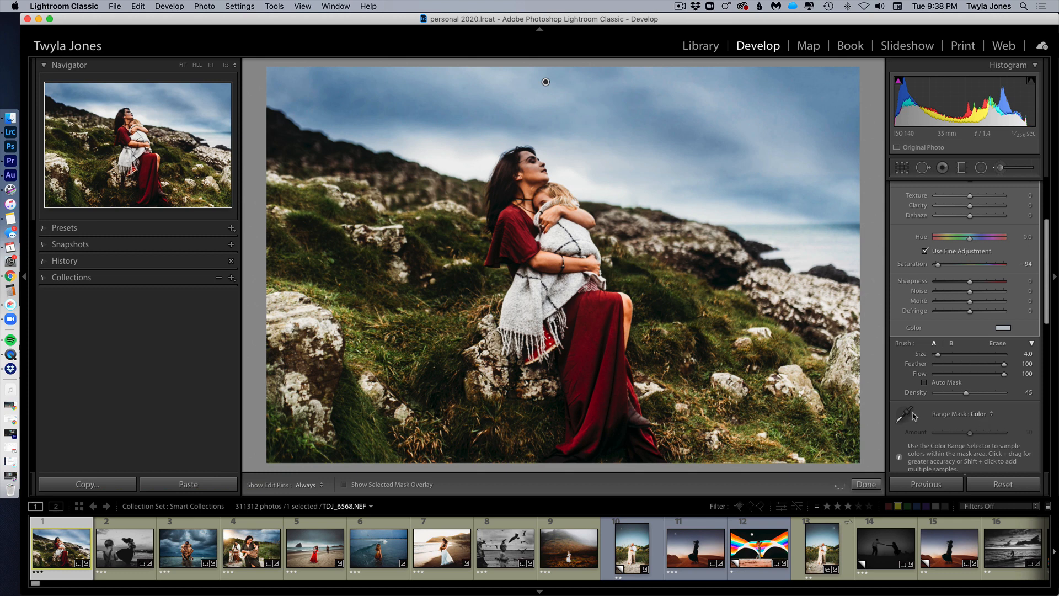
{"action": "left_click", "coordinate": [911, 410]}
{"action": "left_click_drag", "start_coordinate": [789, 146], "coordinate": [588, 16]}
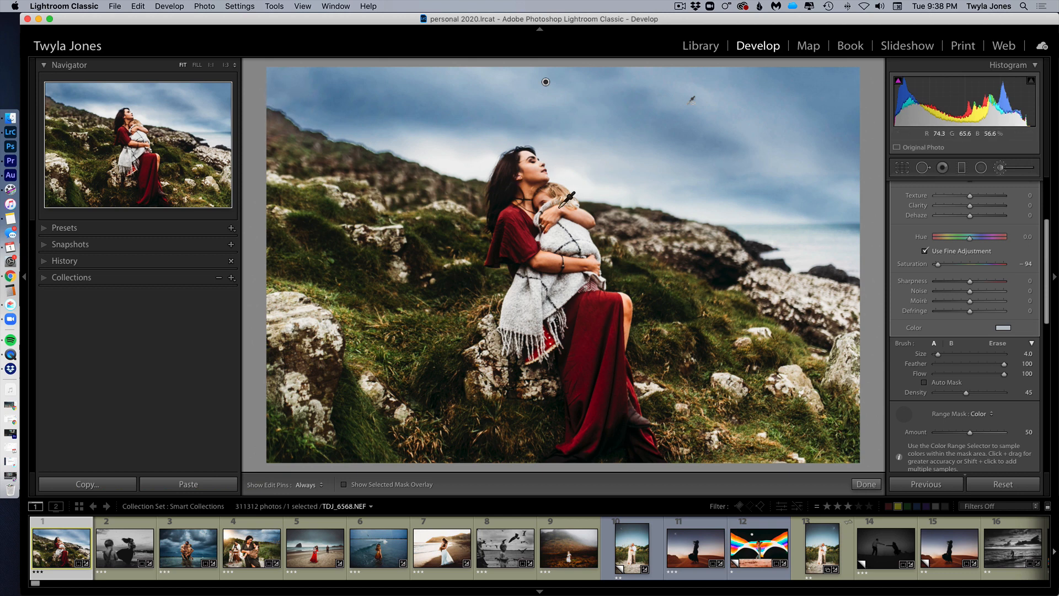
{"action": "left_click", "coordinate": [906, 417]}
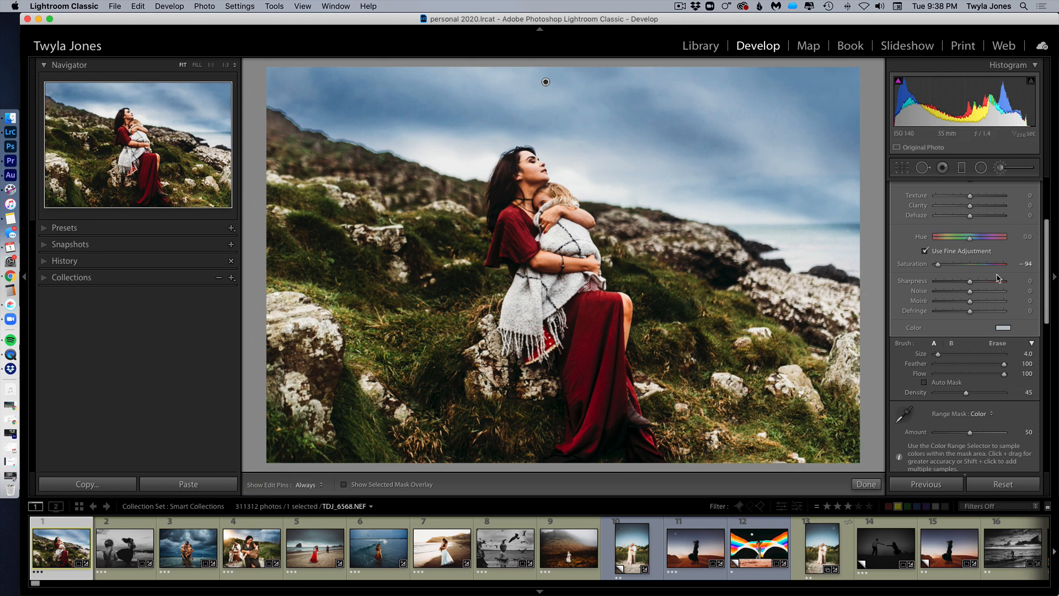
Erase the BlueSky4 adjustment from the hillside and figures with a size 28 brush
{"action": "scroll", "coordinate": [999, 279], "scroll_direction": "up", "scroll_amount": 5}
{"action": "scroll", "coordinate": [999, 279], "scroll_direction": "down", "scroll_amount": 1}
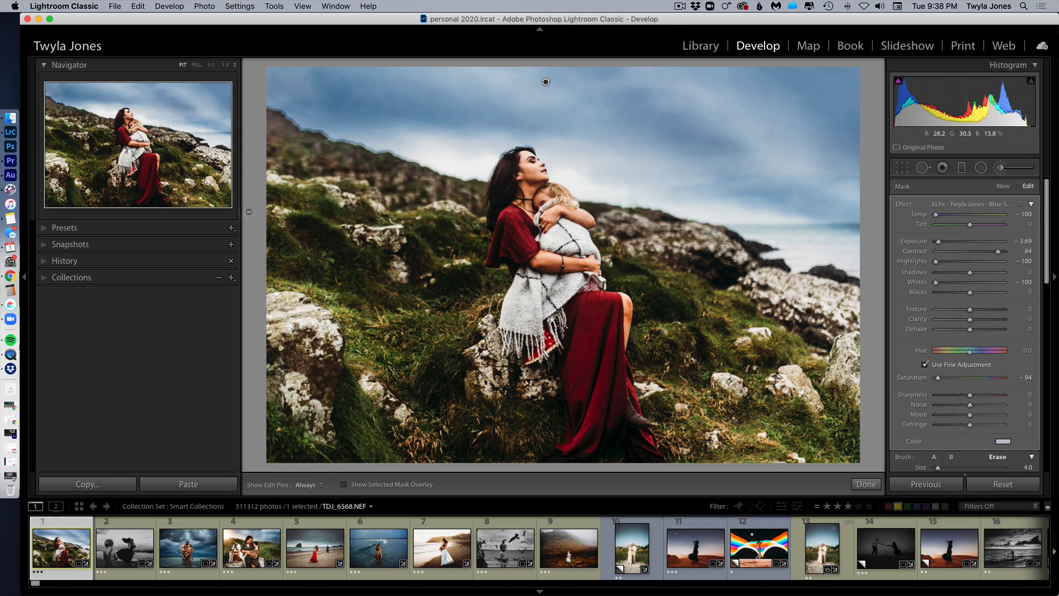
{"action": "key", "text": "bracketright"}
{"action": "key", "text": "bracketright"}
{"action": "key", "text": "bracketright"}
{"action": "key", "text": "bracketright"}
{"action": "key", "text": "bracketright"}
{"action": "key", "text": "bracketright"}
{"action": "key", "text": "bracketright"}
{"action": "key", "text": "bracketright"}
{"action": "key", "text": "bracketright"}
{"action": "key", "text": "bracketright"}
{"action": "key", "text": "bracketright"}
{"action": "key", "text": "bracketright"}
{"action": "key", "text": "bracketright"}
{"action": "key", "text": "bracketright"}
{"action": "key", "text": "bracketright"}
{"action": "key", "text": "bracketright"}
{"action": "key", "text": "bracketright"}
{"action": "key", "text": "bracketright"}
{"action": "key", "text": "bracketright"}
{"action": "key", "text": "bracketright"}
{"action": "key", "text": "bracketright"}
{"action": "key", "text": "bracketright"}
{"action": "key", "text": "bracketright"}
{"action": "key", "text": "bracketright"}
{"action": "key", "text": "h"}
{"action": "mouse_move", "coordinate": [318, 209]}
{"action": "left_mouse_down"}
{"action": "mouse_move", "coordinate": [271, 187]}
{"action": "mouse_move", "coordinate": [265, 157]}
{"action": "mouse_move", "coordinate": [212, 148]}
{"action": "mouse_move", "coordinate": [221, 129]}
{"action": "mouse_move", "coordinate": [198, 142]}
{"action": "mouse_move", "coordinate": [208, 132]}
{"action": "mouse_move", "coordinate": [189, 170]}
{"action": "mouse_move", "coordinate": [233, 211]}
{"action": "mouse_move", "coordinate": [329, 271]}
{"action": "mouse_move", "coordinate": [448, 290]}
{"action": "mouse_move", "coordinate": [521, 372]}
{"action": "mouse_move", "coordinate": [489, 378]}
{"action": "mouse_move", "coordinate": [307, 228]}
{"action": "mouse_move", "coordinate": [251, 197]}
{"action": "mouse_move", "coordinate": [246, 177]}
{"action": "mouse_move", "coordinate": [259, 374]}
{"action": "mouse_move", "coordinate": [511, 460]}
{"action": "mouse_move", "coordinate": [599, 432]}
{"action": "left_mouse_up"}
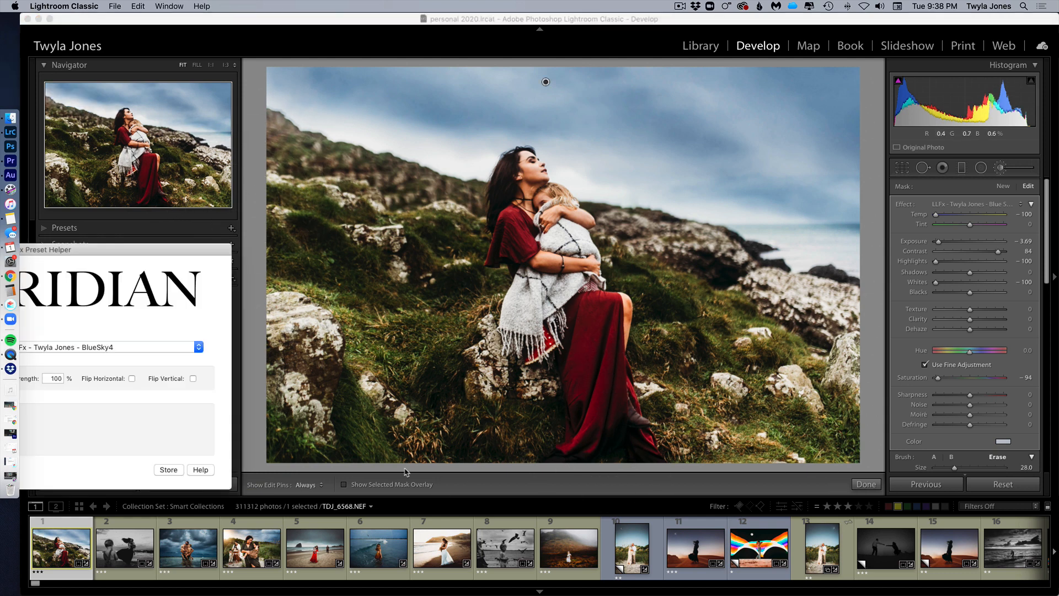
Add the daytime Clouds - 1 preset to the photo of the woman and child
{"action": "left_click_drag", "start_coordinate": [67, 250], "coordinate": [253, 150]}
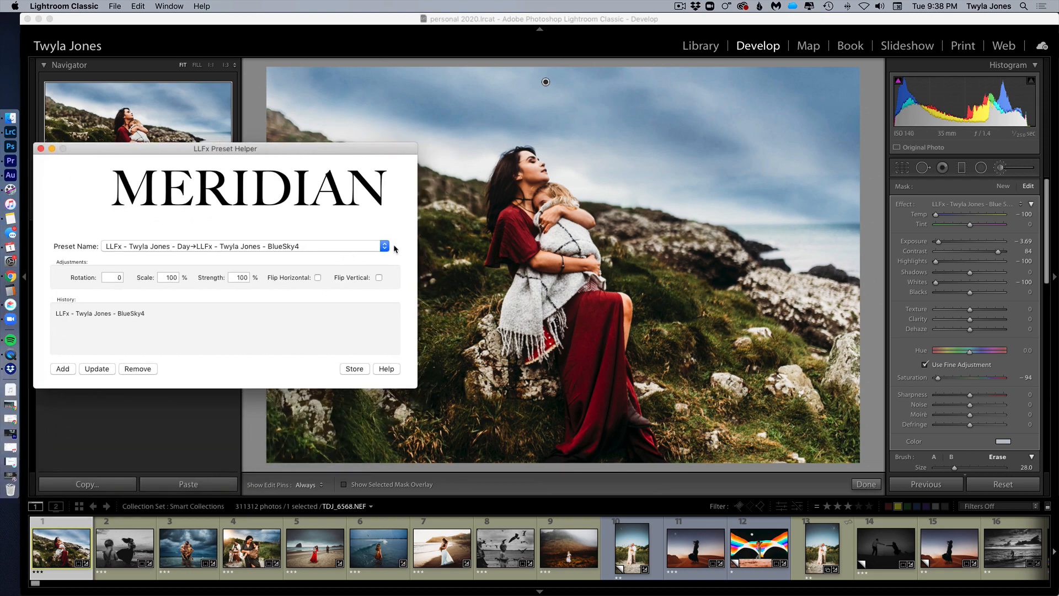
{"action": "left_click", "coordinate": [384, 247]}
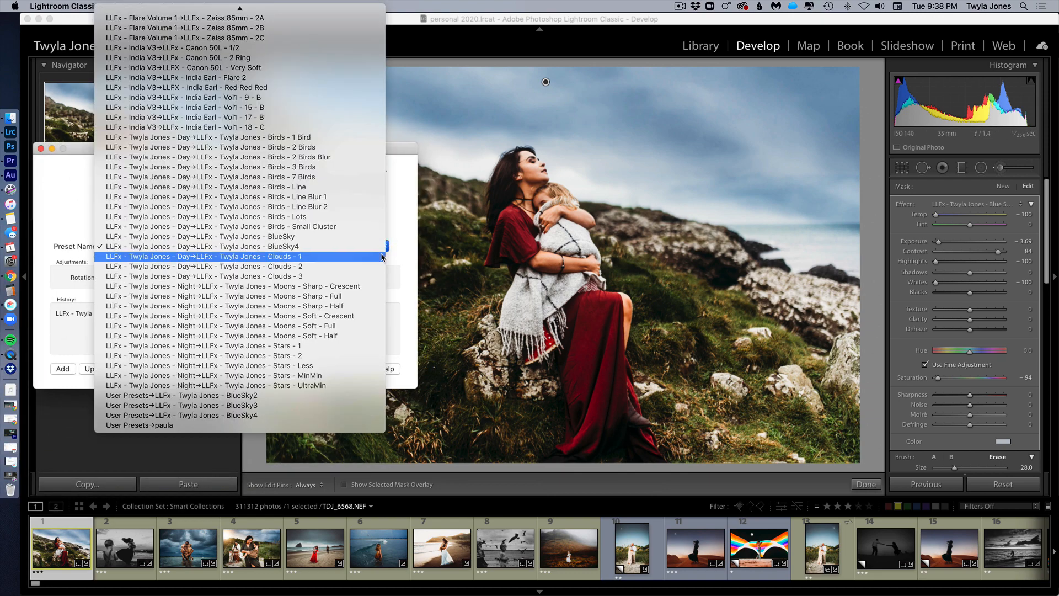
{"action": "left_click", "coordinate": [385, 256]}
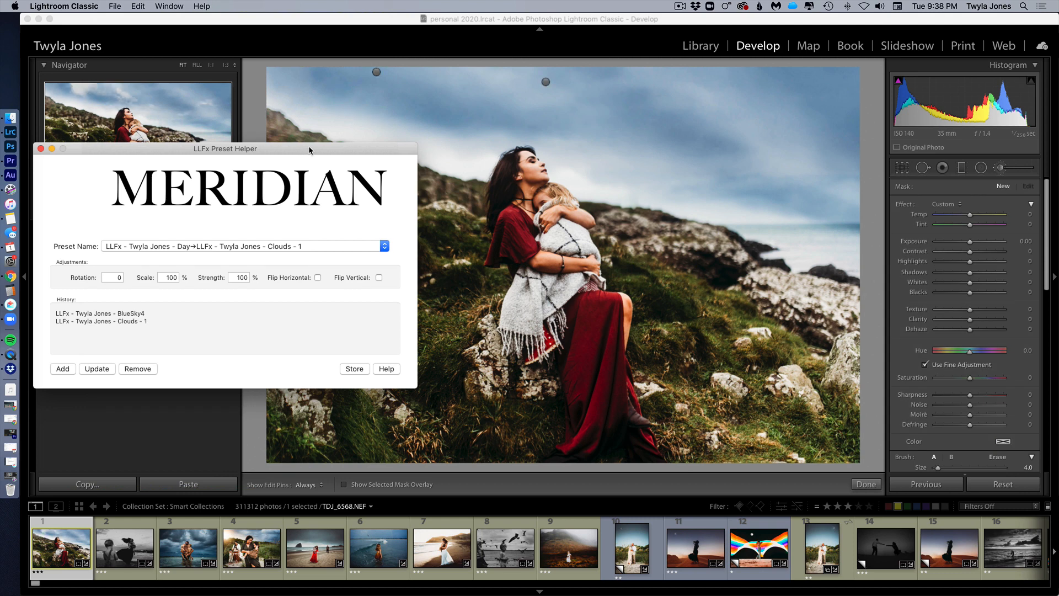
Shift the Clouds - 1 adjustment left along the top edge of the sky
{"action": "left_click_drag", "start_coordinate": [308, 148], "coordinate": [300, 230]}
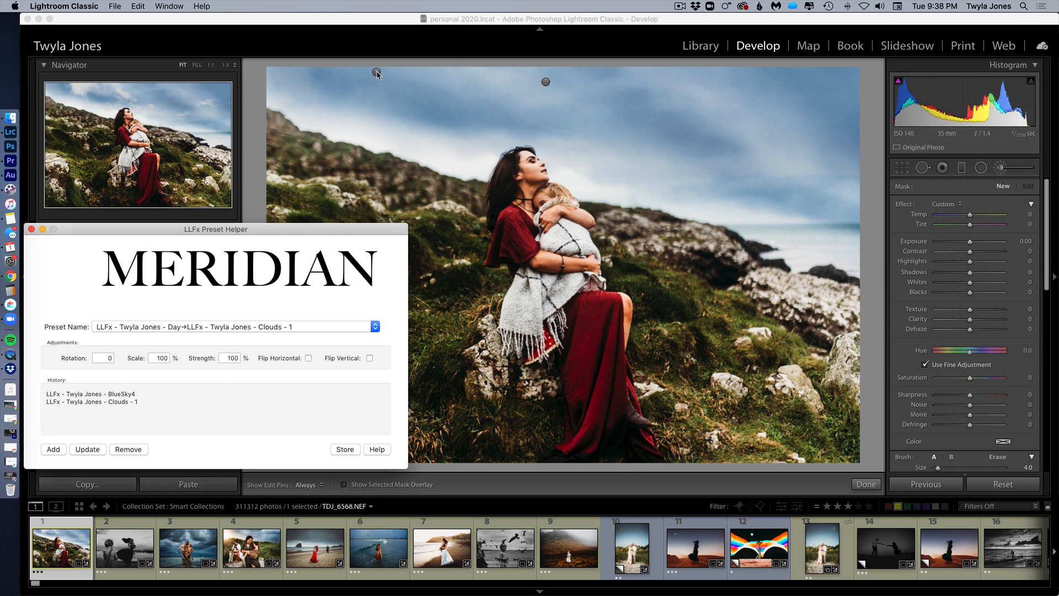
{"action": "left_click", "coordinate": [377, 71]}
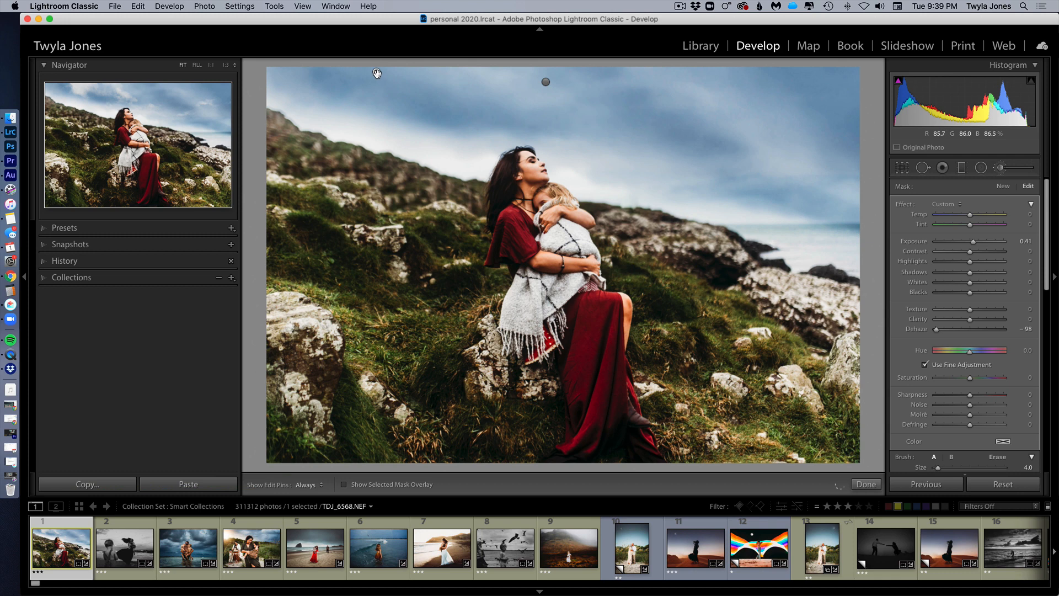
{"action": "mouse_move", "coordinate": [377, 73]}
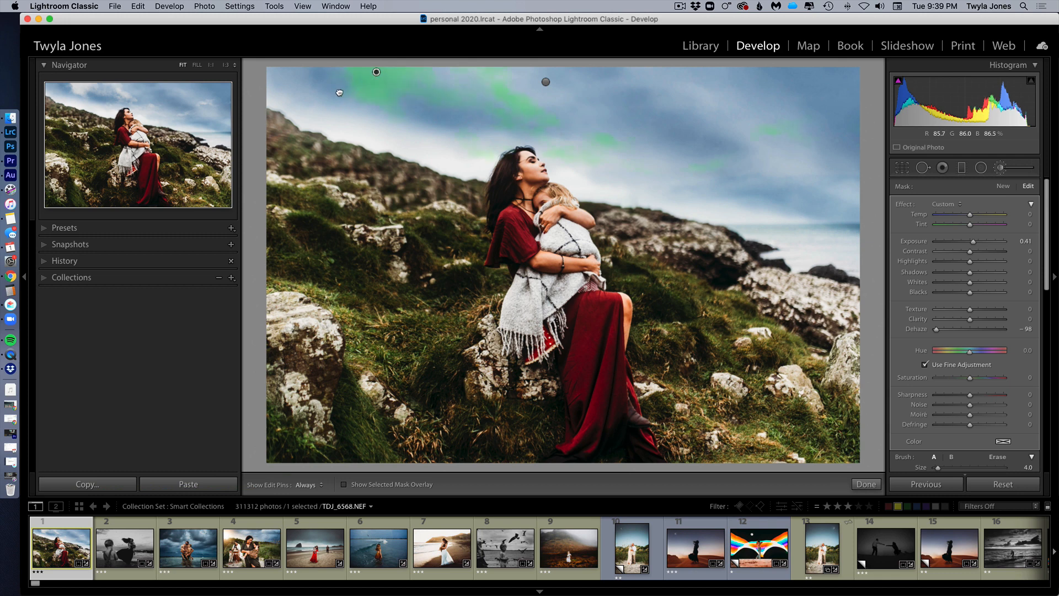
{"action": "mouse_move", "coordinate": [339, 93]}
{"action": "left_mouse_down"}
{"action": "mouse_move", "coordinate": [286, 87]}
{"action": "mouse_move", "coordinate": [294, 67]}
{"action": "mouse_move", "coordinate": [390, 43]}
{"action": "mouse_move", "coordinate": [341, 55]}
{"action": "left_mouse_up"}
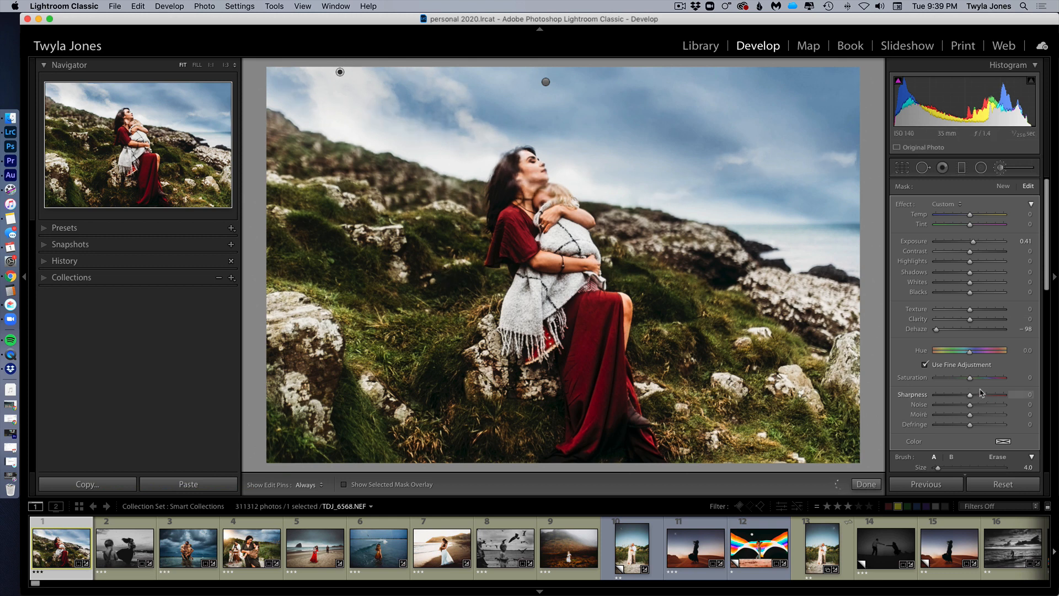
Restrict the Clouds - 1 adjustment with a Color range mask sampled from the sky left of the woman's head
{"action": "scroll", "coordinate": [982, 393], "scroll_direction": "down", "scroll_amount": 5}
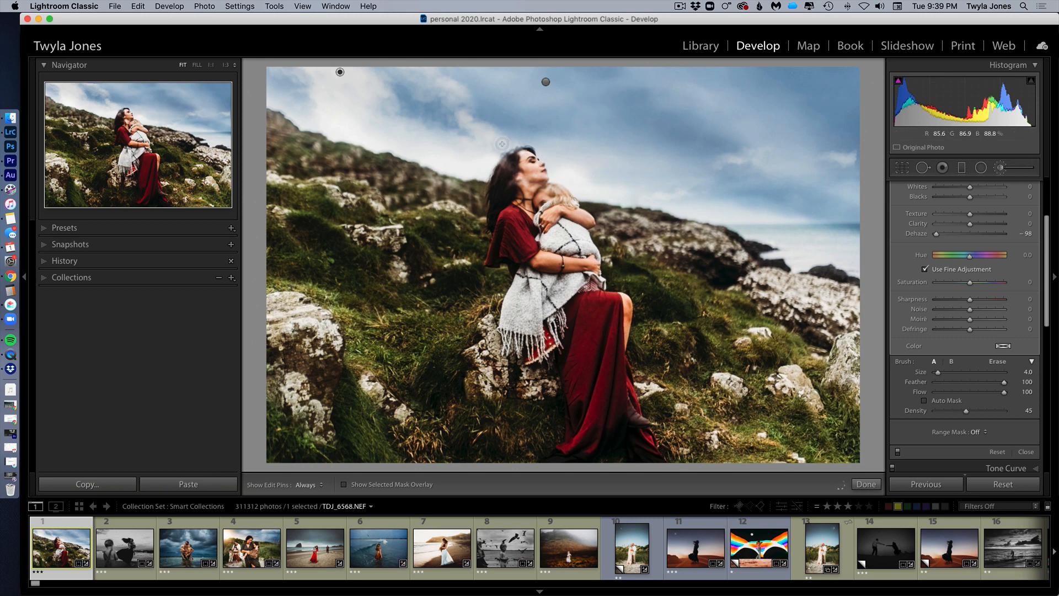
{"action": "left_click", "coordinate": [985, 434]}
{"action": "left_click", "coordinate": [986, 441]}
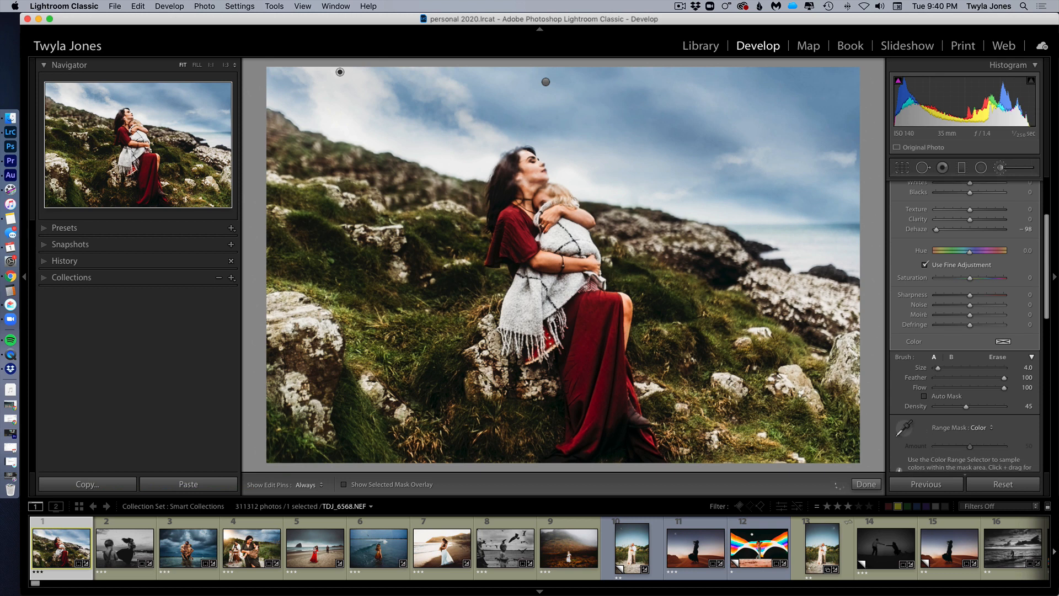
{"action": "left_click", "coordinate": [904, 429]}
{"action": "left_click_drag", "start_coordinate": [476, 135], "coordinate": [349, 49]}
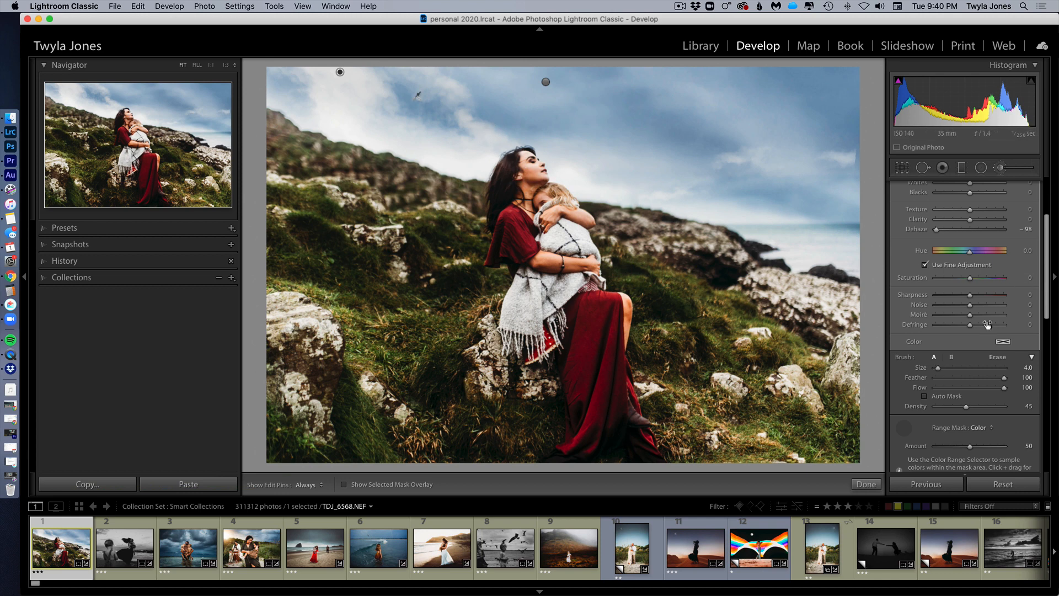
{"action": "left_click", "coordinate": [906, 429]}
Erase the Clouds - 1 adjustment from the woman, the child and the nearby hillside
{"action": "key", "text": "alt"}
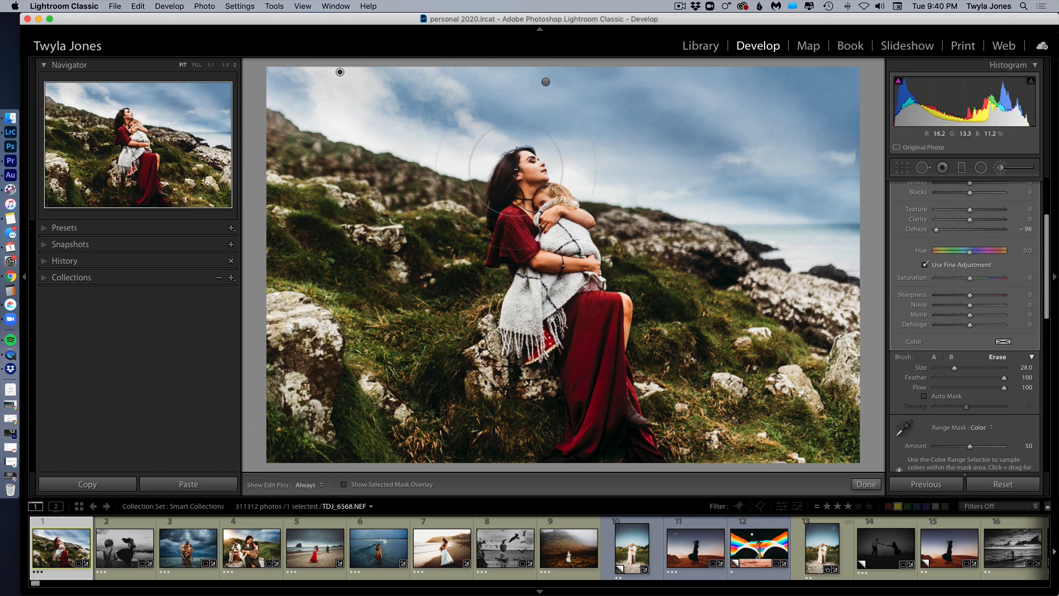
{"action": "scroll", "coordinate": [516, 170], "scroll_direction": "down", "scroll_amount": 9}
{"action": "key", "text": "h"}
{"action": "scroll", "coordinate": [507, 172], "scroll_direction": "up", "scroll_amount": 1}
{"action": "mouse_move", "coordinate": [531, 205]}
{"action": "left_mouse_down"}
{"action": "mouse_move", "coordinate": [542, 211]}
{"action": "mouse_move", "coordinate": [439, 193]}
{"action": "left_mouse_up"}
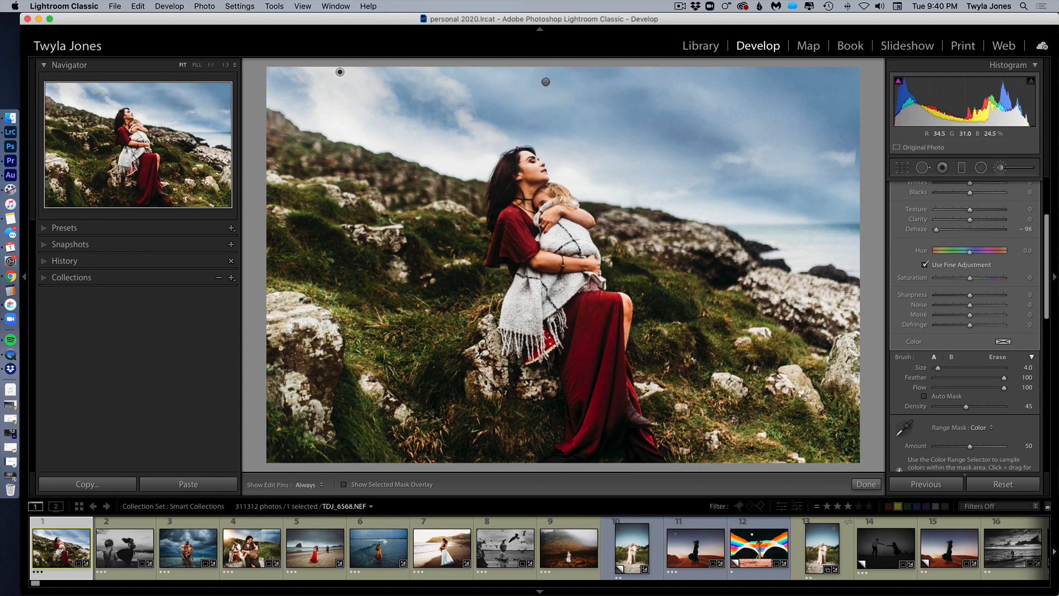
Add a second, enlarged Clouds - 1 preset flipped horizontally
{"action": "key", "text": "ctrl+l"}
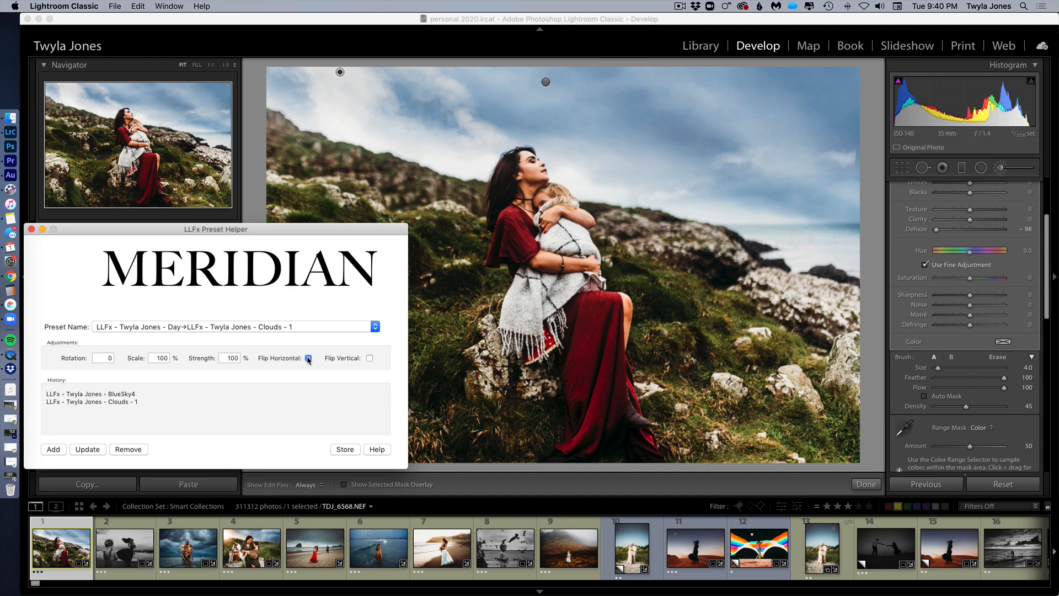
{"action": "double_click", "coordinate": [165, 356]}
{"action": "type", "text": "15"}
{"action": "left_click", "coordinate": [54, 450]}
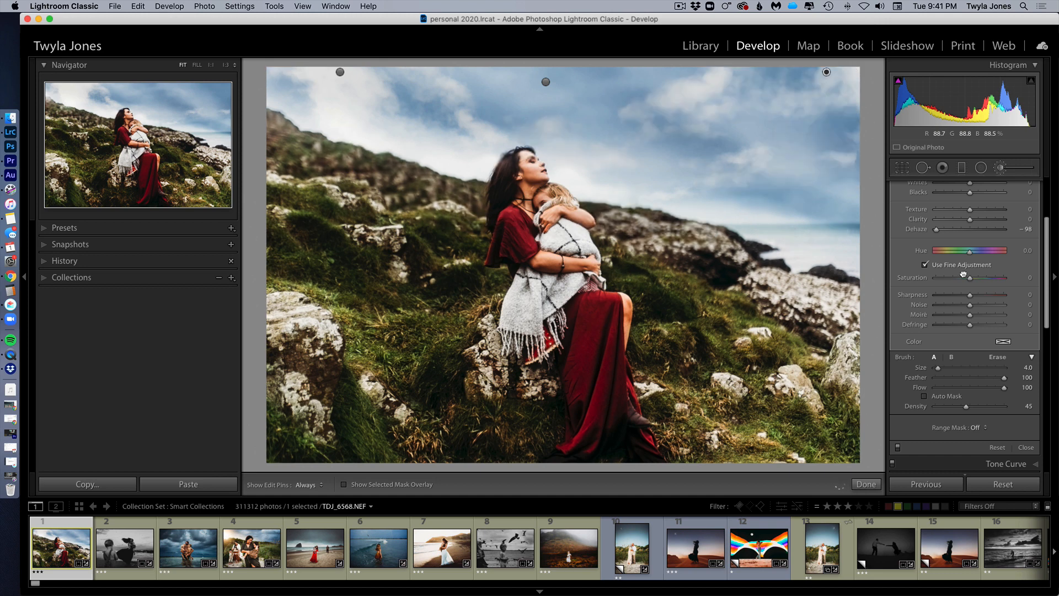
Restrict the flipped clouds with a Color range mask sampled across the sky to the right of the woman
{"action": "left_click", "coordinate": [974, 428]}
{"action": "left_click", "coordinate": [985, 436]}
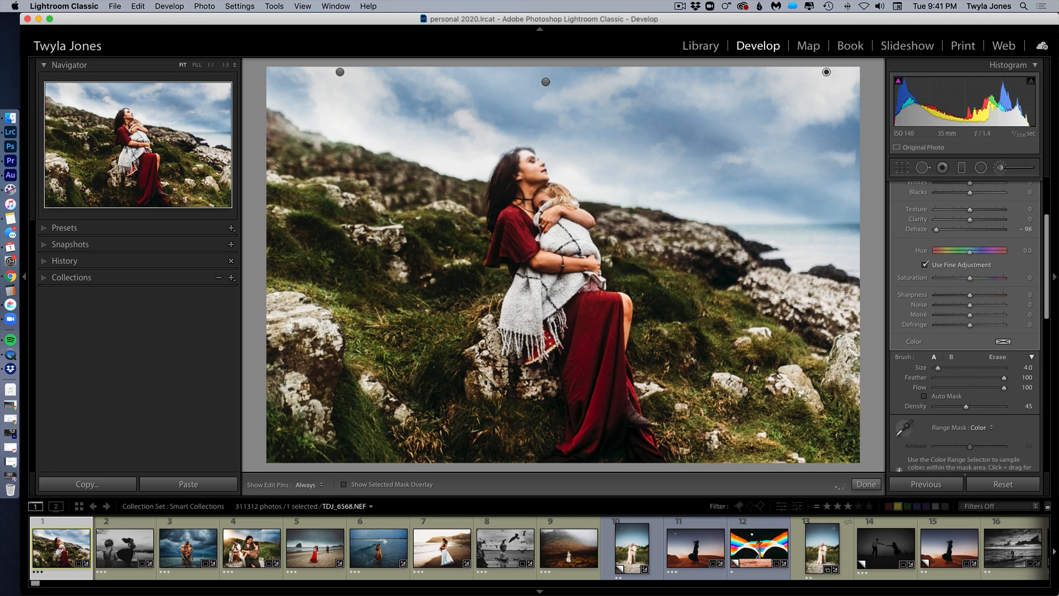
{"action": "left_click", "coordinate": [905, 428]}
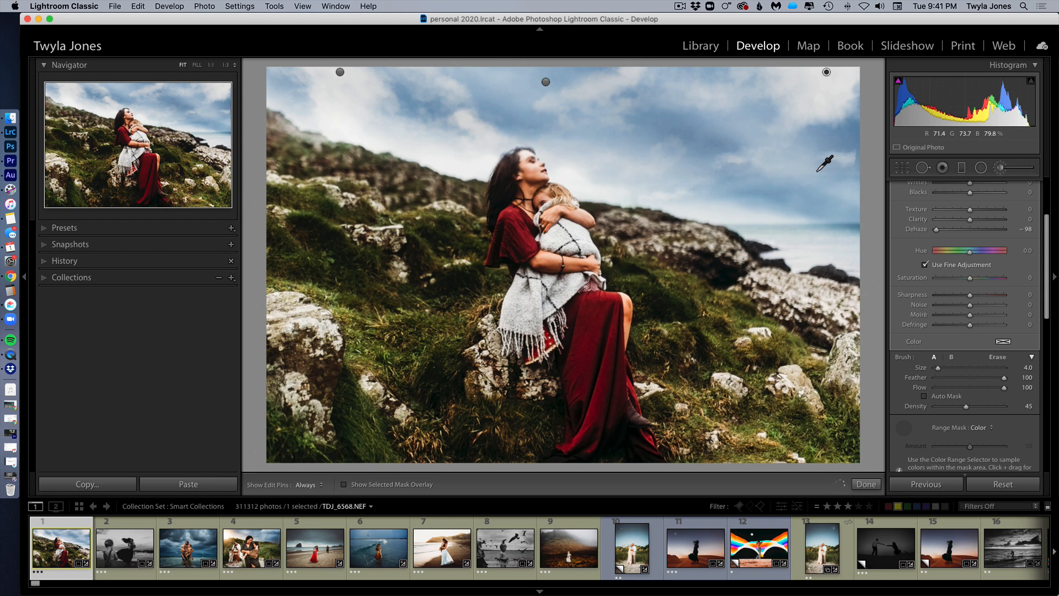
{"action": "left_click_drag", "start_coordinate": [820, 171], "coordinate": [580, 67]}
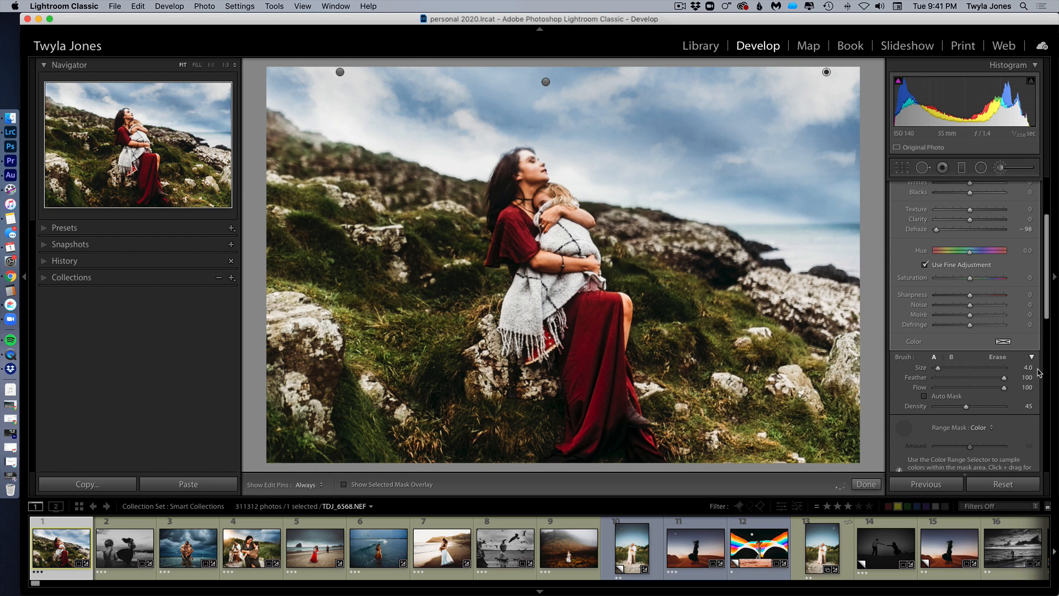
{"action": "scroll", "coordinate": [996, 298], "scroll_direction": "up", "scroll_amount": 4}
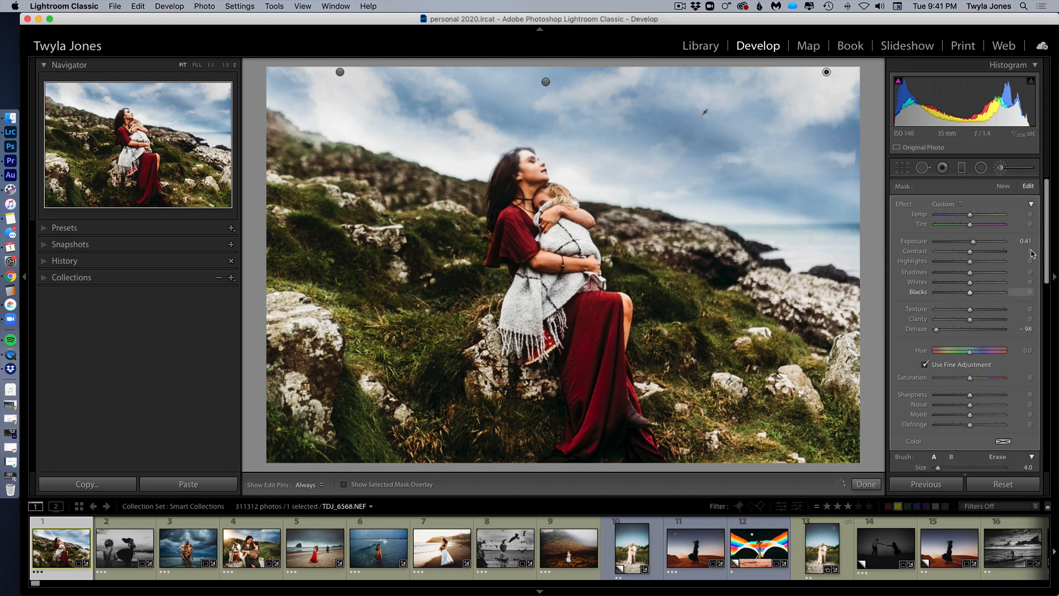
{"action": "scroll", "coordinate": [997, 331], "scroll_direction": "down", "scroll_amount": 4}
{"action": "scroll", "coordinate": [997, 349], "scroll_direction": "down", "scroll_amount": 1}
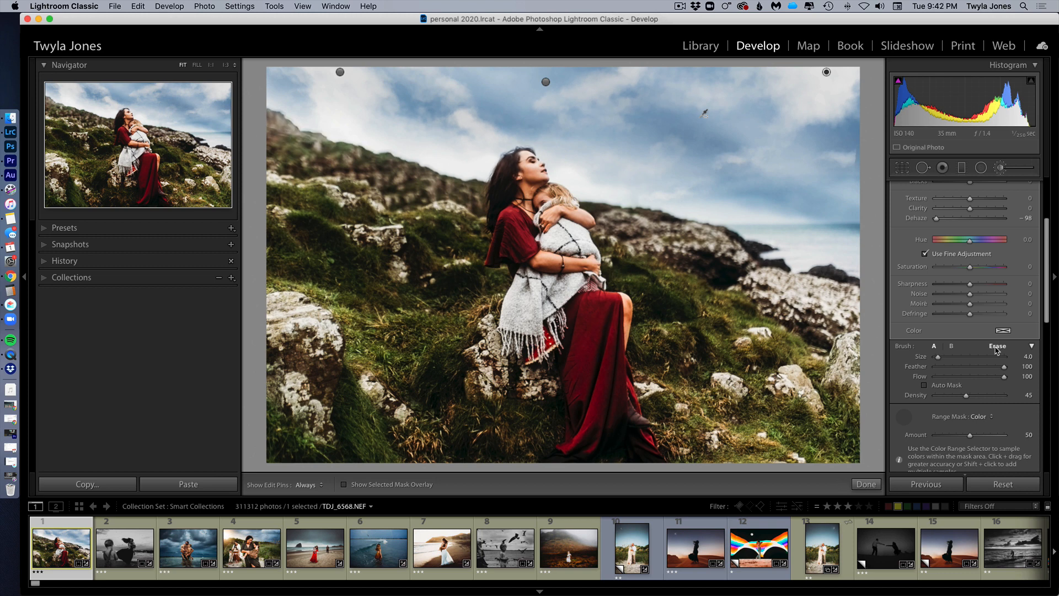
Set the flipped clouds' brush to Erase, check the sky with the edit pins hidden, and finish the brush adjustment
{"action": "left_click", "coordinate": [997, 346]}
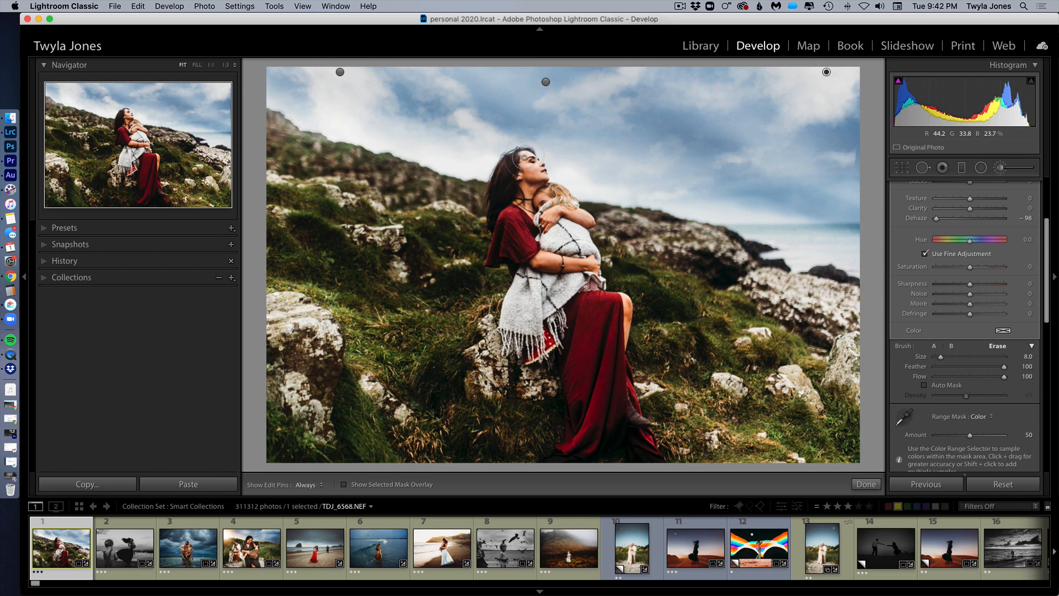
{"action": "key", "text": "h"}
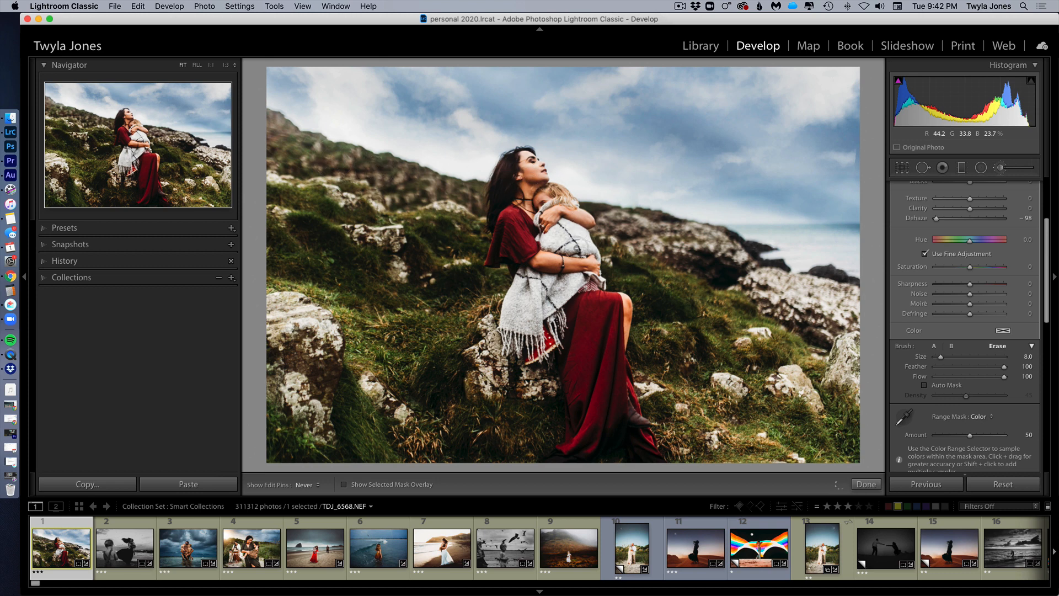
{"action": "key", "text": "h"}
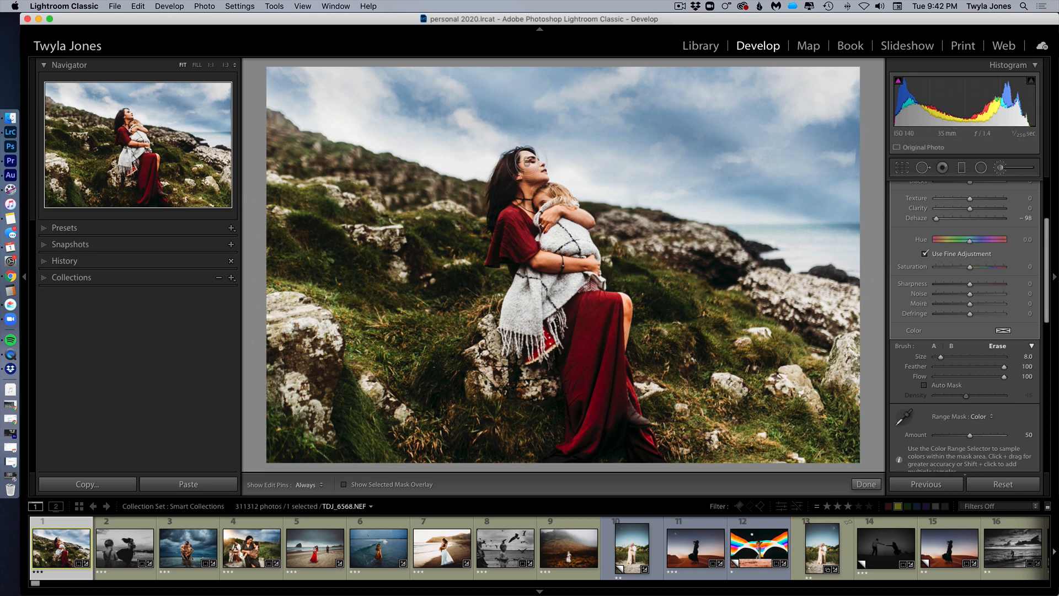
{"action": "key", "text": "h"}
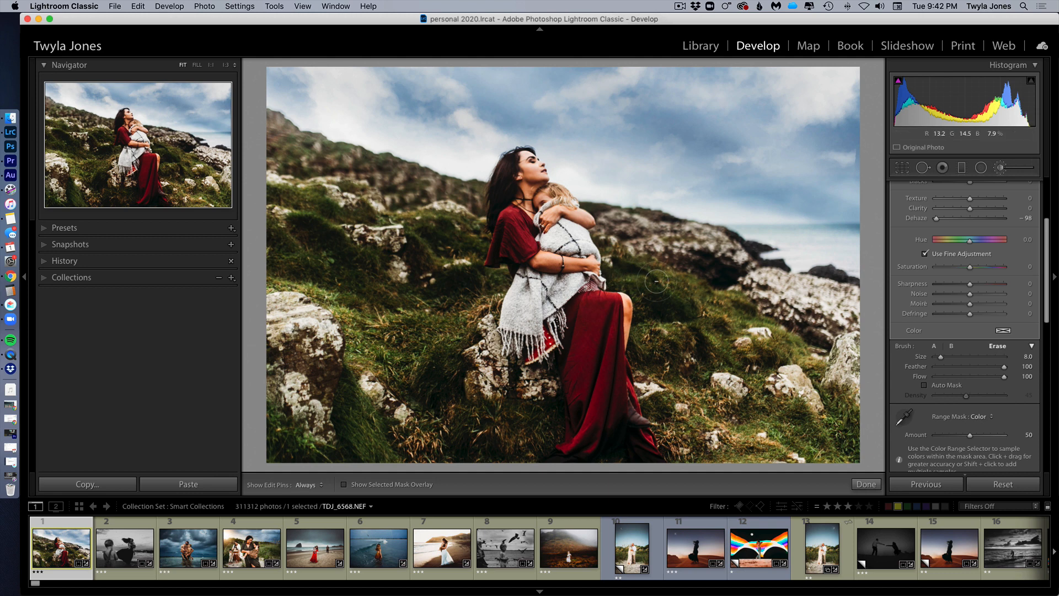
{"action": "key", "text": "h"}
{"action": "left_click", "coordinate": [339, 72]}
{"action": "key", "text": "h"}
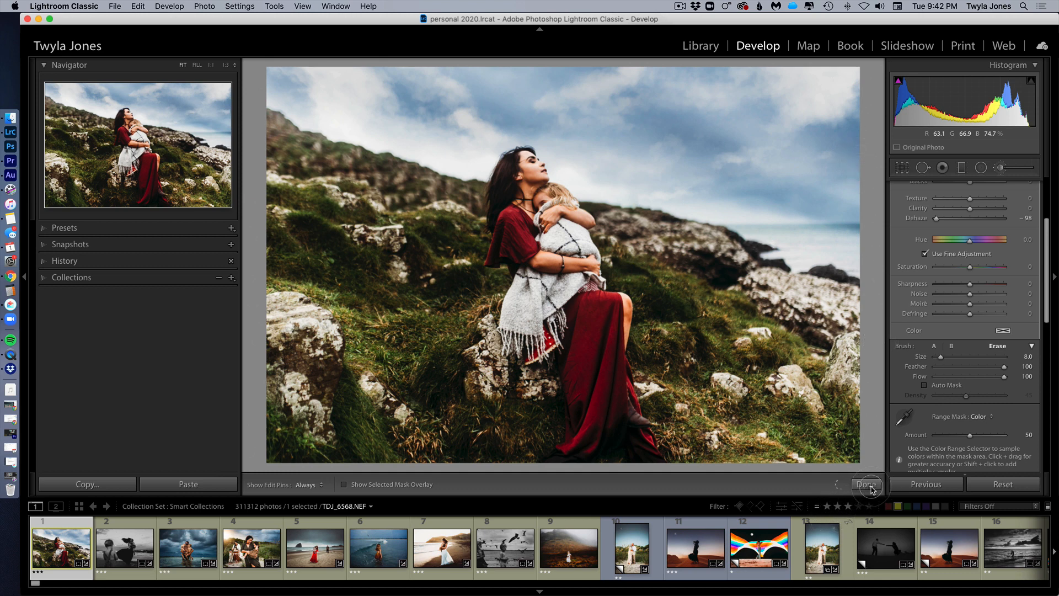
{"action": "left_click", "coordinate": [874, 485]}
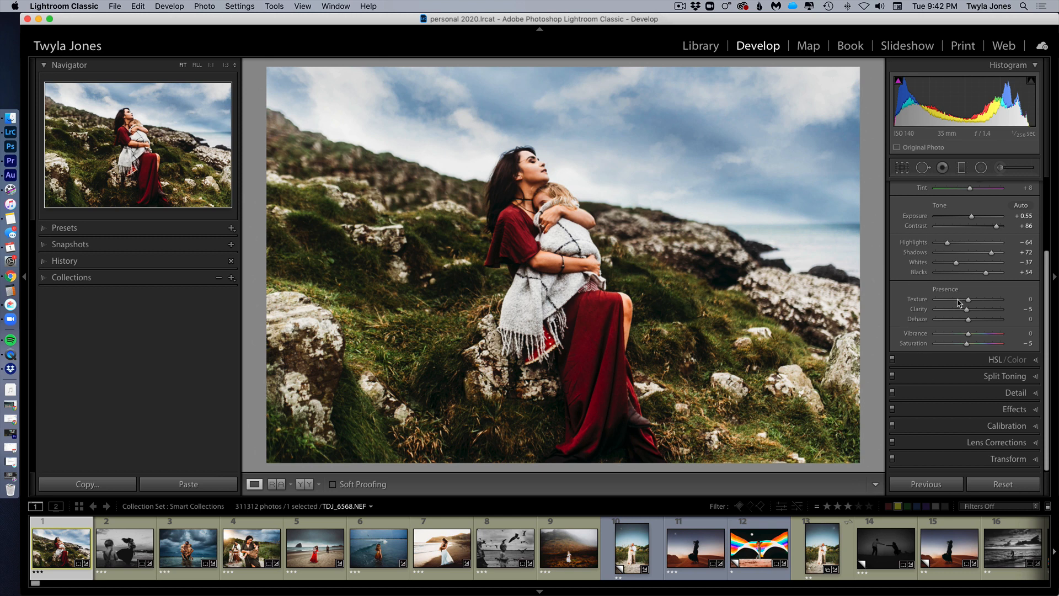
Reopen the Adjustment Brush and switch its adjustments off to compare the coastal portrait without the added sky
{"action": "scroll", "coordinate": [960, 303], "scroll_direction": "up", "scroll_amount": 5}
{"action": "scroll", "coordinate": [960, 303], "scroll_direction": "down", "scroll_amount": 1}
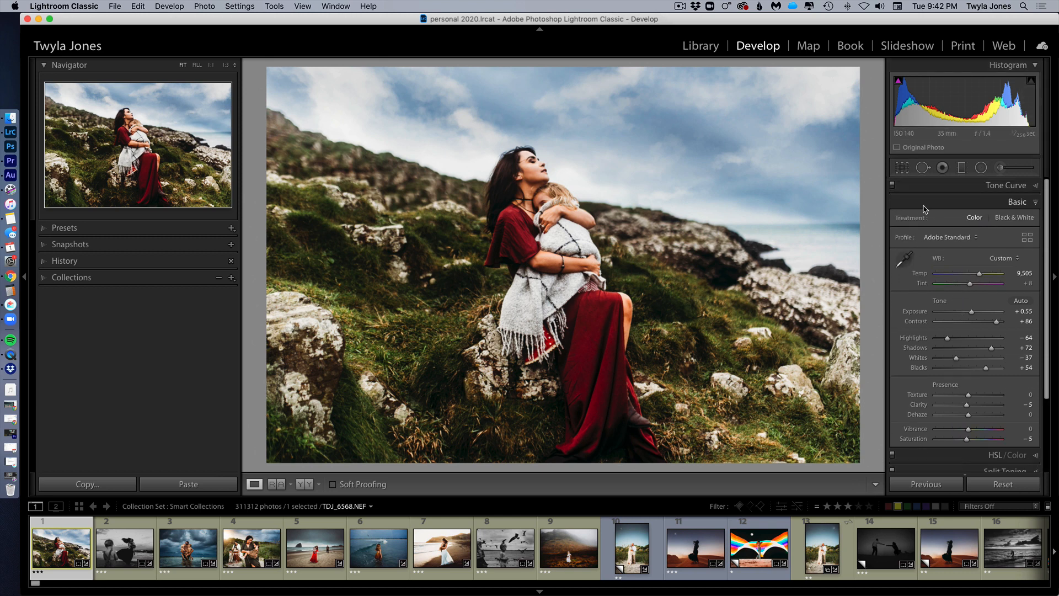
{"action": "left_click", "coordinate": [1000, 167]}
{"action": "scroll", "coordinate": [977, 335], "scroll_direction": "down", "scroll_amount": 1}
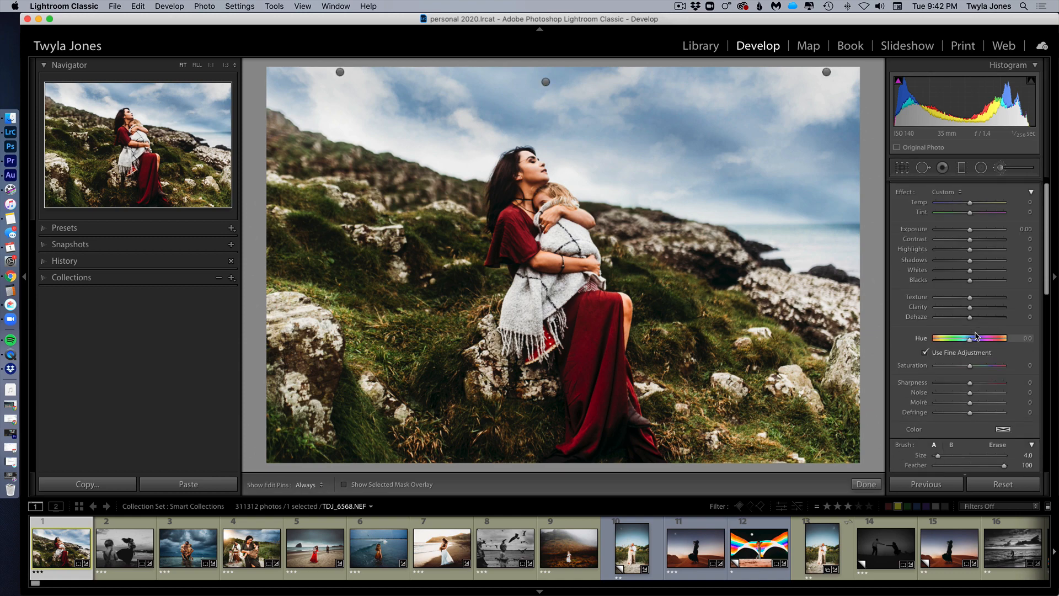
{"action": "scroll", "coordinate": [976, 336], "scroll_direction": "down", "scroll_amount": 10}
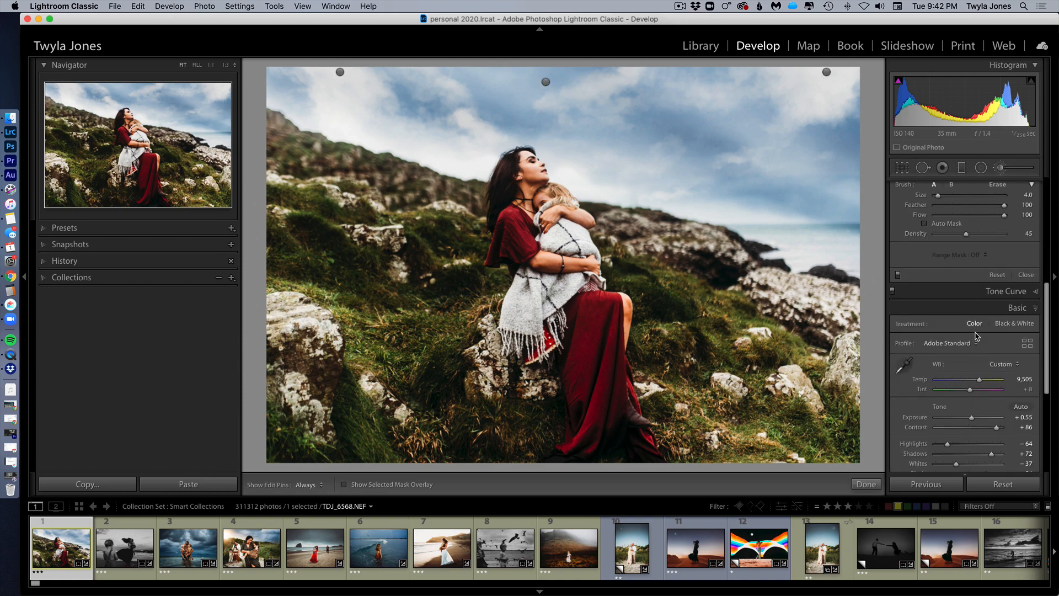
{"action": "left_click", "coordinate": [899, 275]}
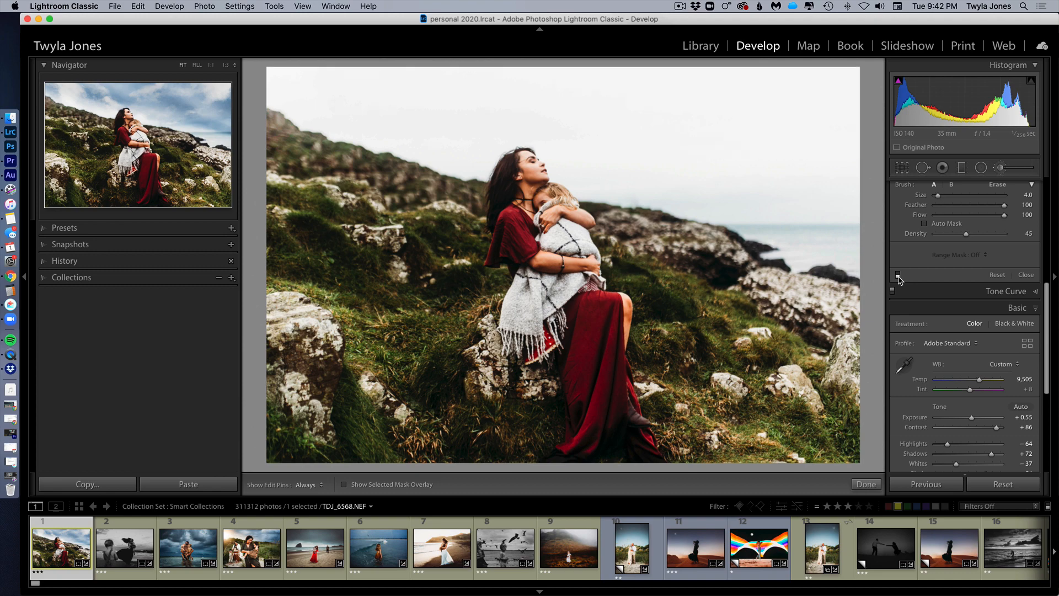
Add the Birds - Line Blur 2 preset at 60% scale, flipped horizontally, to the photo of the man holding three children
{"action": "left_click", "coordinate": [188, 553]}
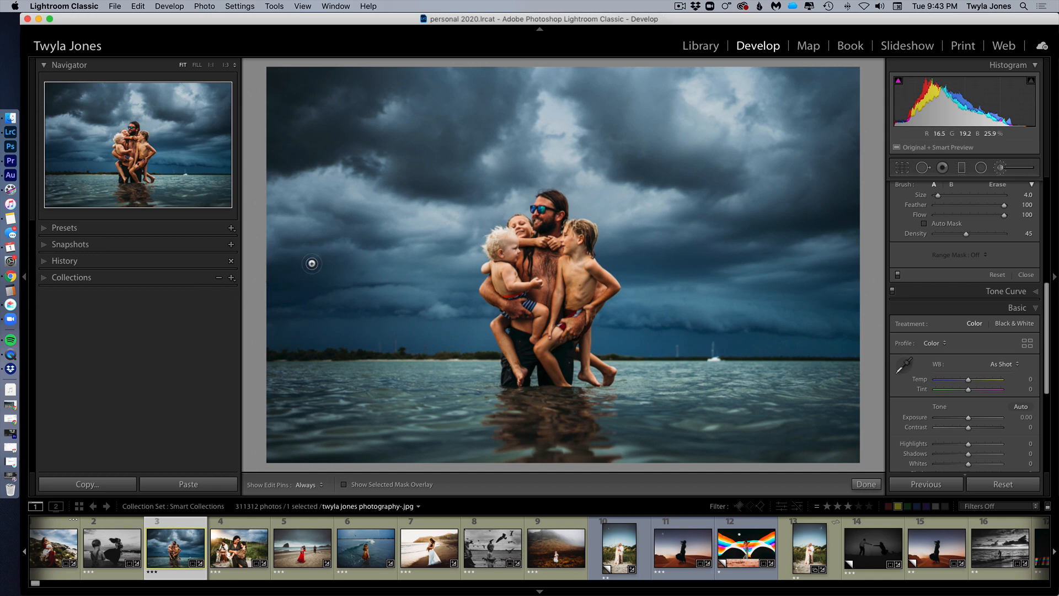
{"action": "key", "text": "ctrl+p"}
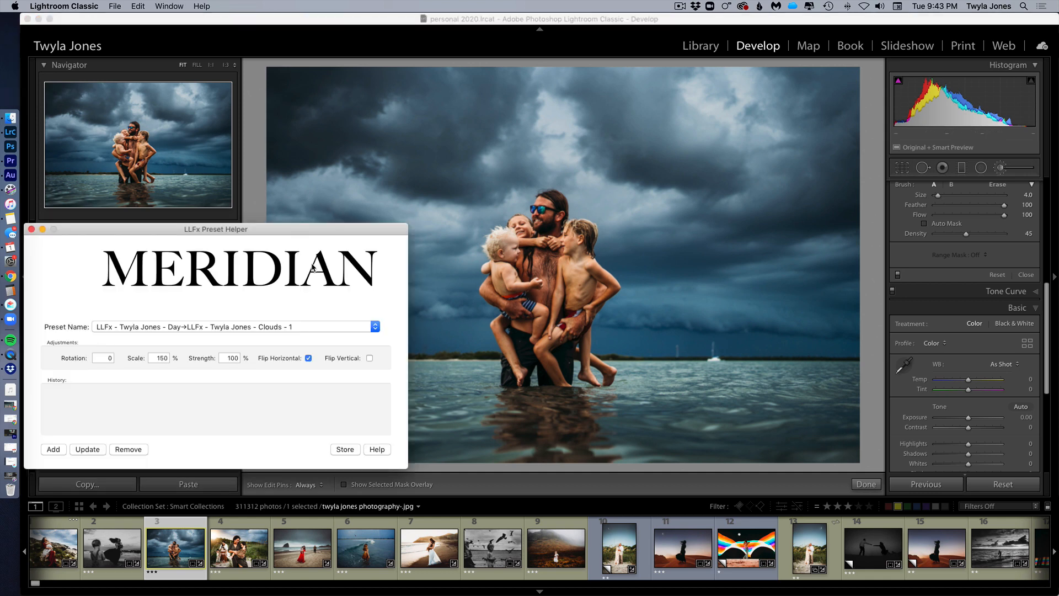
{"action": "left_click", "coordinate": [375, 327]}
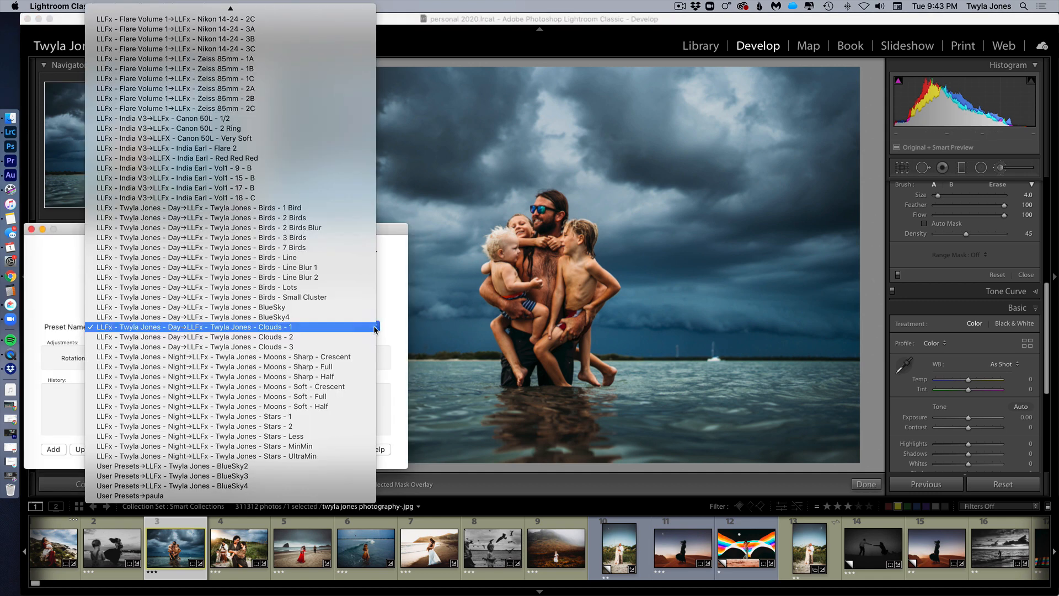
{"action": "left_click", "coordinate": [351, 278]}
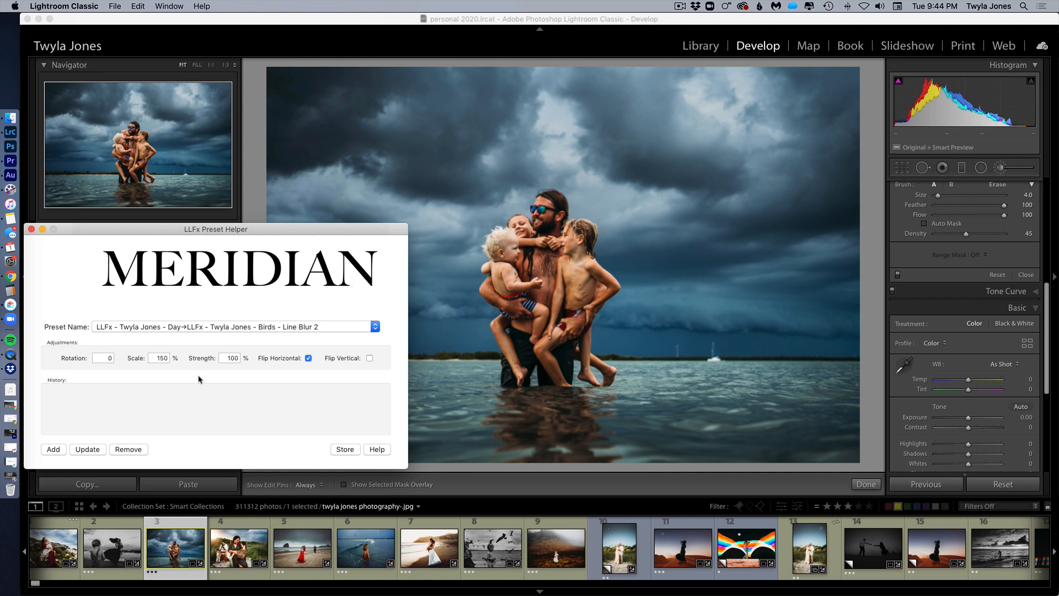
{"action": "double_click", "coordinate": [167, 358]}
{"action": "type", "text": "60"}
{"action": "left_click", "coordinate": [52, 449]}
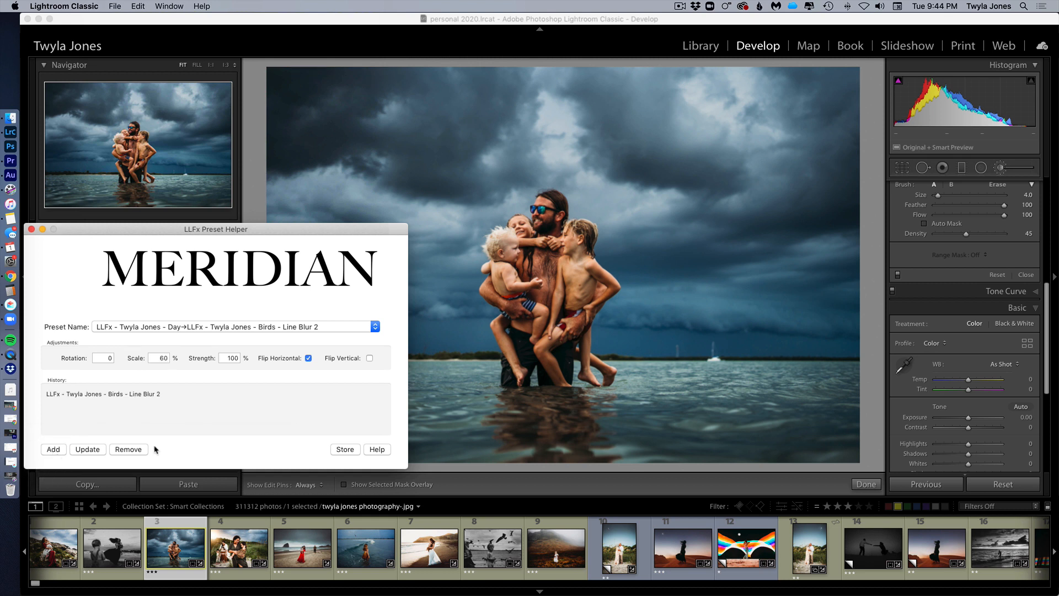
Move the line of birds to the sky right of the family, above the sailboat
{"action": "left_click", "coordinate": [581, 114]}
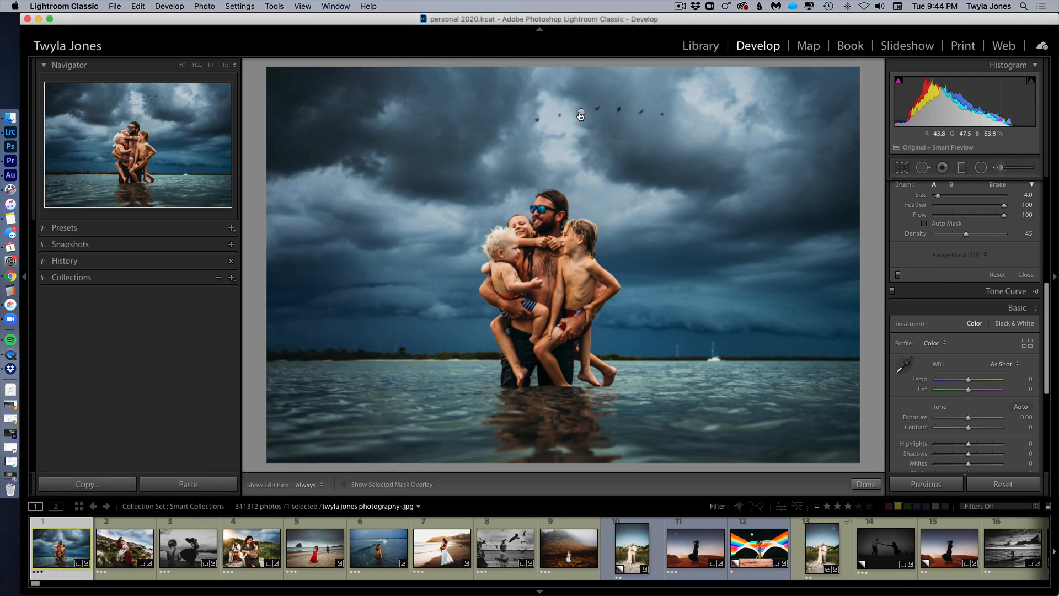
{"action": "left_click_drag", "start_coordinate": [581, 114], "coordinate": [530, 151]}
{"action": "left_click_drag", "start_coordinate": [530, 149], "coordinate": [733, 244]}
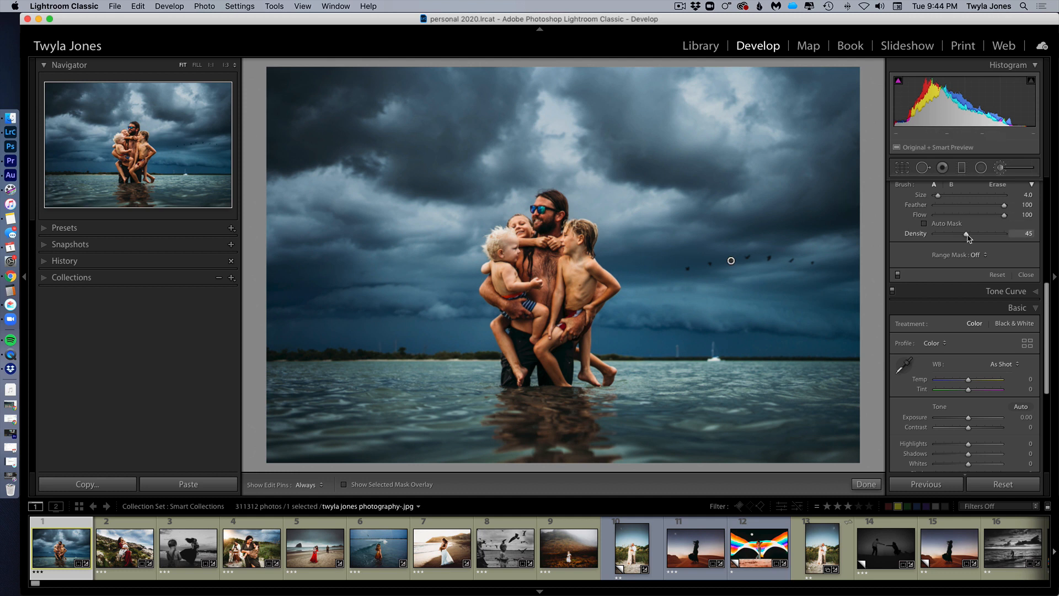
Set the birds' exposure to −1.80, move them slightly lower towards the horizon, and finish the adjustment
{"action": "scroll", "coordinate": [969, 236], "scroll_direction": "up", "scroll_amount": 5}
{"action": "left_click_drag", "start_coordinate": [937, 243], "coordinate": [956, 245]}
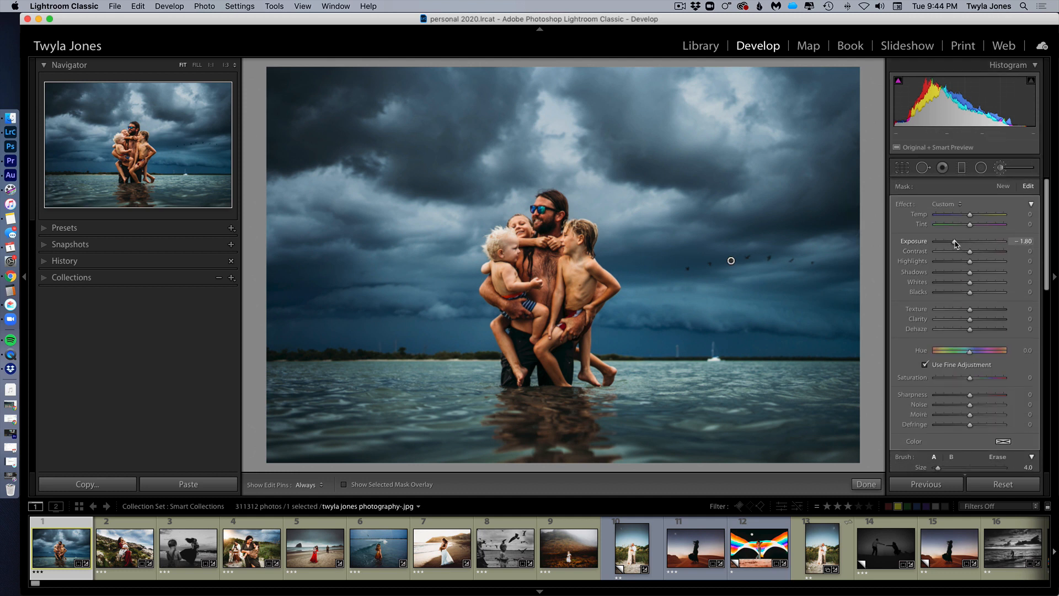
{"action": "left_click_drag", "start_coordinate": [728, 292], "coordinate": [721, 296]}
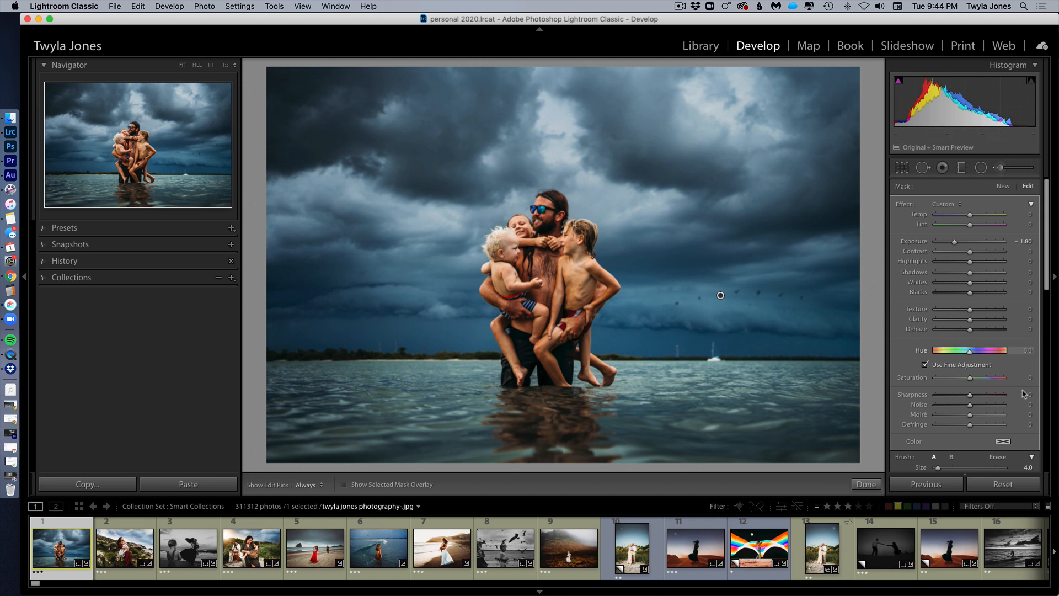
{"action": "left_click", "coordinate": [874, 490]}
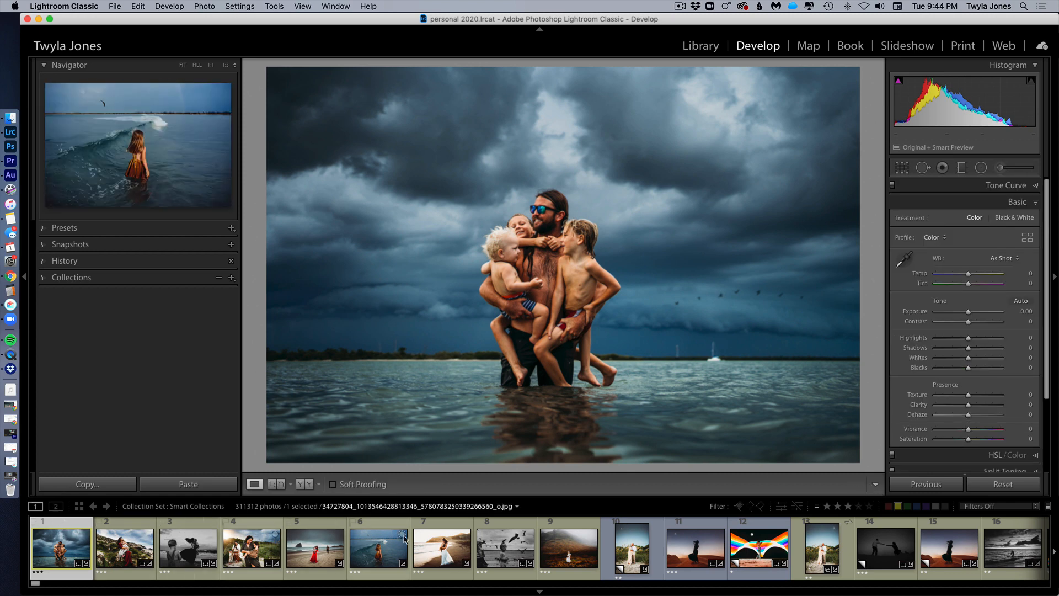
Add the Birds - 7 Birds preset at 125% scale, flipped horizontally, to the black-and-white beach photo with seagulls
{"action": "left_click", "coordinate": [503, 528]}
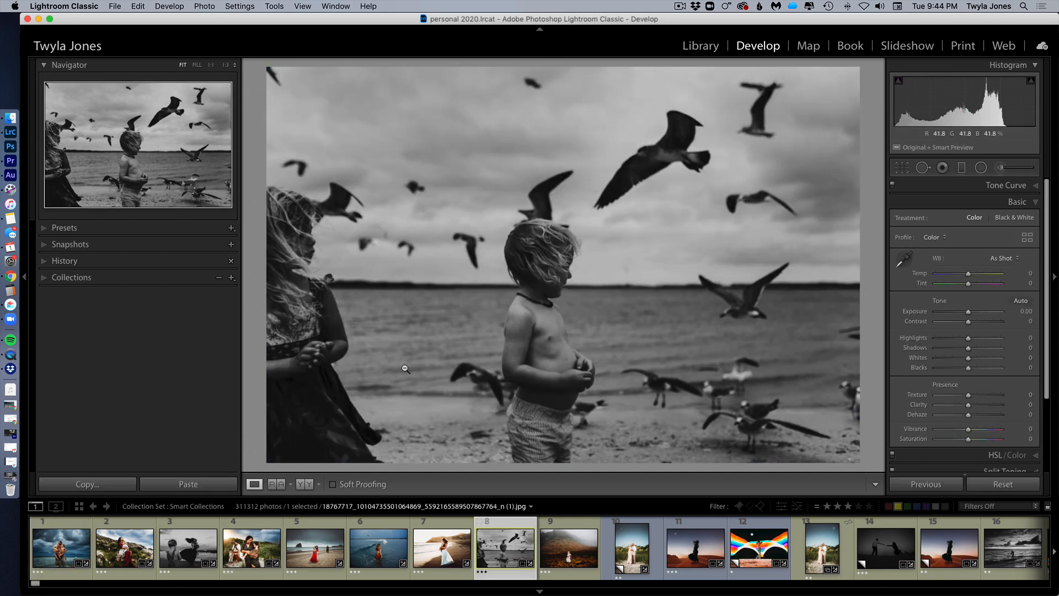
{"action": "key", "text": "alt+super+l"}
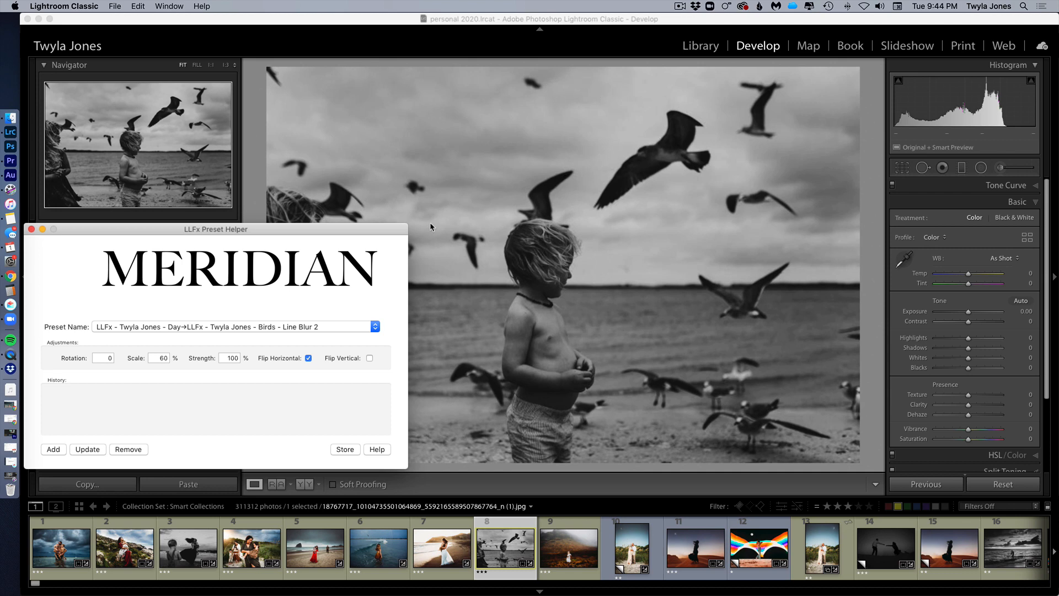
{"action": "left_click", "coordinate": [374, 326]}
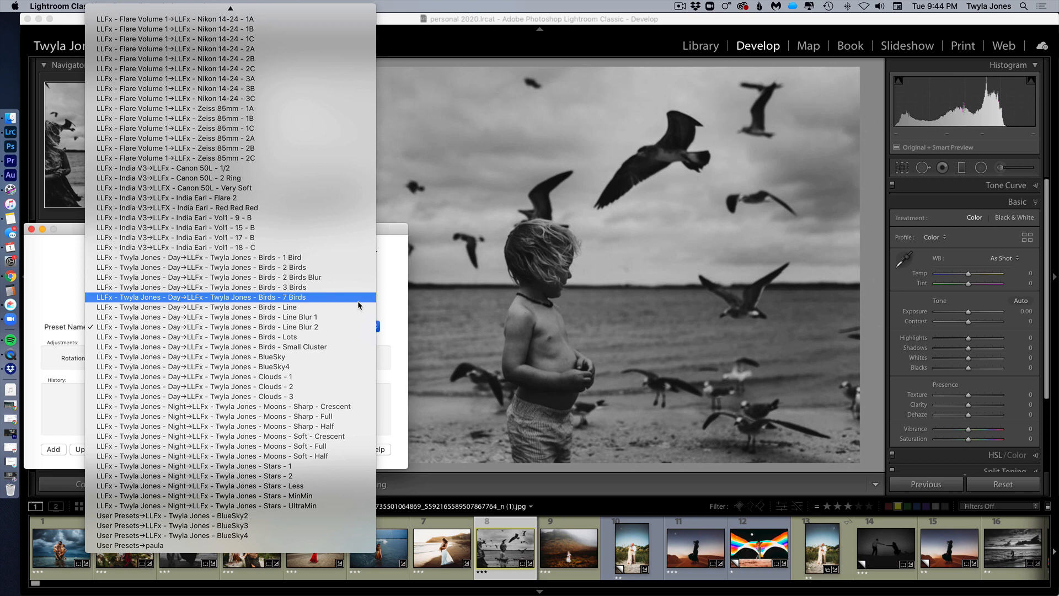
{"action": "left_click", "coordinate": [357, 300]}
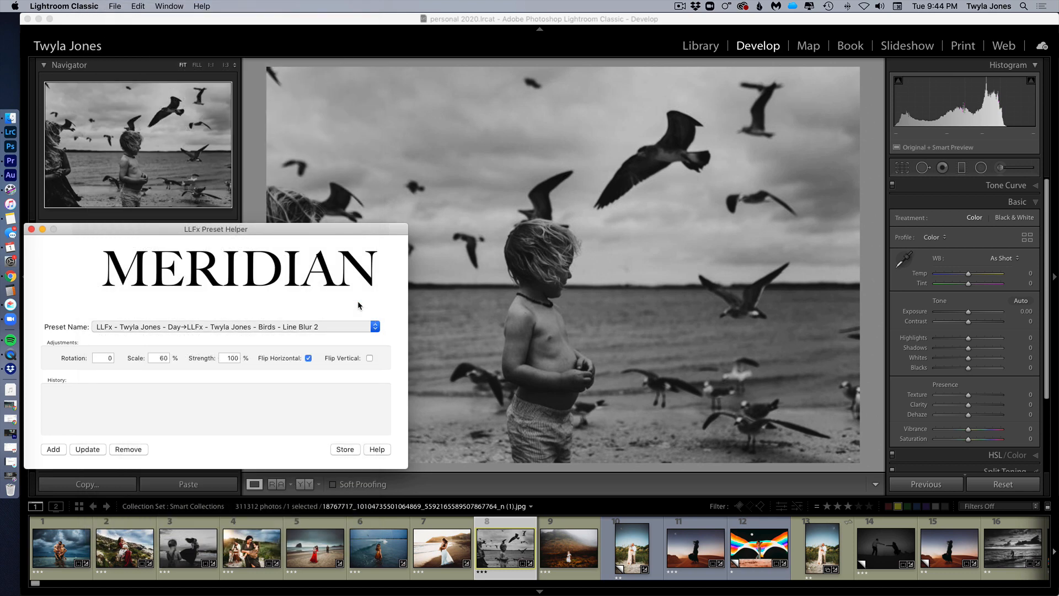
{"action": "double_click", "coordinate": [160, 356]}
{"action": "type", "text": "12"}
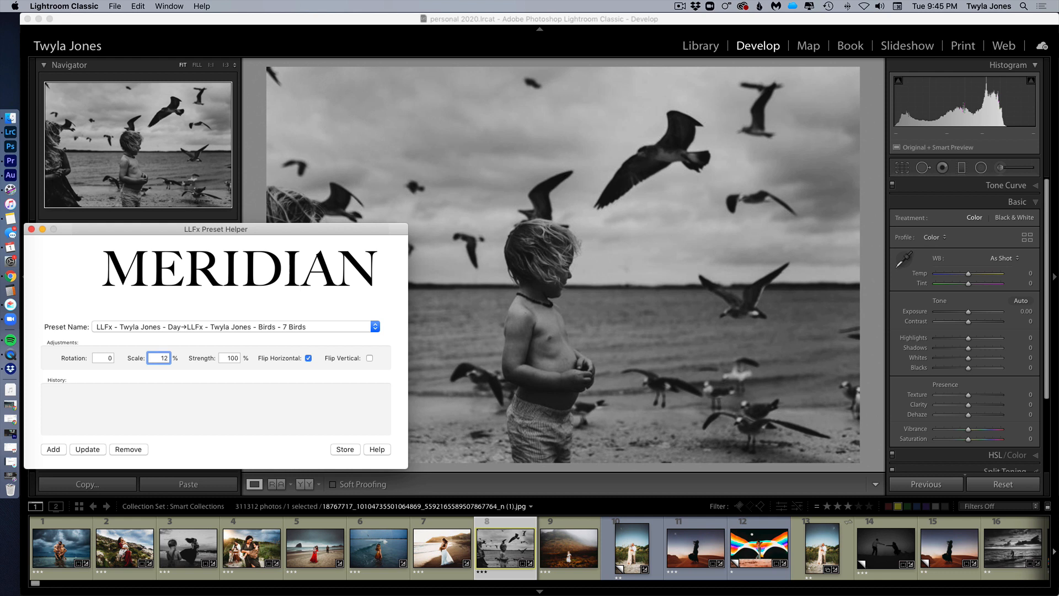
{"action": "left_click", "coordinate": [55, 451]}
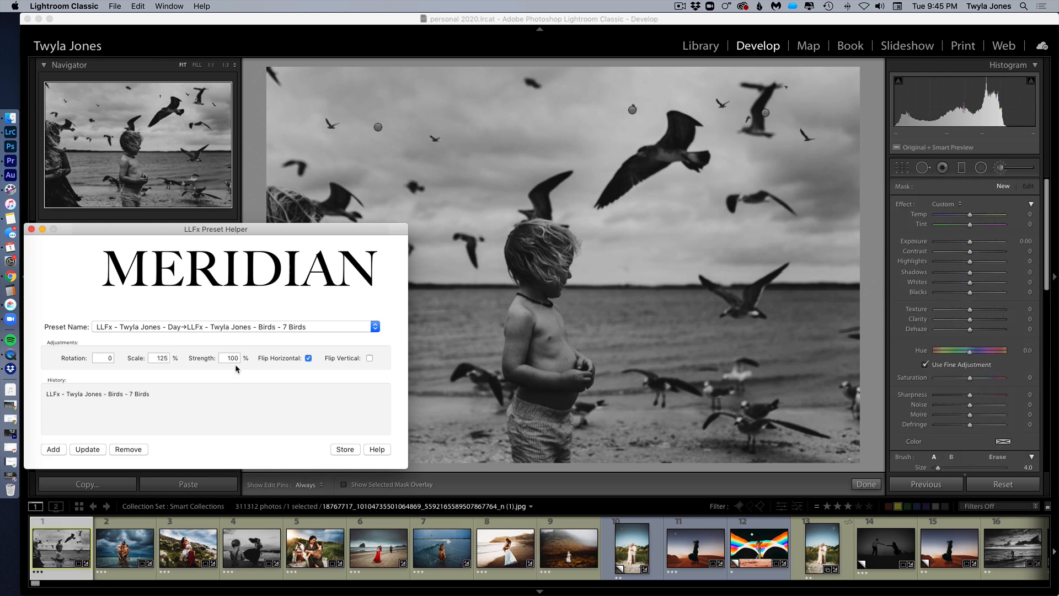
Update the 7 Birds preset in stages to 175%, 200% and 225% scale
{"action": "double_click", "coordinate": [159, 357]}
{"action": "type", "text": "1"}
{"action": "left_click", "coordinate": [80, 449]}
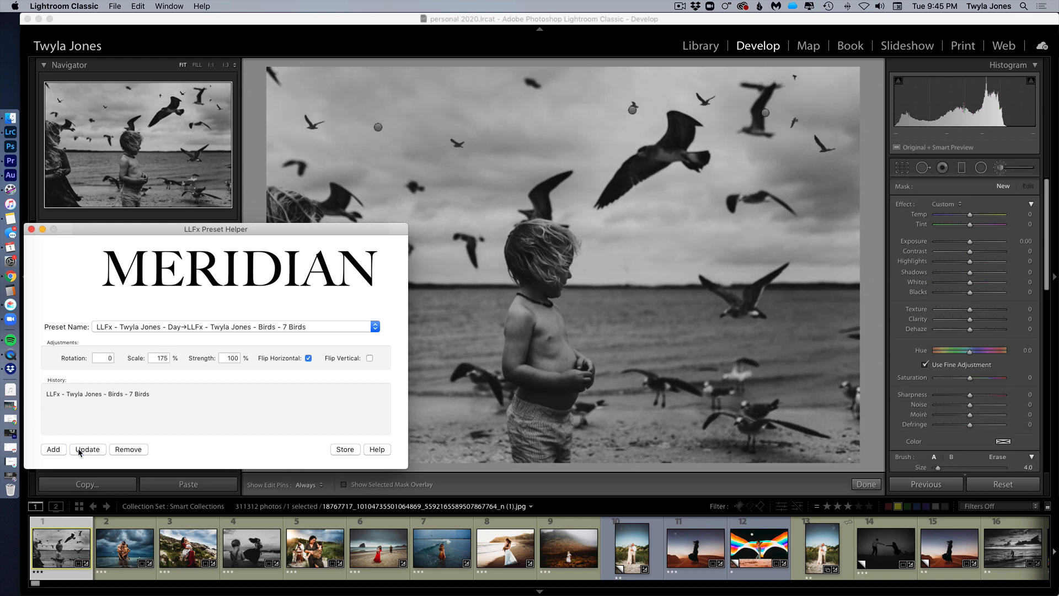
{"action": "double_click", "coordinate": [161, 359]}
{"action": "type", "text": "200"}
{"action": "left_click", "coordinate": [88, 450]}
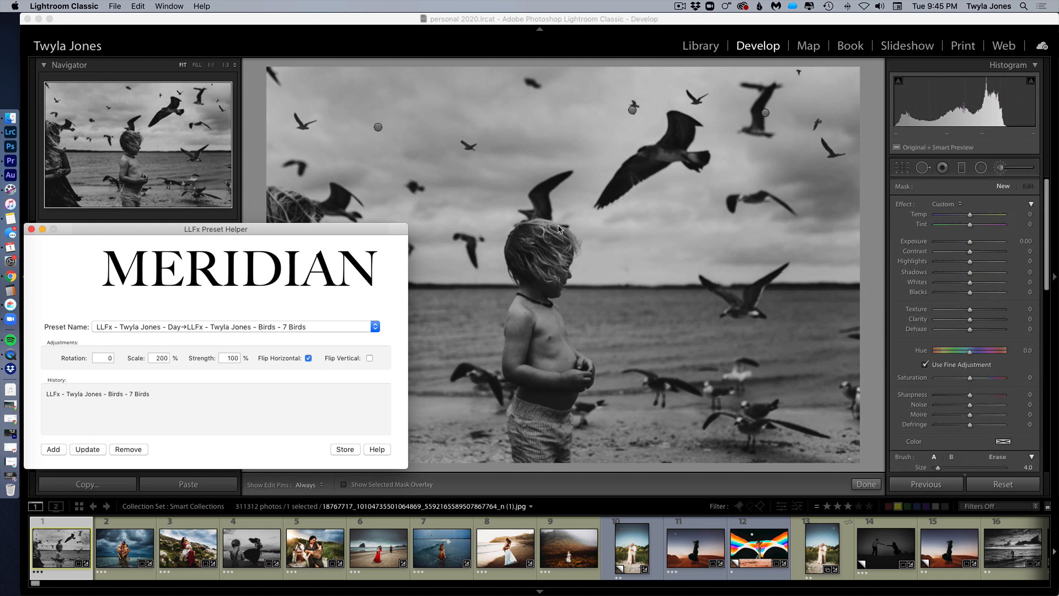
{"action": "left_click", "coordinate": [629, 111]}
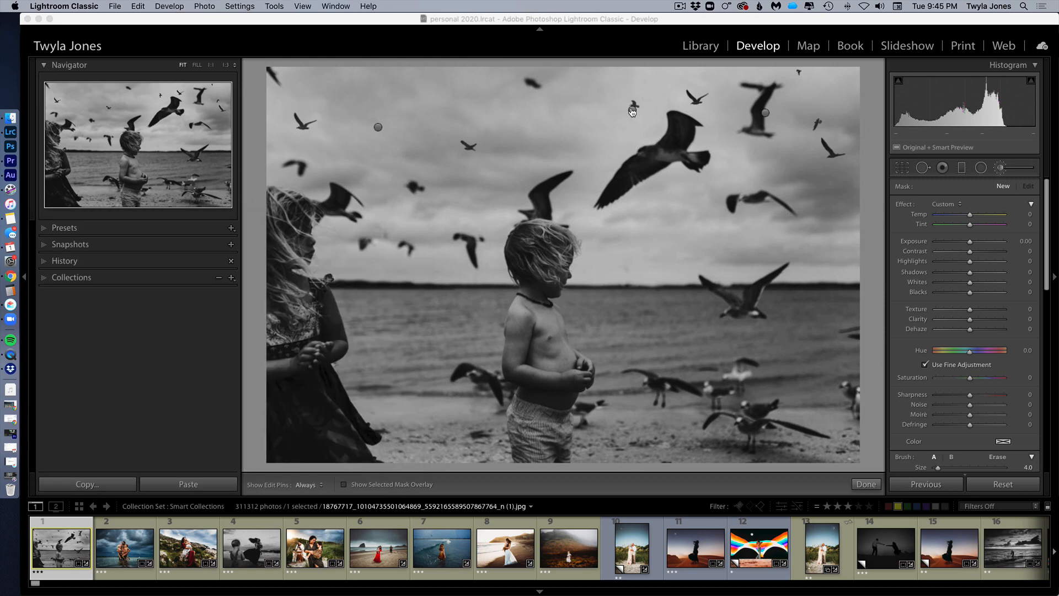
{"action": "key", "text": "super+grave"}
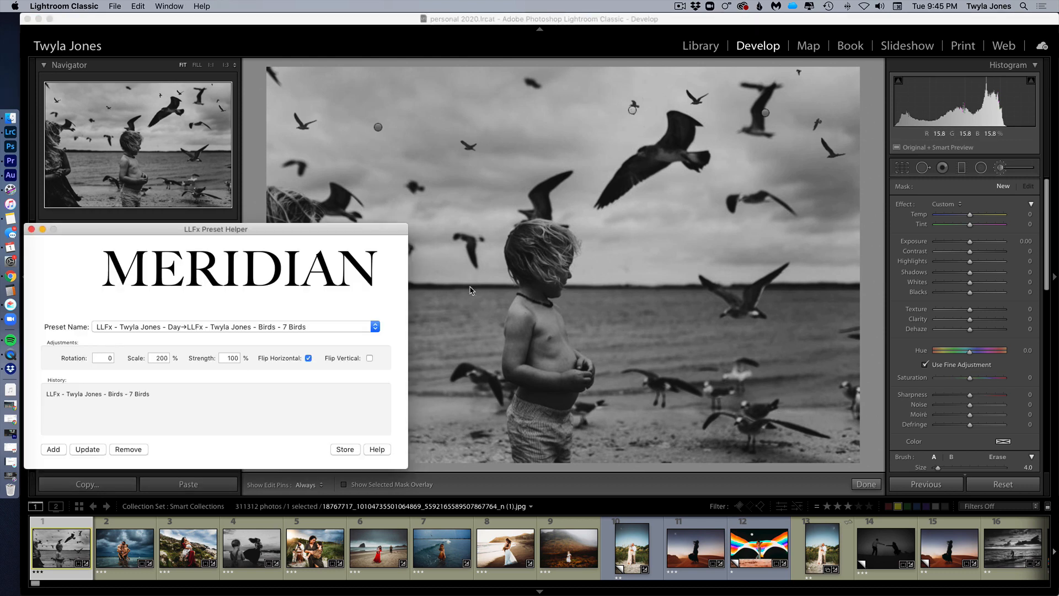
{"action": "double_click", "coordinate": [159, 357]}
{"action": "type", "text": "225"}
{"action": "left_click", "coordinate": [84, 448]}
Shift the left bird group rightward, move the middle bird between the left birds, and bring the right group towards the large gull
{"action": "left_click", "coordinate": [379, 128]}
{"action": "left_click_drag", "start_coordinate": [377, 126], "coordinate": [441, 108]}
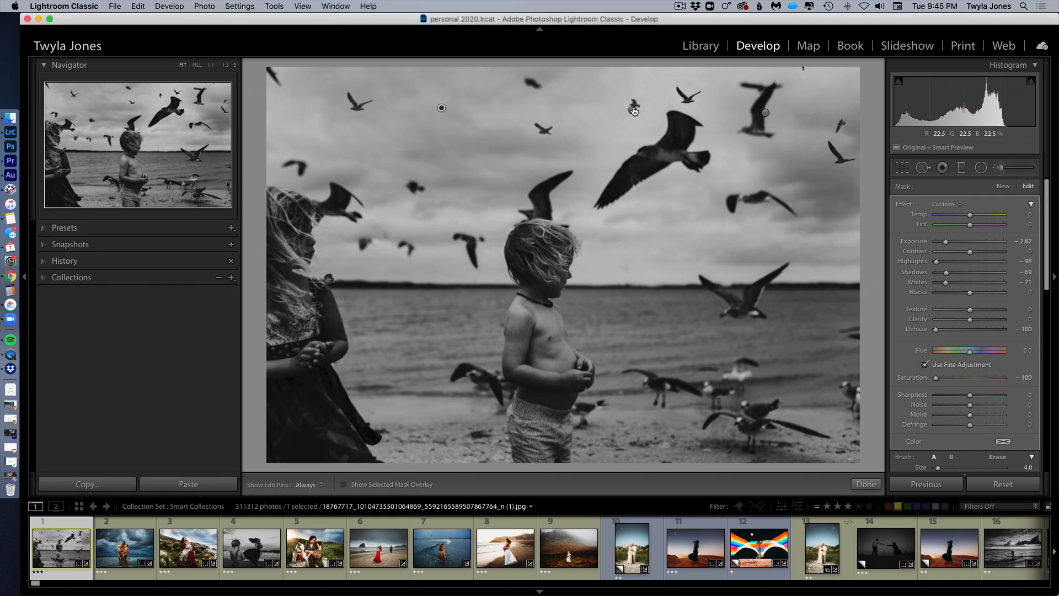
{"action": "left_click_drag", "start_coordinate": [635, 111], "coordinate": [418, 128]}
{"action": "left_click_drag", "start_coordinate": [765, 112], "coordinate": [672, 116]}
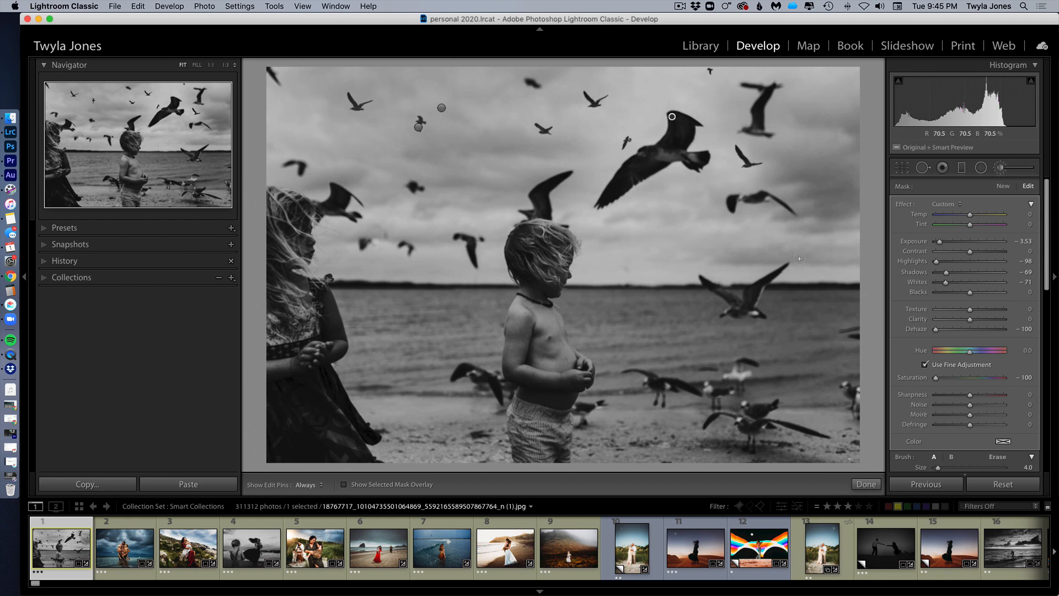
{"action": "left_click", "coordinate": [867, 485]}
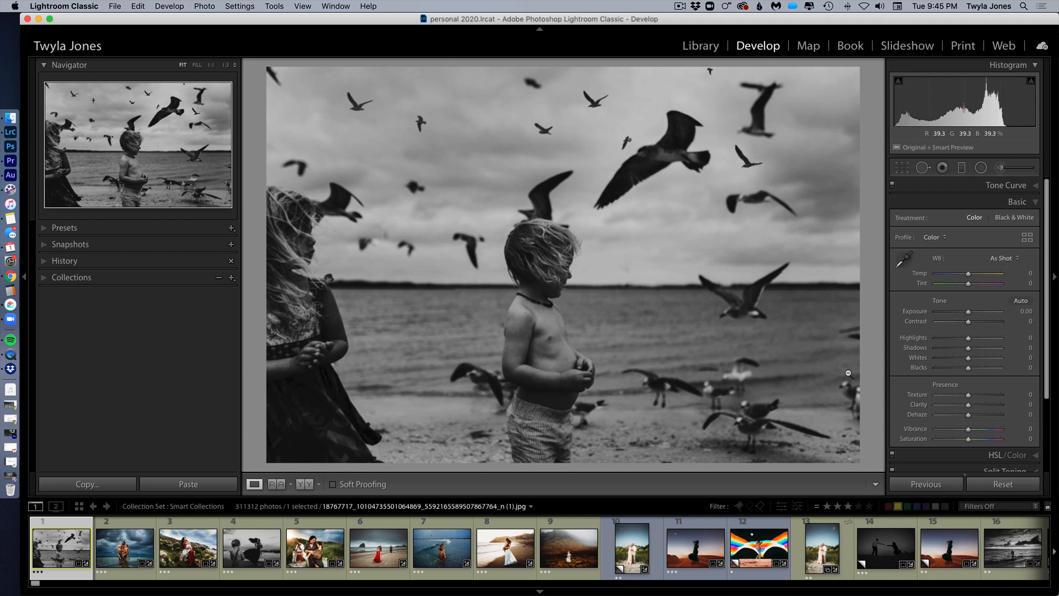
Update the repositioned 7 Birds preset to 300% scale
{"action": "key", "text": "alt+super+l"}
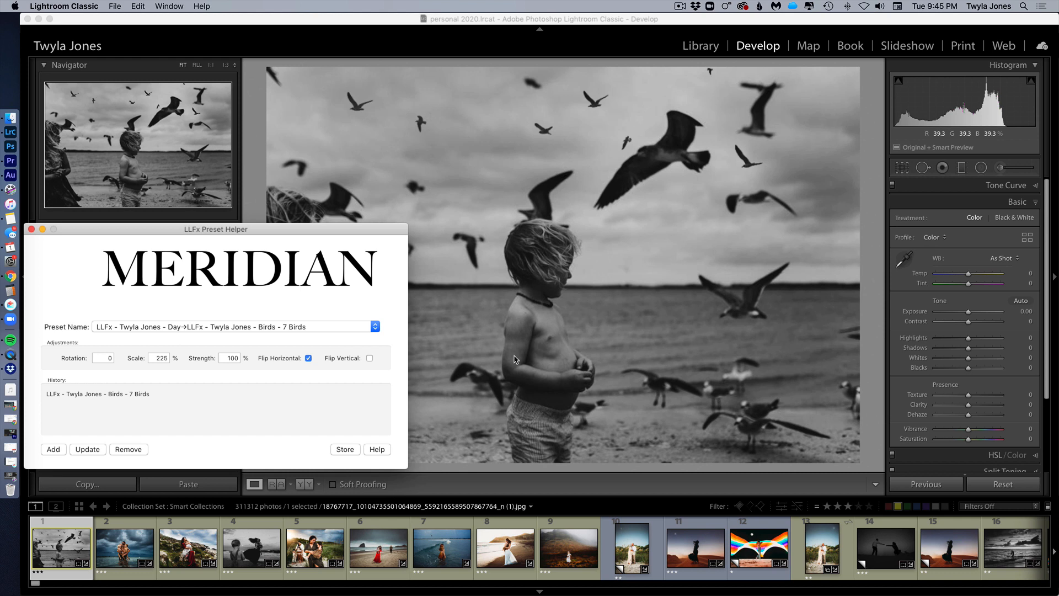
{"action": "double_click", "coordinate": [161, 359]}
{"action": "type", "text": "300"}
{"action": "left_click", "coordinate": [88, 450]}
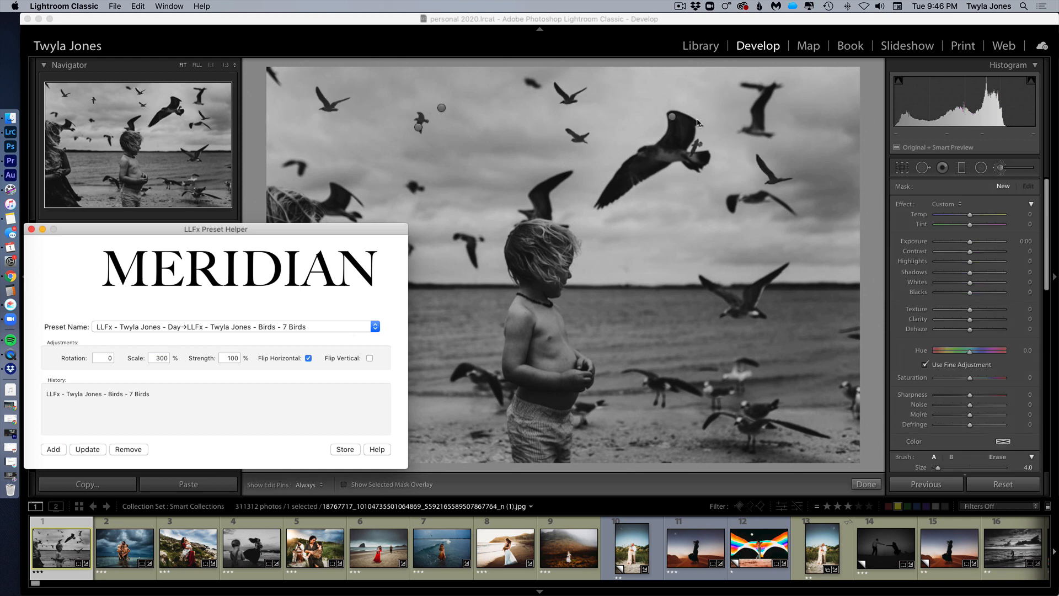
Shift all three 7 Birds groups farther right in the black-and-white beach photo, slightly lowering the two groups on the left
{"action": "left_click", "coordinate": [672, 116]}
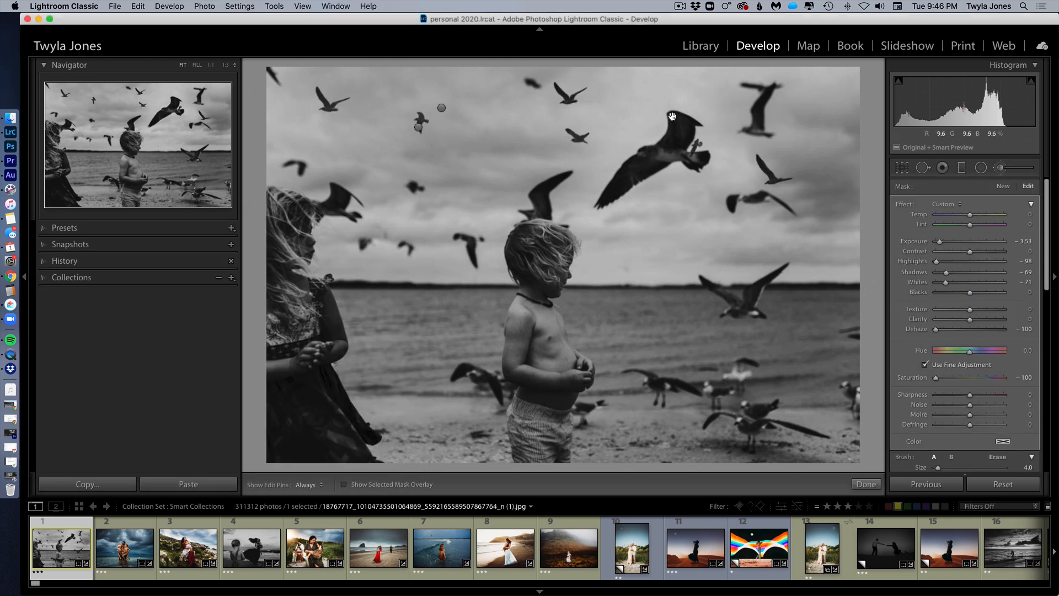
{"action": "left_click_drag", "start_coordinate": [672, 116], "coordinate": [715, 111]}
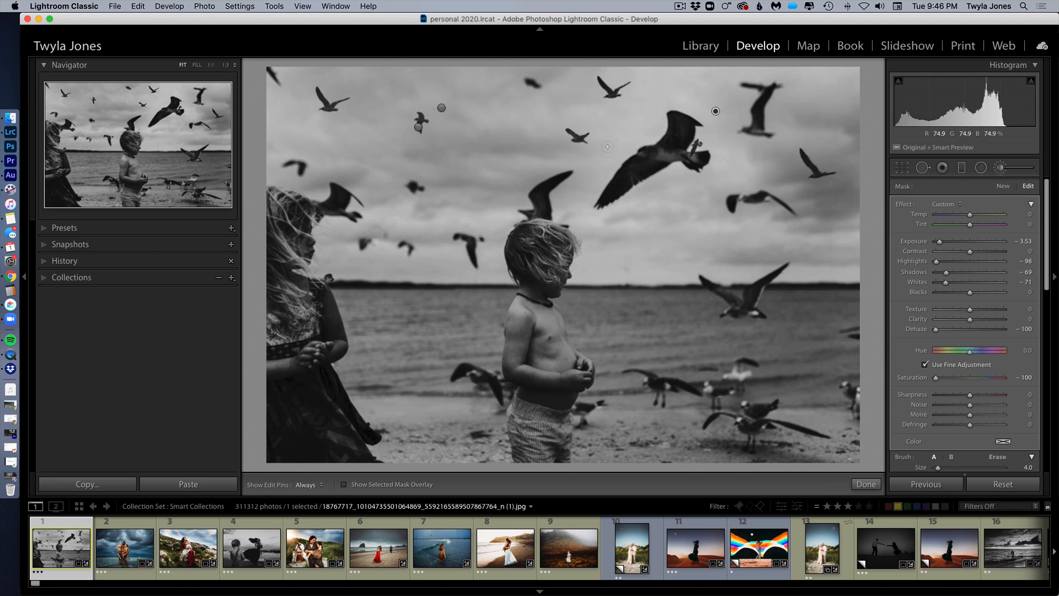
{"action": "mouse_move", "coordinate": [441, 110]}
{"action": "left_mouse_down"}
{"action": "mouse_move", "coordinate": [467, 117]}
{"action": "mouse_move", "coordinate": [434, 143]}
{"action": "mouse_move", "coordinate": [461, 179]}
{"action": "mouse_move", "coordinate": [436, 190]}
{"action": "mouse_move", "coordinate": [458, 191]}
{"action": "left_mouse_up"}
{"action": "mouse_move", "coordinate": [557, 215]}
{"action": "left_mouse_down"}
{"action": "mouse_move", "coordinate": [655, 216]}
{"action": "mouse_move", "coordinate": [661, 231]}
{"action": "mouse_move", "coordinate": [488, 175]}
{"action": "mouse_move", "coordinate": [465, 145]}
{"action": "left_mouse_up"}
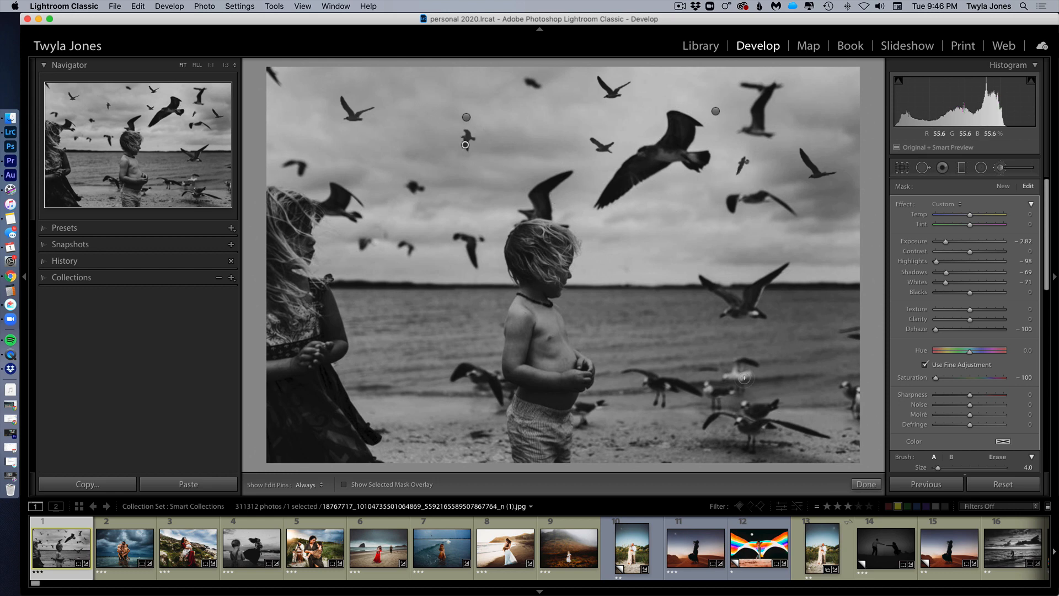
Add the Clouds - 1 preset at 150% scale, without horizontal flip, to the misty mountain photo and select the cloud adjustment
{"action": "left_click", "coordinate": [556, 552]}
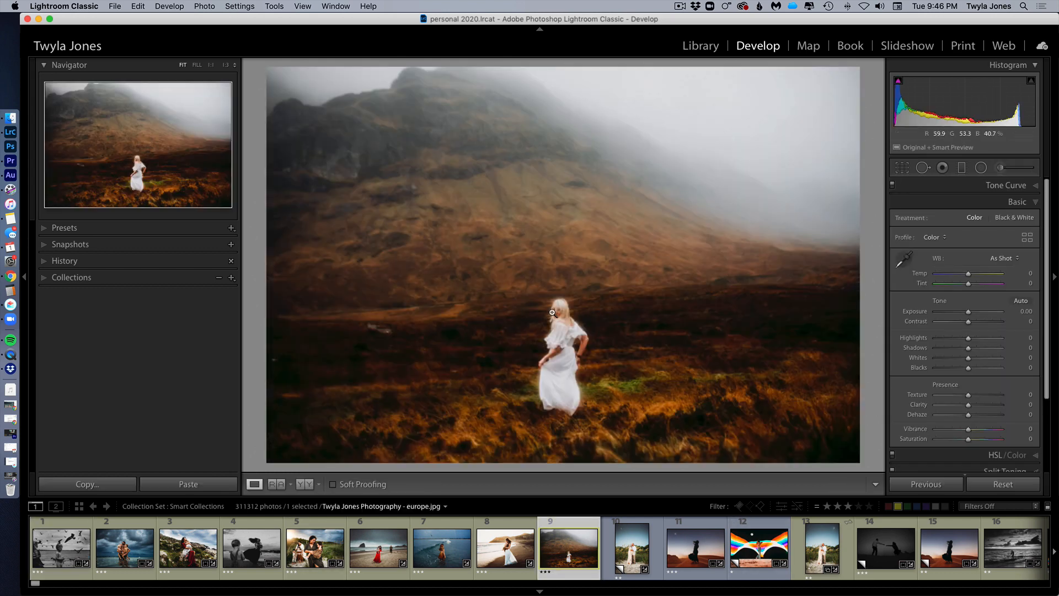
{"action": "key", "text": "ctrl+l"}
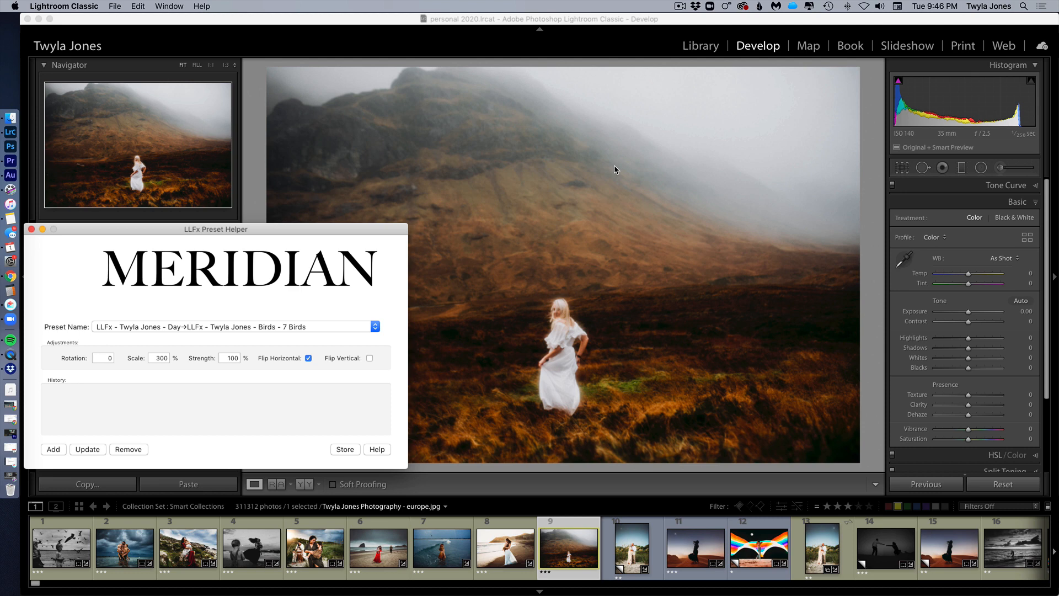
{"action": "left_click", "coordinate": [375, 328]}
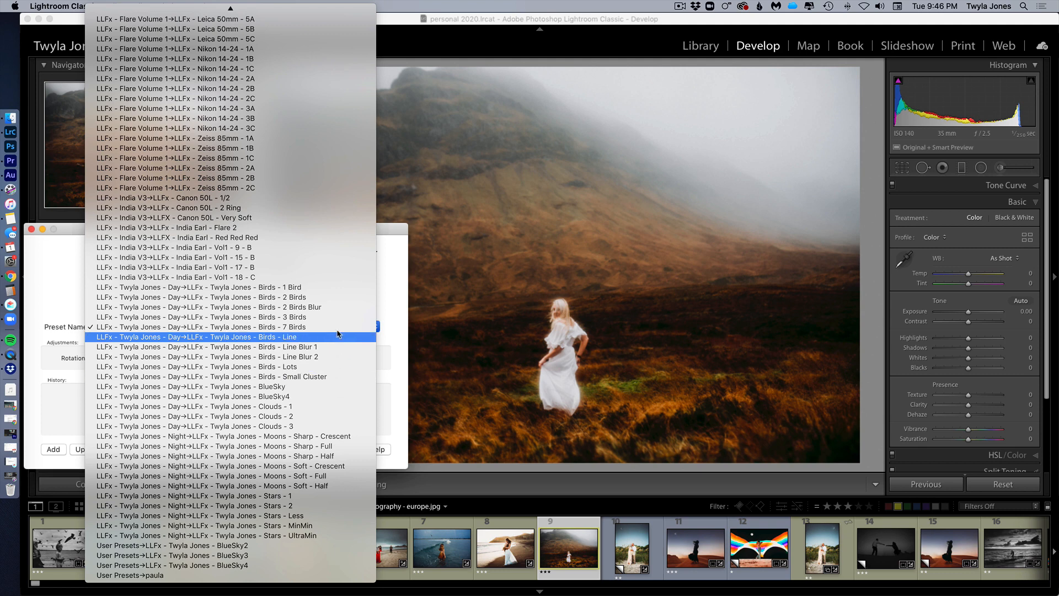
{"action": "left_click", "coordinate": [337, 409]}
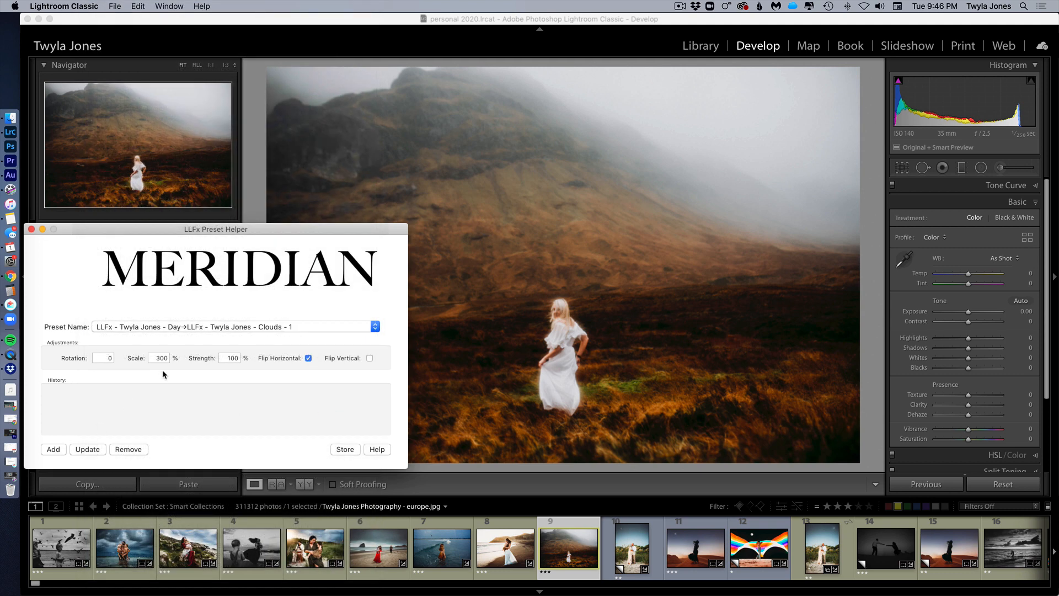
{"action": "double_click", "coordinate": [161, 358]}
{"action": "type", "text": "150"}
{"action": "left_click", "coordinate": [308, 358]}
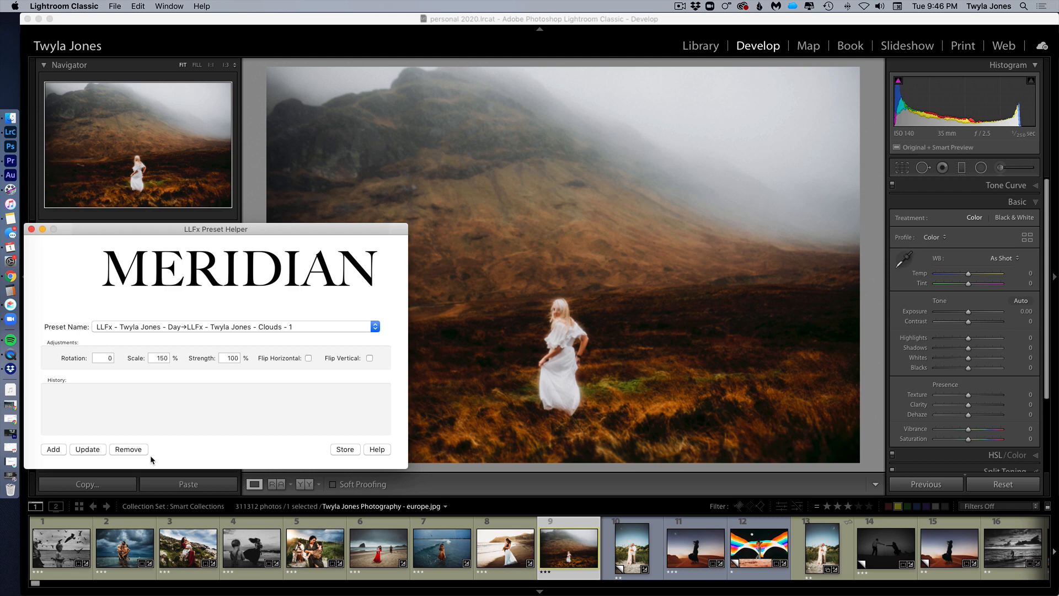
{"action": "left_click", "coordinate": [54, 453]}
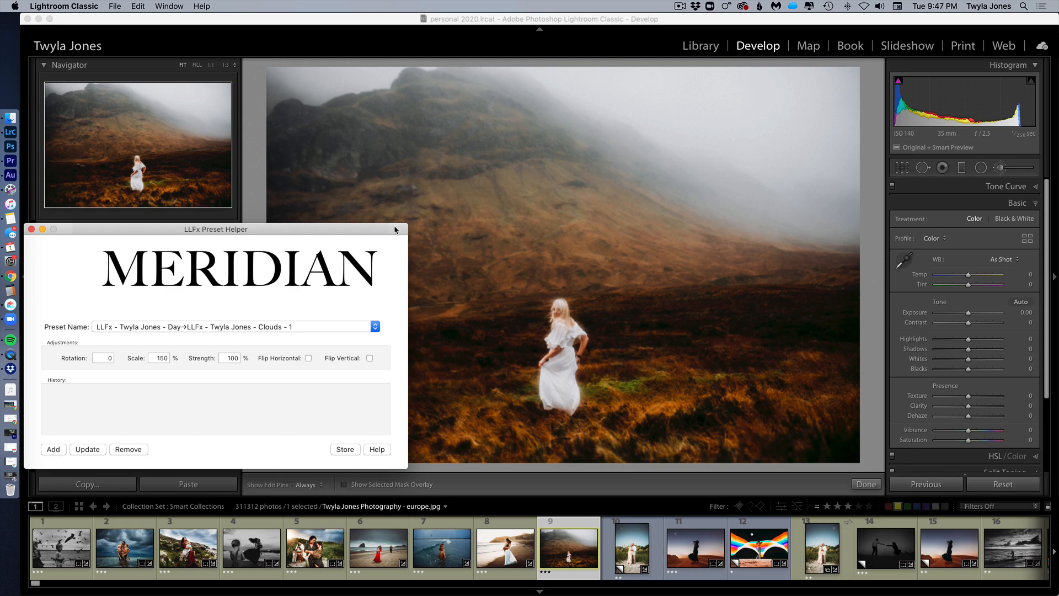
{"action": "left_click_drag", "start_coordinate": [394, 231], "coordinate": [348, 293]}
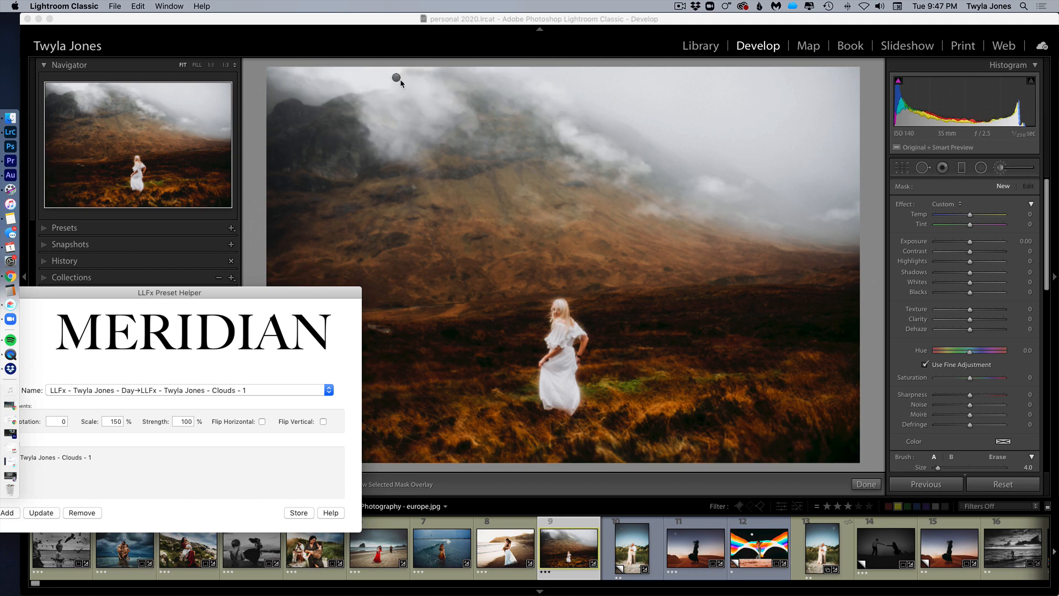
{"action": "left_click", "coordinate": [400, 81]}
{"action": "left_click", "coordinate": [397, 79]}
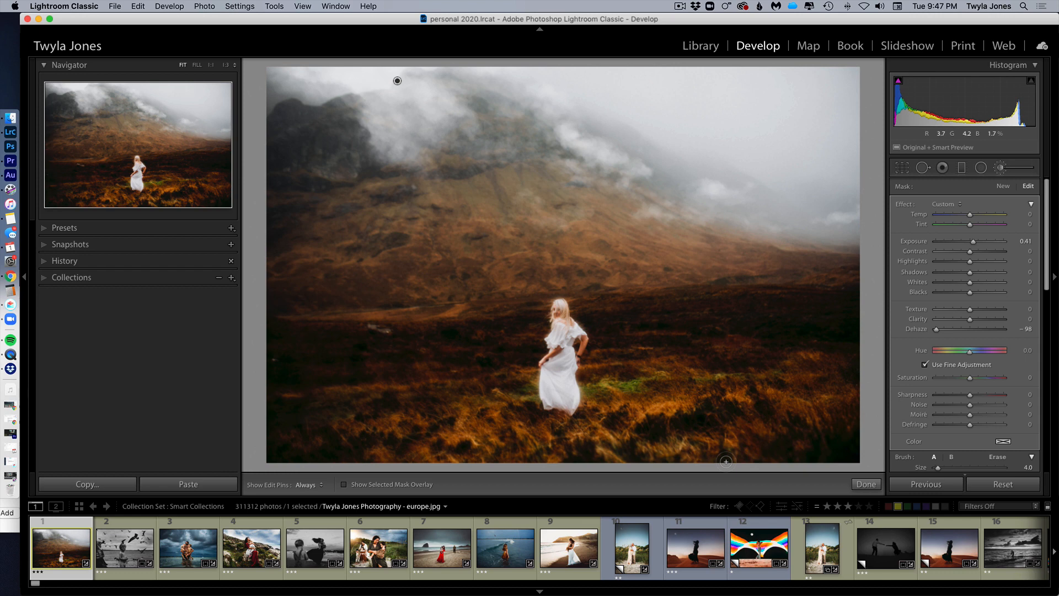
Add the Birds - 2 Birds Blur preset at 150% scale to the misty mountain photo
{"action": "key", "text": "super+grave"}
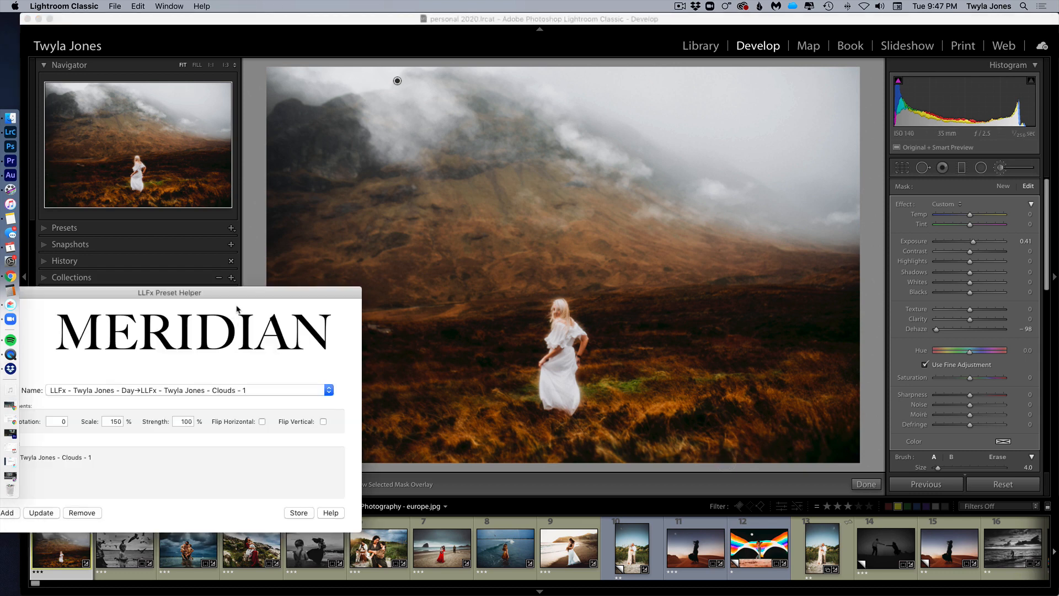
{"action": "left_click_drag", "start_coordinate": [251, 293], "coordinate": [385, 250]}
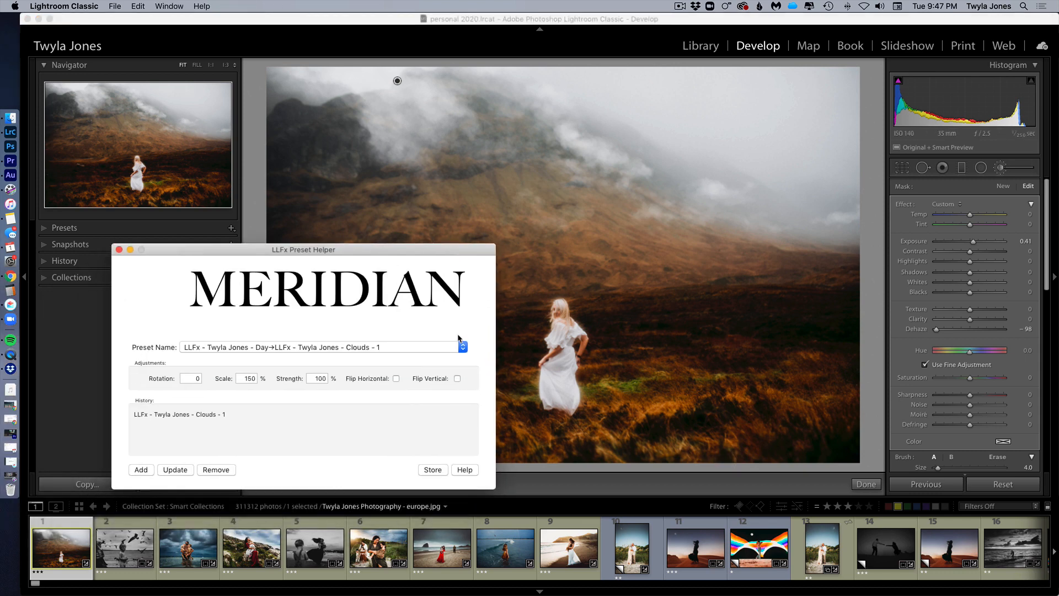
{"action": "left_click", "coordinate": [462, 347]}
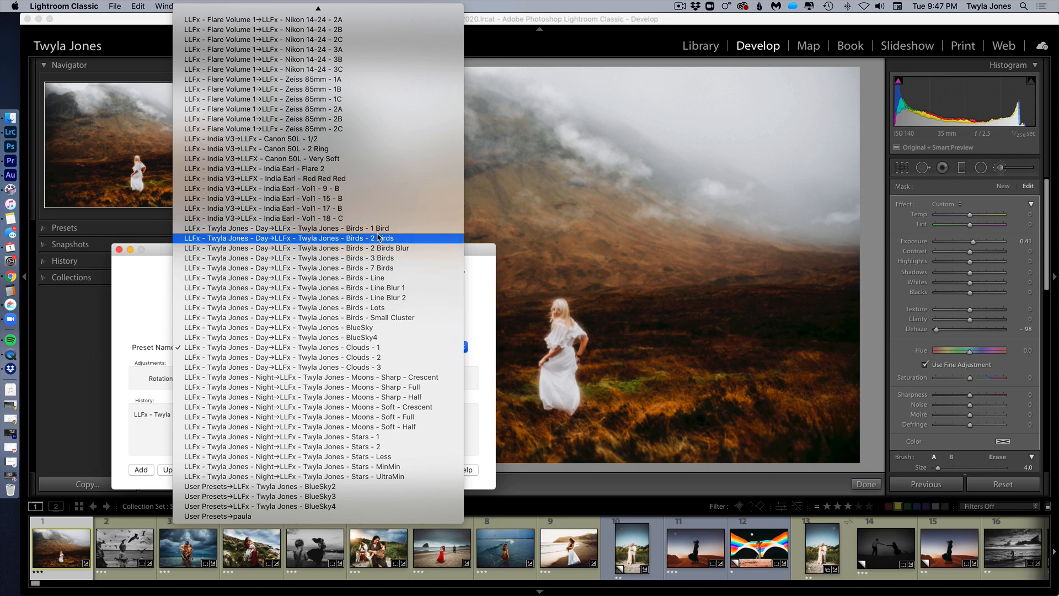
{"action": "left_click", "coordinate": [378, 248]}
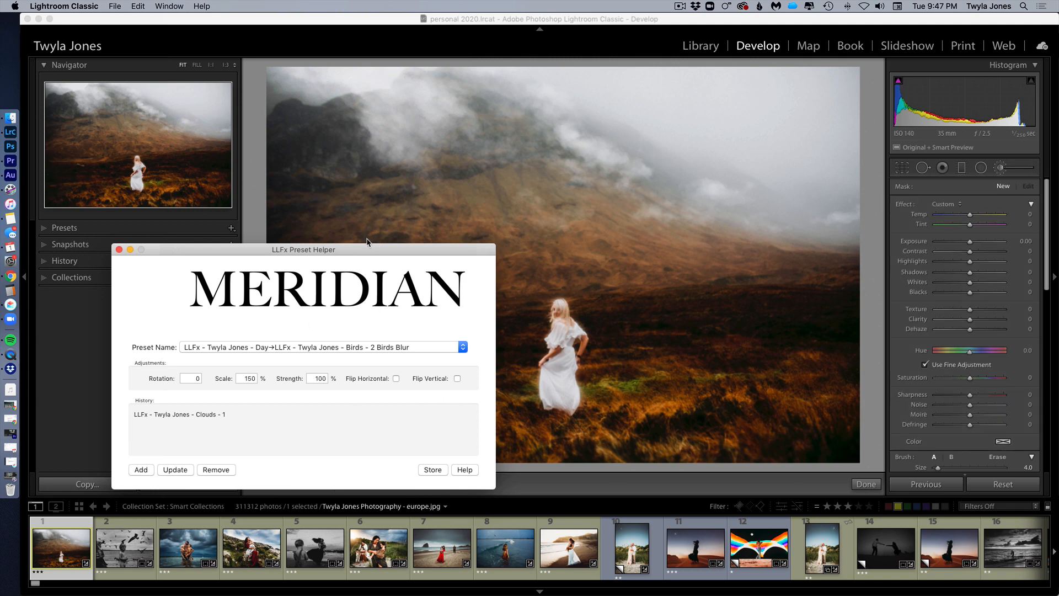
{"action": "left_click_drag", "start_coordinate": [368, 250], "coordinate": [313, 251]}
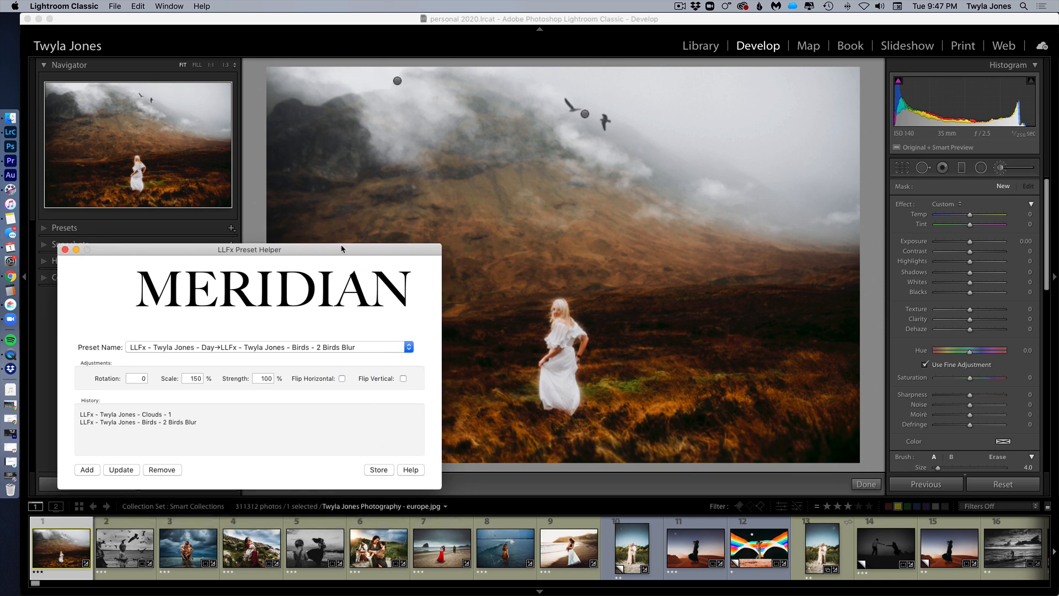
Update the 2 Birds Blur preset to 75% scale
{"action": "double_click", "coordinate": [196, 380]}
{"action": "type", "text": "75"}
{"action": "left_click", "coordinate": [121, 469]}
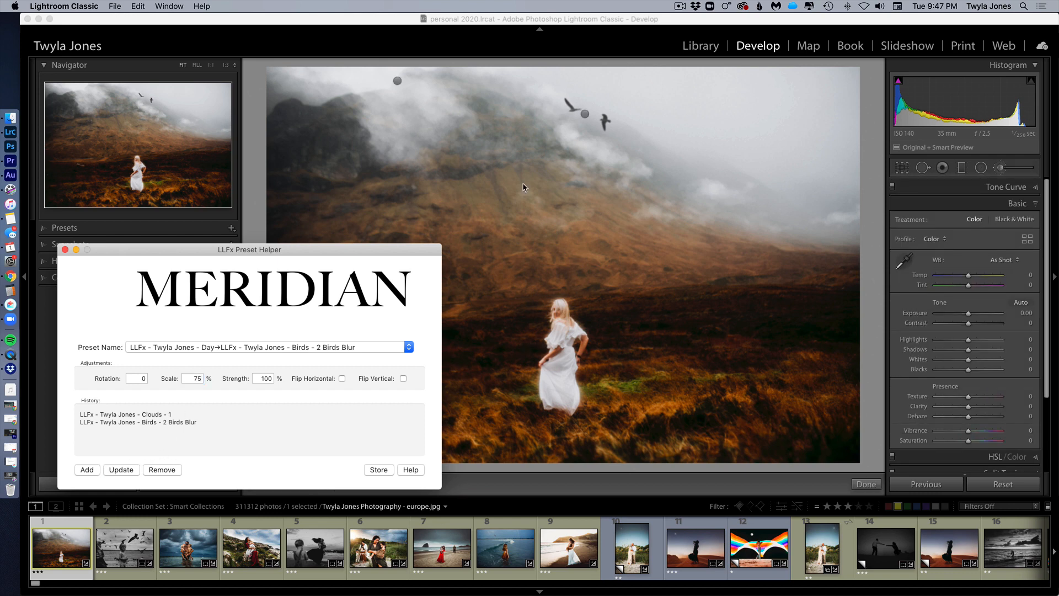
Move the two birds to the misty sky right of the mountain and set their exposure to -1.13
{"action": "left_click", "coordinate": [584, 113]}
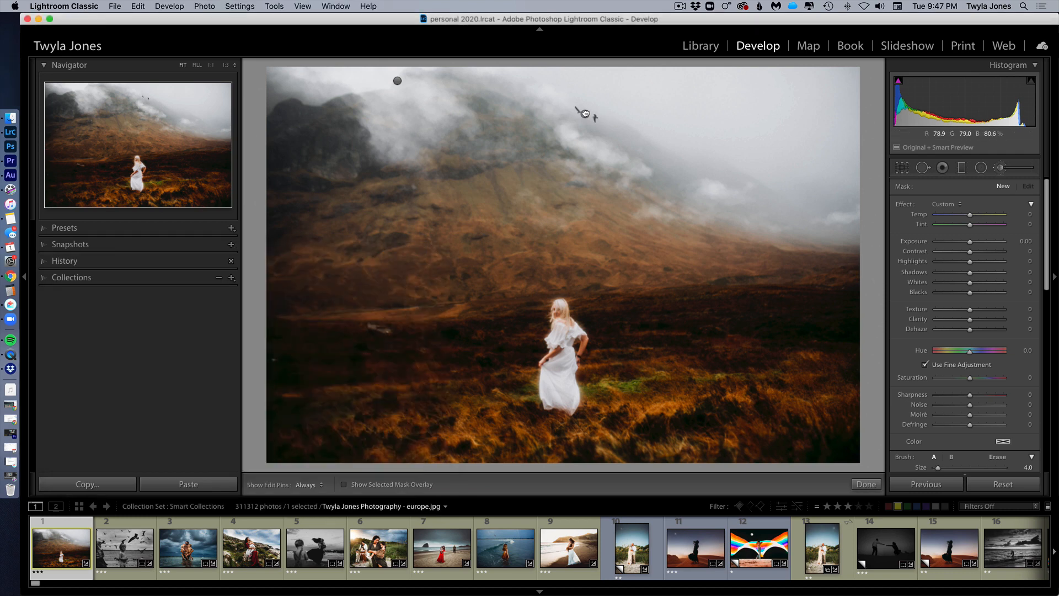
{"action": "mouse_move", "coordinate": [737, 152]}
{"action": "left_mouse_down"}
{"action": "mouse_move", "coordinate": [804, 195]}
{"action": "mouse_move", "coordinate": [795, 191]}
{"action": "left_mouse_up"}
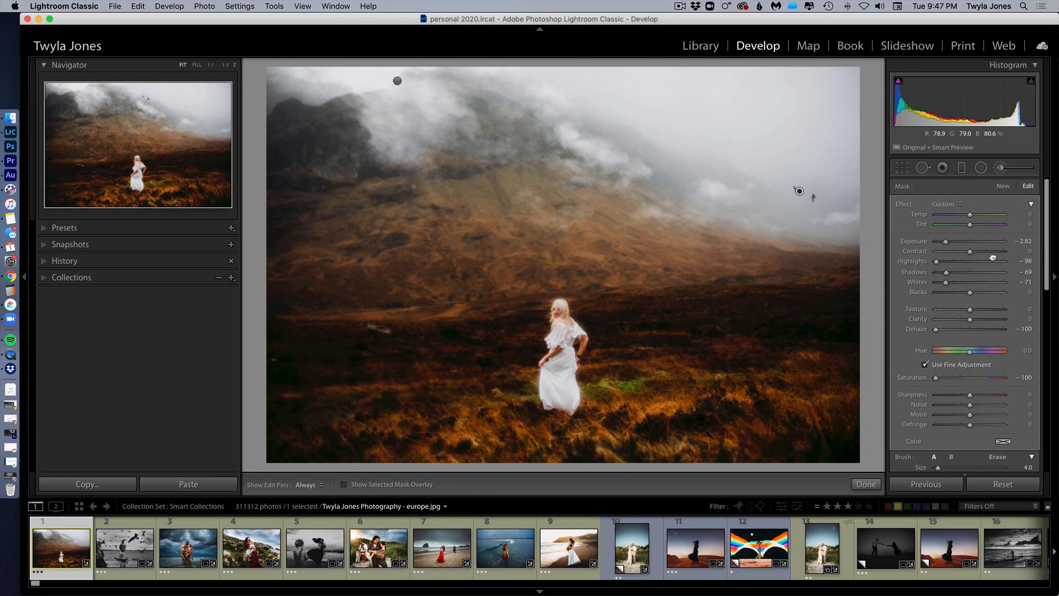
{"action": "left_click_drag", "start_coordinate": [946, 242], "coordinate": [963, 243]}
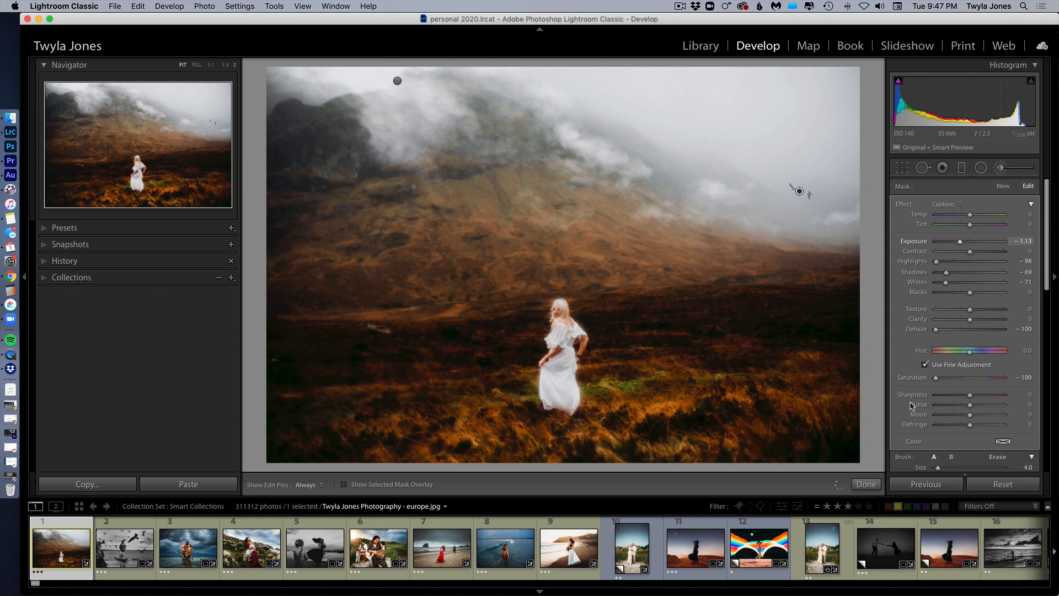
{"action": "left_click", "coordinate": [871, 488]}
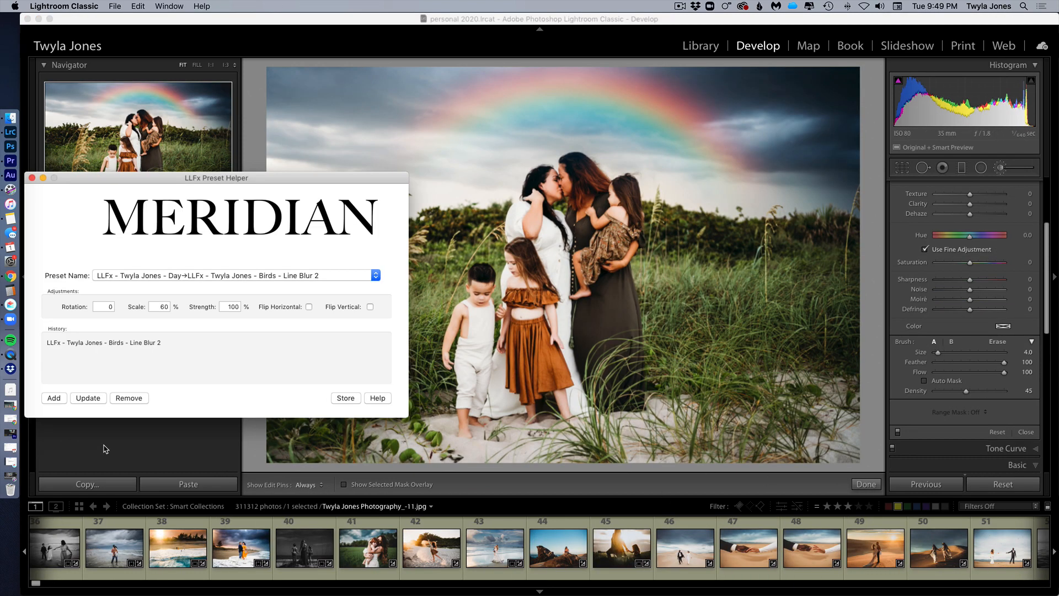
Add the Birds - Line Blur 1 preset at 60% scale to the family photo with the rainbow
{"action": "left_click", "coordinate": [375, 276]}
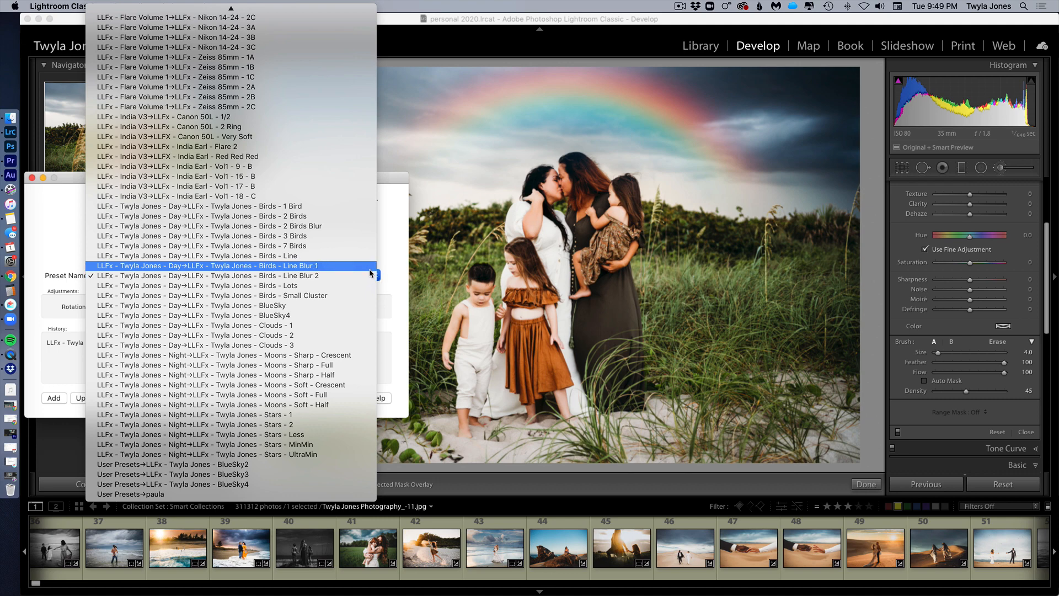
{"action": "left_click", "coordinate": [369, 269]}
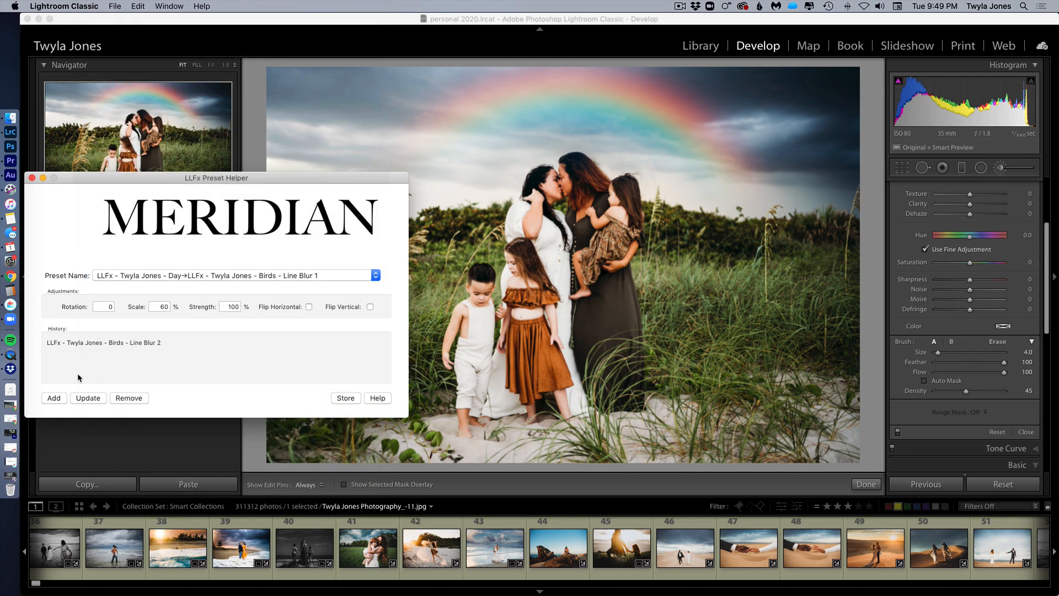
{"action": "left_click", "coordinate": [166, 307]}
{"action": "left_click", "coordinate": [56, 399]}
{"action": "left_click_drag", "start_coordinate": [324, 179], "coordinate": [226, 226]}
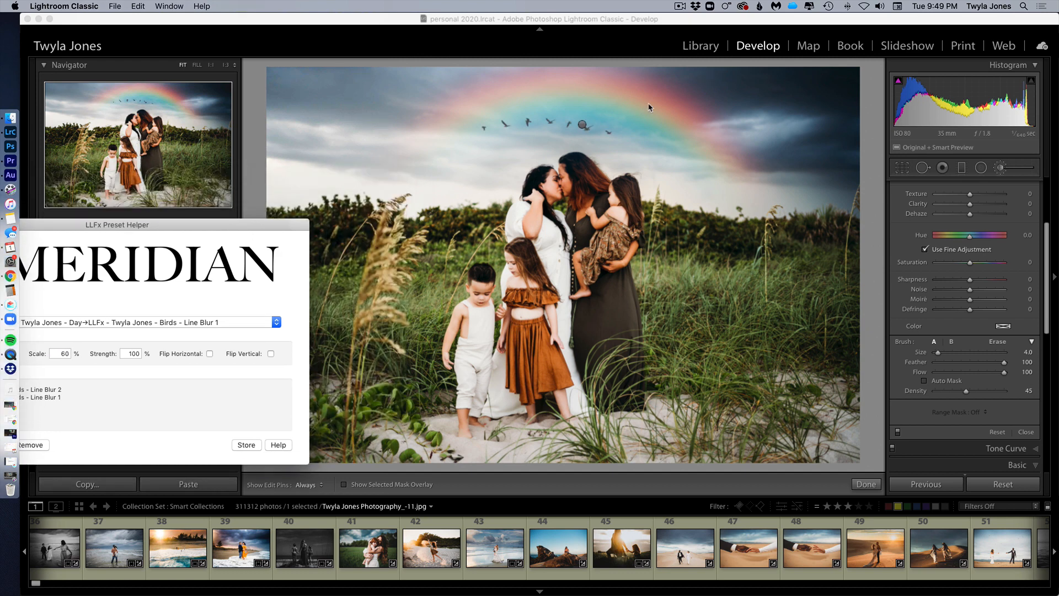
Move the line of birds up under the rainbow's arc and set its exposure to -2.58
{"action": "left_click", "coordinate": [583, 125]}
{"action": "left_click_drag", "start_coordinate": [583, 125], "coordinate": [605, 98]}
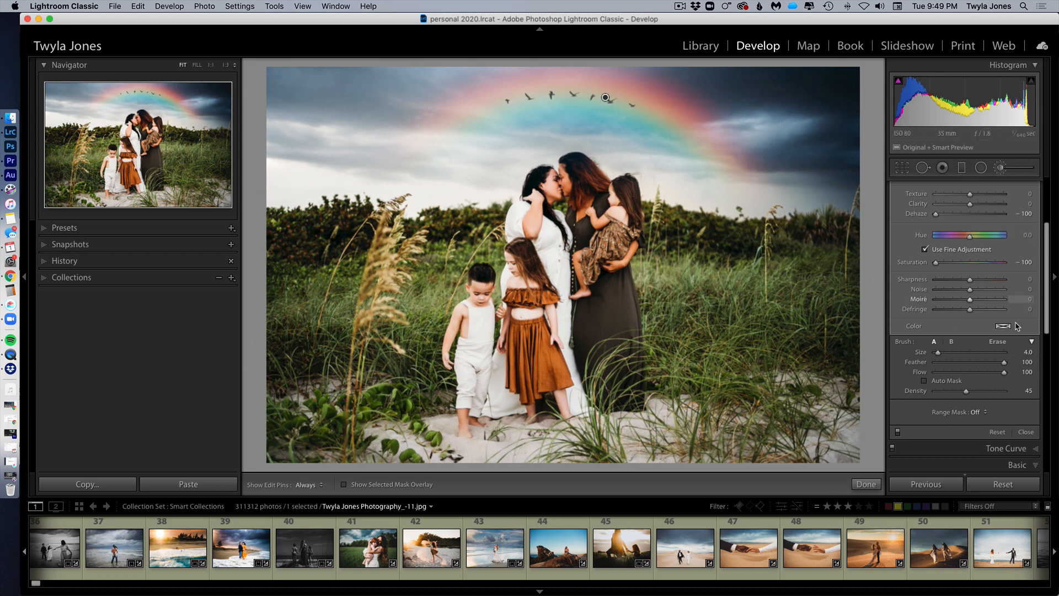
{"action": "scroll", "coordinate": [1016, 287], "scroll_direction": "up", "scroll_amount": 5}
{"action": "left_click_drag", "start_coordinate": [946, 241], "coordinate": [949, 246]}
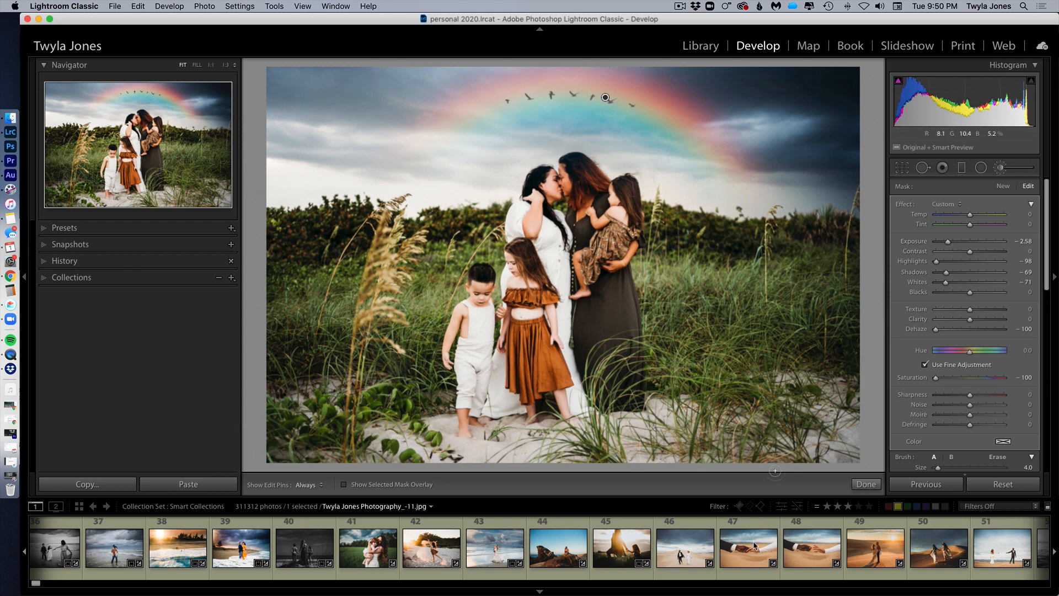
Add the Clouds - 2 preset at 125% scale to the photo of the man sitting on beach rocks
{"action": "scroll", "coordinate": [569, 554], "scroll_direction": "right", "scroll_amount": 2}
{"action": "left_click", "coordinate": [507, 550]}
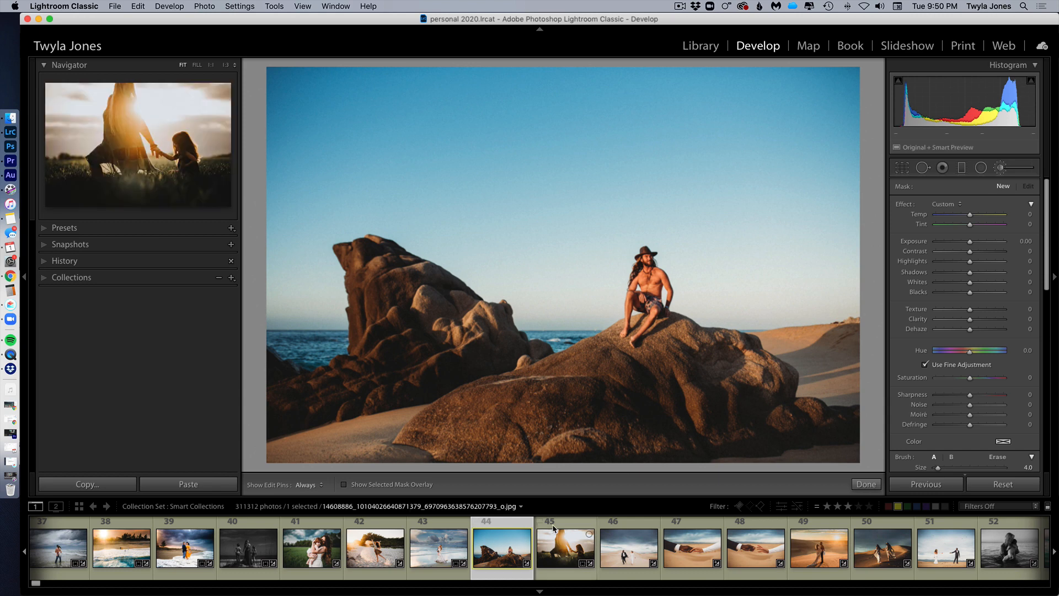
{"action": "key", "text": "ctrl+l"}
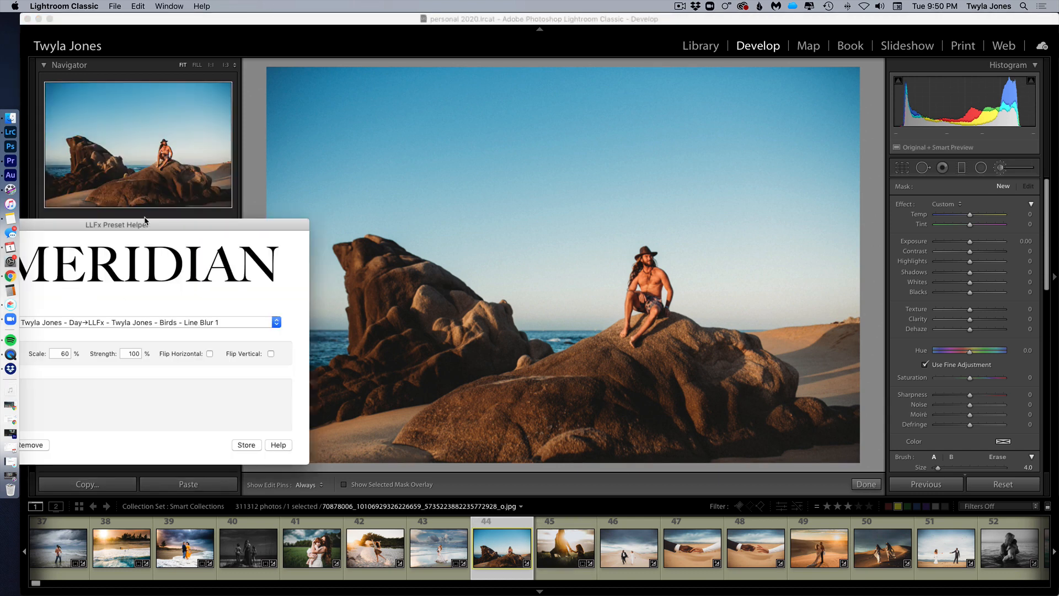
{"action": "left_click_drag", "start_coordinate": [145, 221], "coordinate": [273, 179]}
{"action": "left_click", "coordinate": [385, 278]}
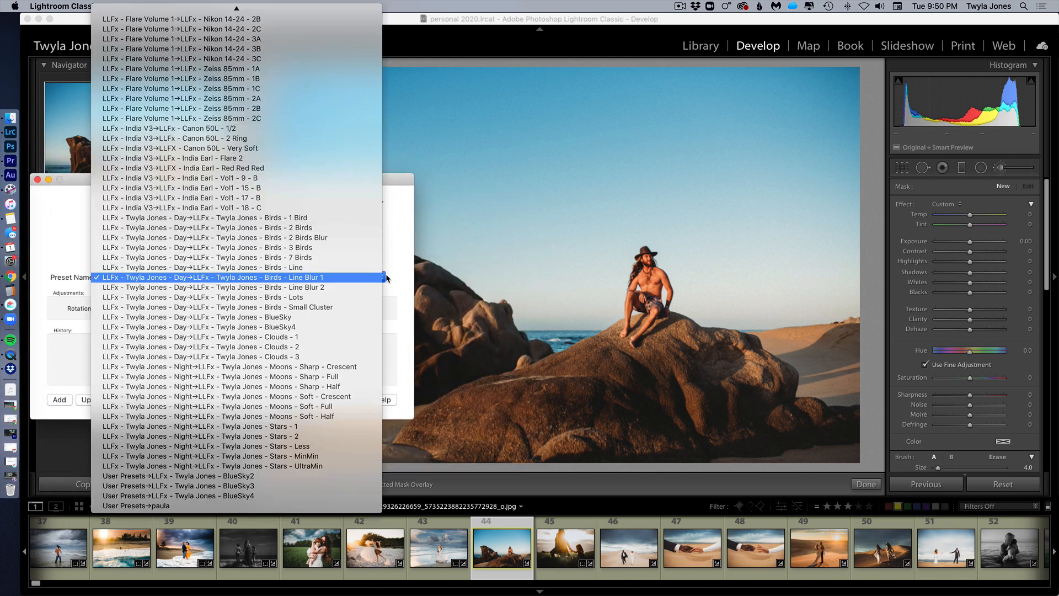
{"action": "left_click", "coordinate": [334, 348]}
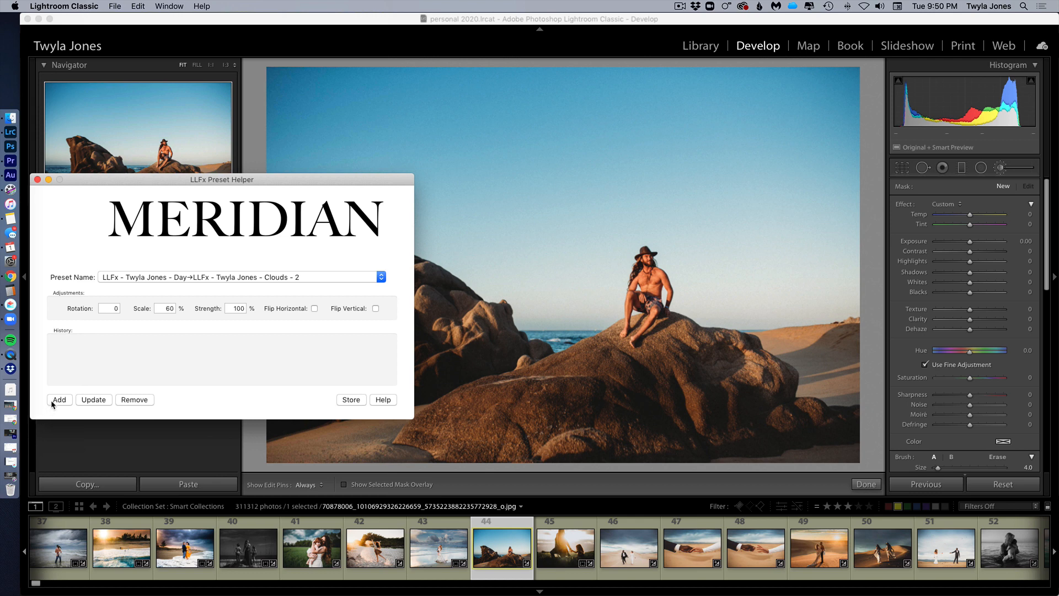
{"action": "double_click", "coordinate": [169, 309]}
{"action": "type", "text": "125"}
{"action": "left_click", "coordinate": [62, 403]}
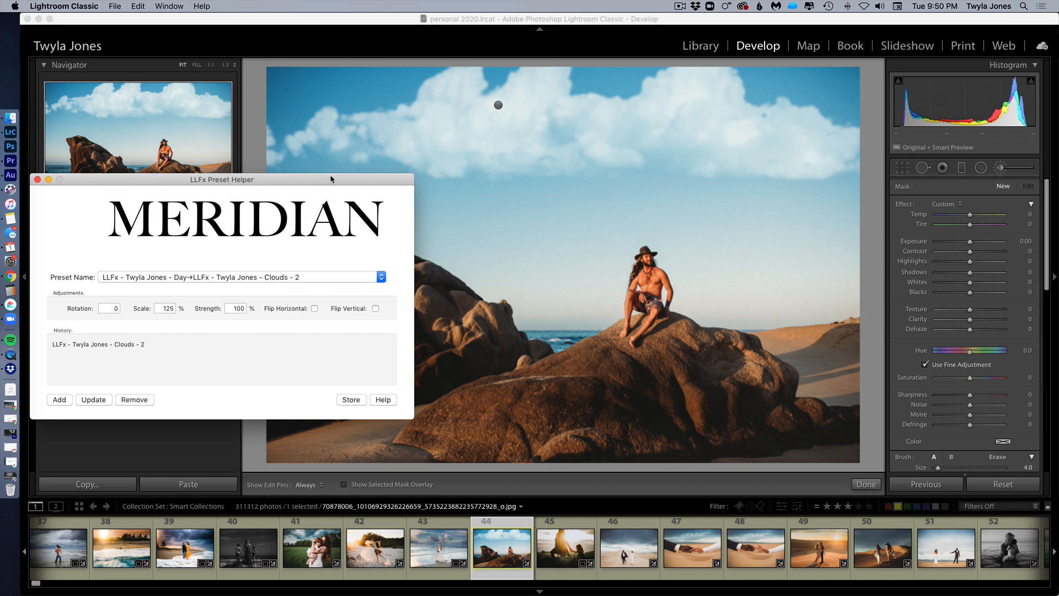
Lower the clouds to just above the rocks and set their Temp to 26 and Tint to 71
{"action": "left_click", "coordinate": [498, 105]}
{"action": "left_click_drag", "start_coordinate": [498, 105], "coordinate": [498, 158]}
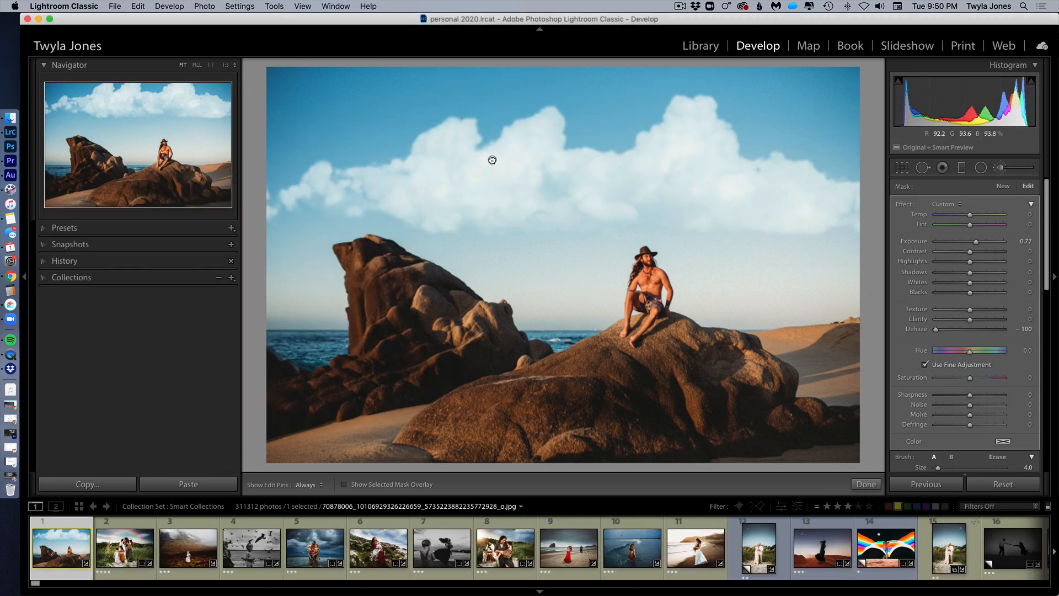
{"action": "left_click", "coordinate": [982, 220]}
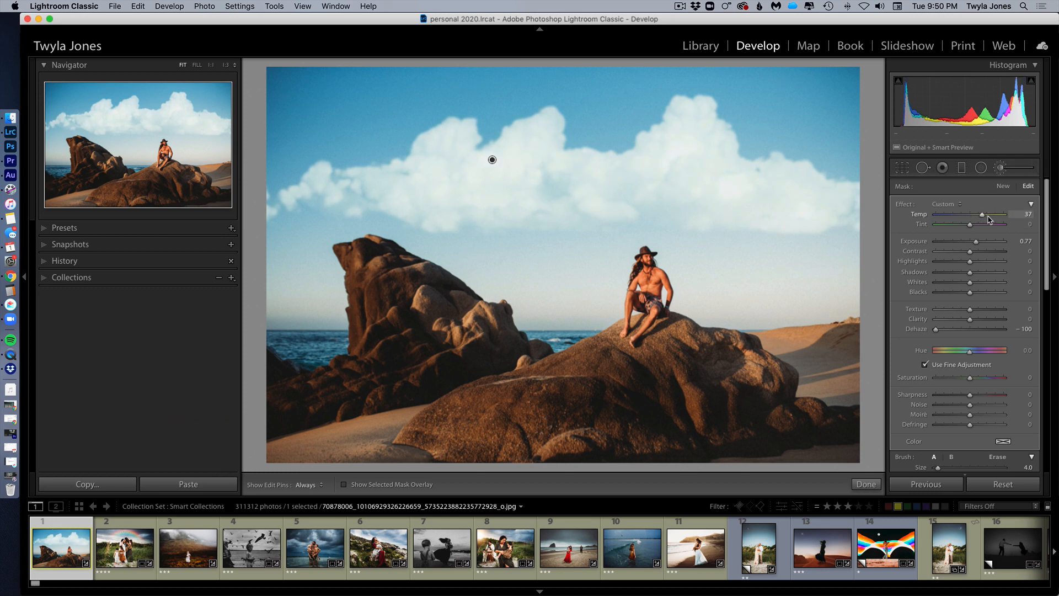
{"action": "left_click_drag", "start_coordinate": [982, 224], "coordinate": [995, 230]}
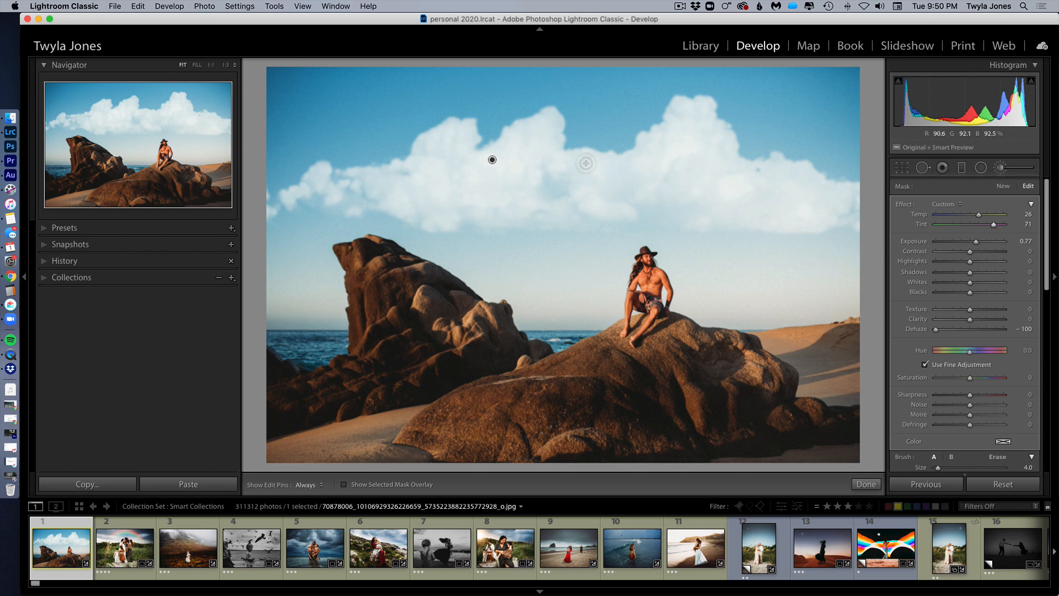
Update the Clouds - 2 preset to 200% scale and move the clouds slightly left above the beach rocks
{"action": "key", "text": "ctrl+l"}
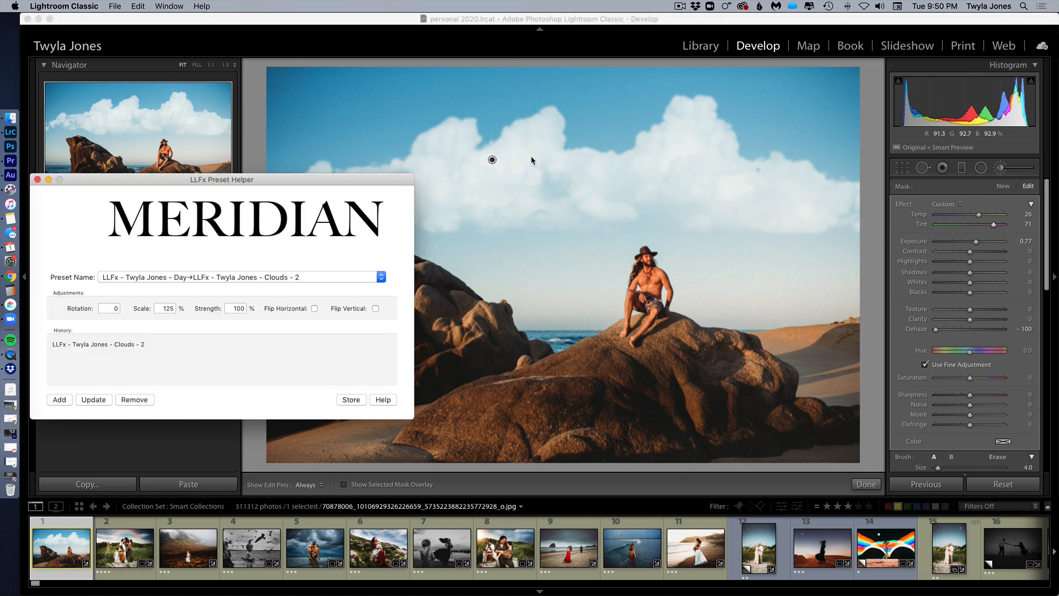
{"action": "double_click", "coordinate": [169, 308]}
{"action": "type", "text": "200"}
{"action": "left_click", "coordinate": [95, 400]}
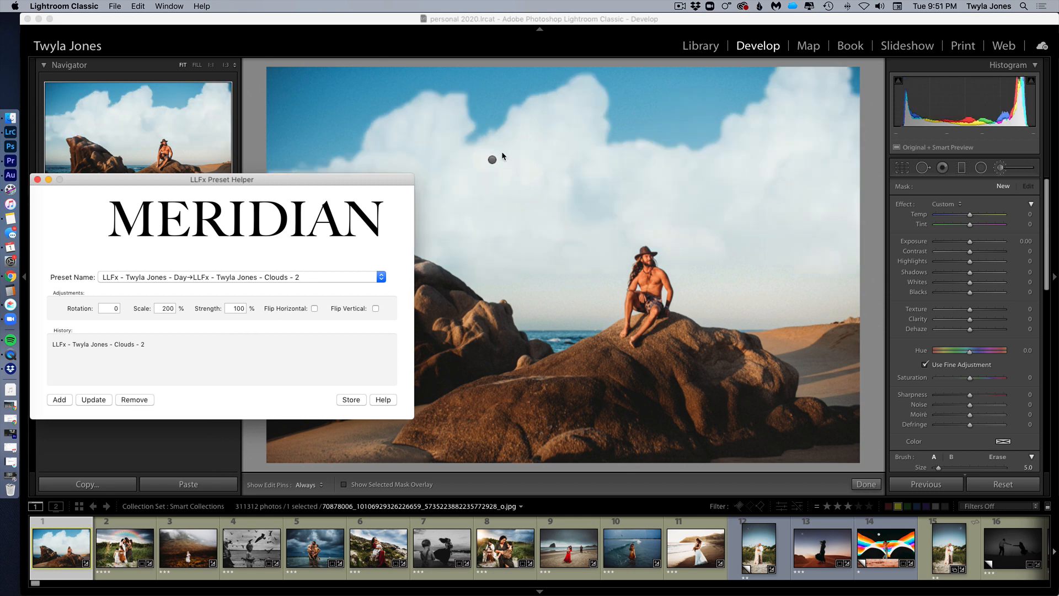
{"action": "left_click", "coordinate": [491, 161]}
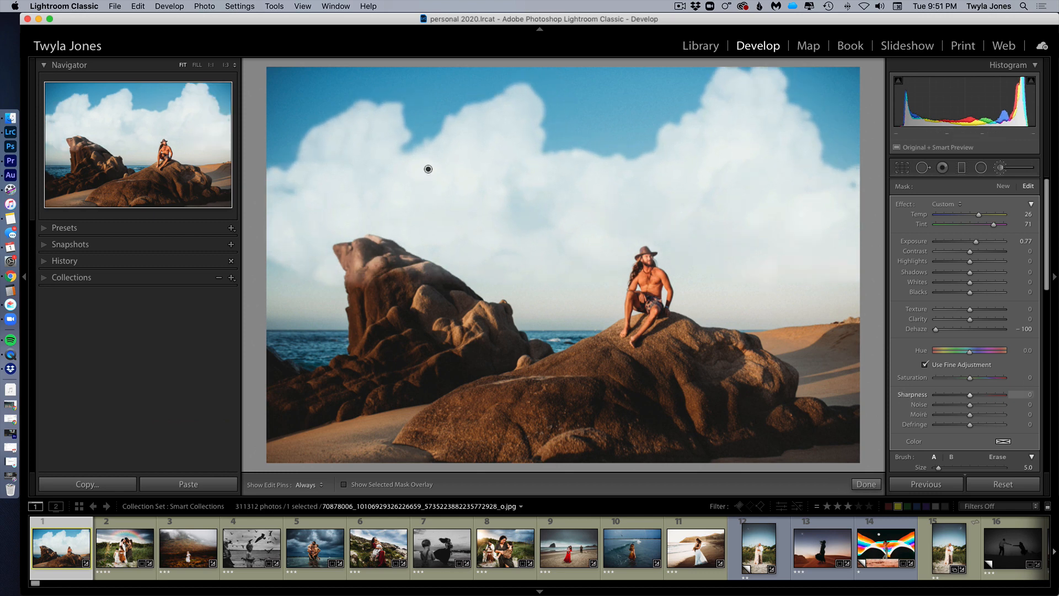
Set the clouds' Range Mask to Color and sample an area of the cloudy sky above the rocks
{"action": "scroll", "coordinate": [1005, 446], "scroll_direction": "down", "scroll_amount": 5}
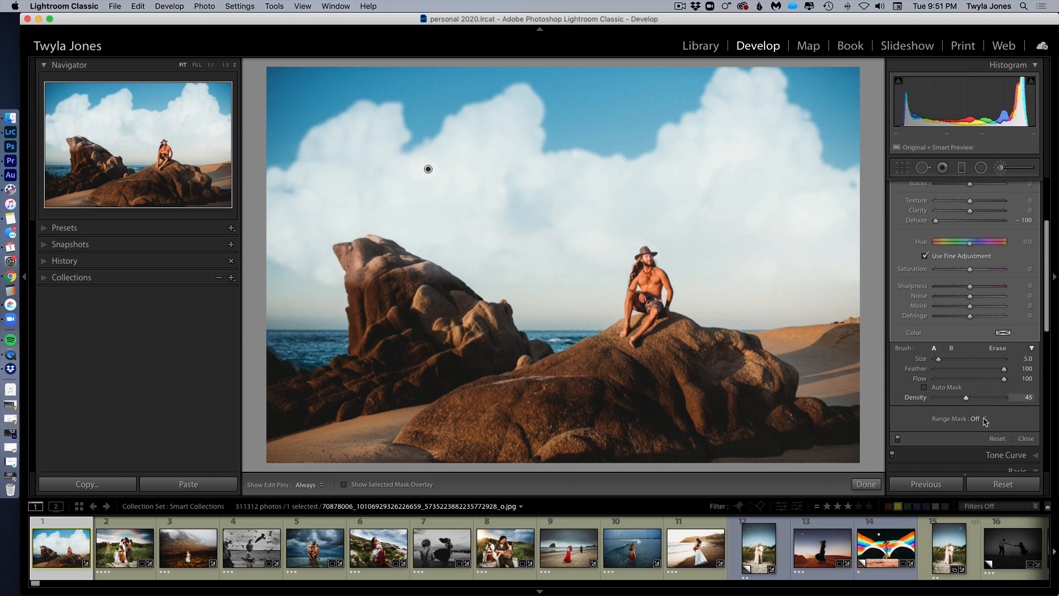
{"action": "left_click", "coordinate": [988, 419]}
{"action": "left_click", "coordinate": [986, 425]}
{"action": "mouse_move", "coordinate": [539, 233]}
{"action": "left_mouse_down"}
{"action": "mouse_move", "coordinate": [366, 28]}
{"action": "mouse_move", "coordinate": [401, 19]}
{"action": "left_mouse_up"}
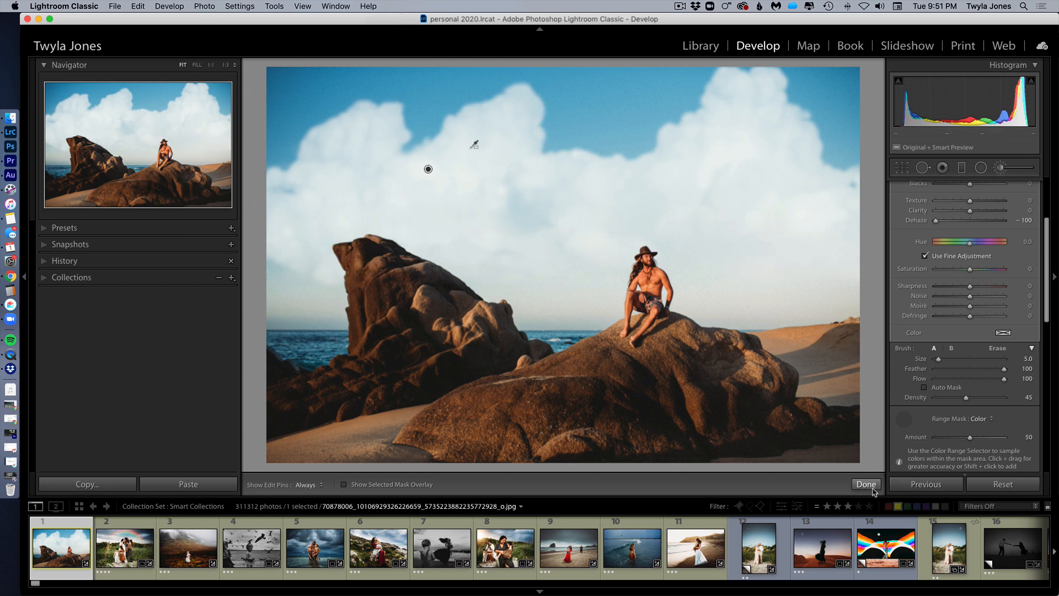
Set the clouds' Temp to 45, Tint to 61 and Exposure to 0.58, and finish the brush edit
{"action": "scroll", "coordinate": [976, 264], "scroll_direction": "up", "scroll_amount": 5}
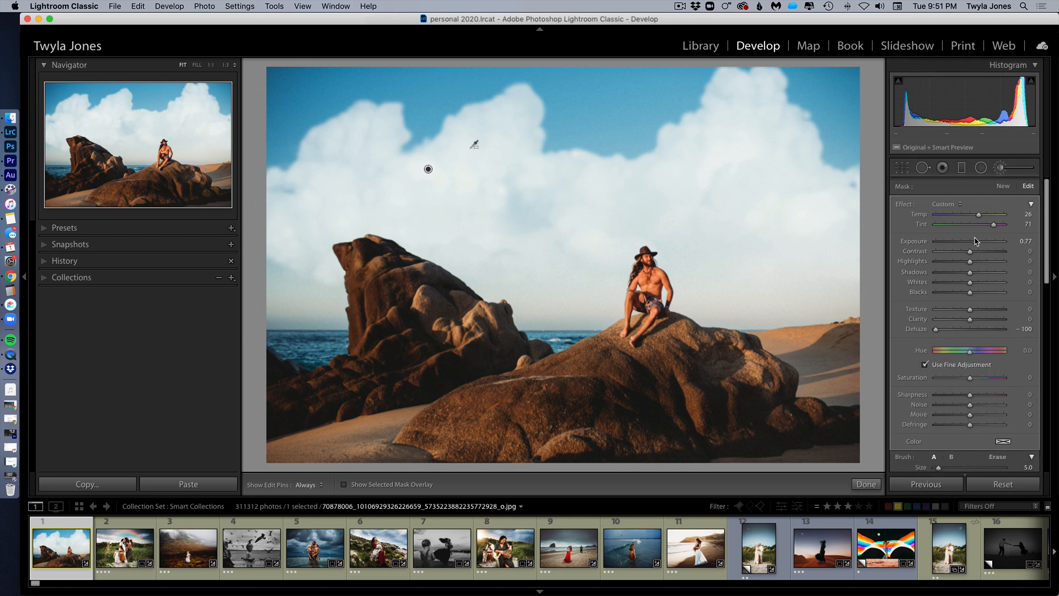
{"action": "mouse_move", "coordinate": [976, 243]}
{"action": "left_mouse_down"}
{"action": "mouse_move", "coordinate": [985, 218]}
{"action": "mouse_move", "coordinate": [989, 227]}
{"action": "left_mouse_up"}
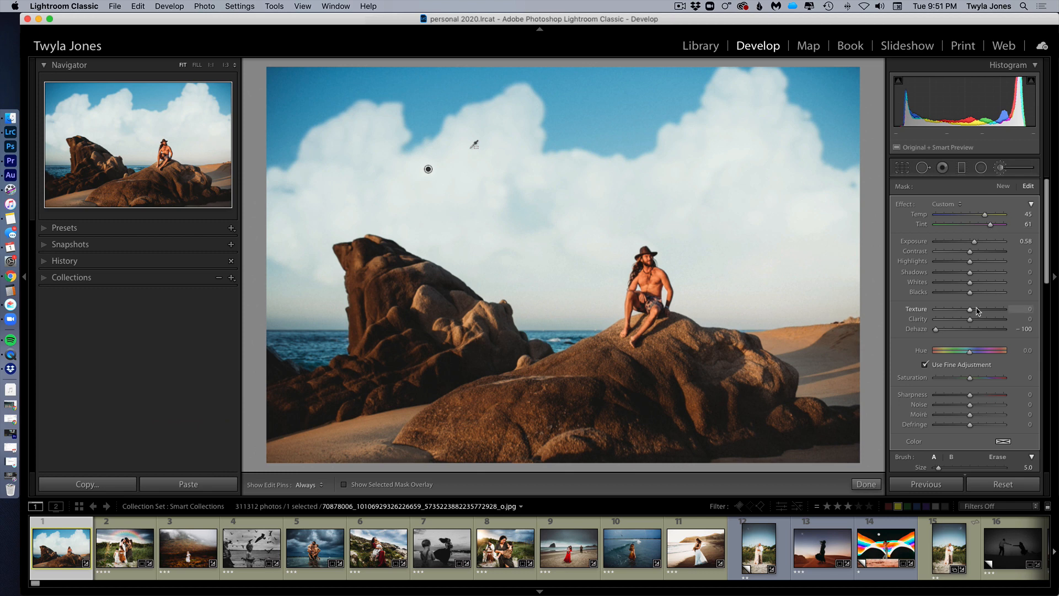
{"action": "left_click", "coordinate": [866, 484]}
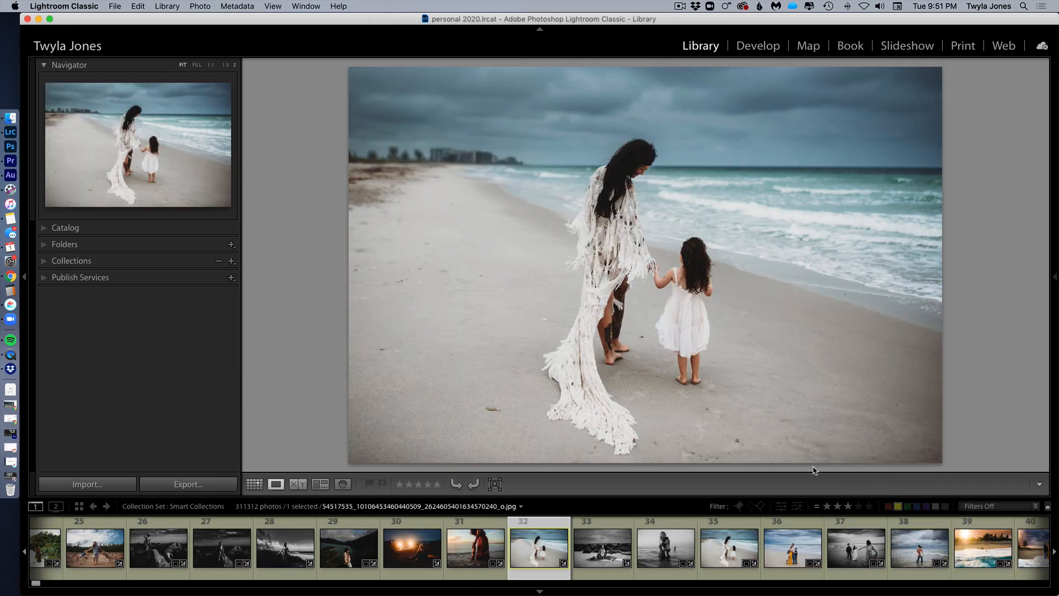
Add the Birds - 3 Birds preset at 75% scale to the photo of the woman and girl walking on the beach
{"action": "key", "text": "d"}
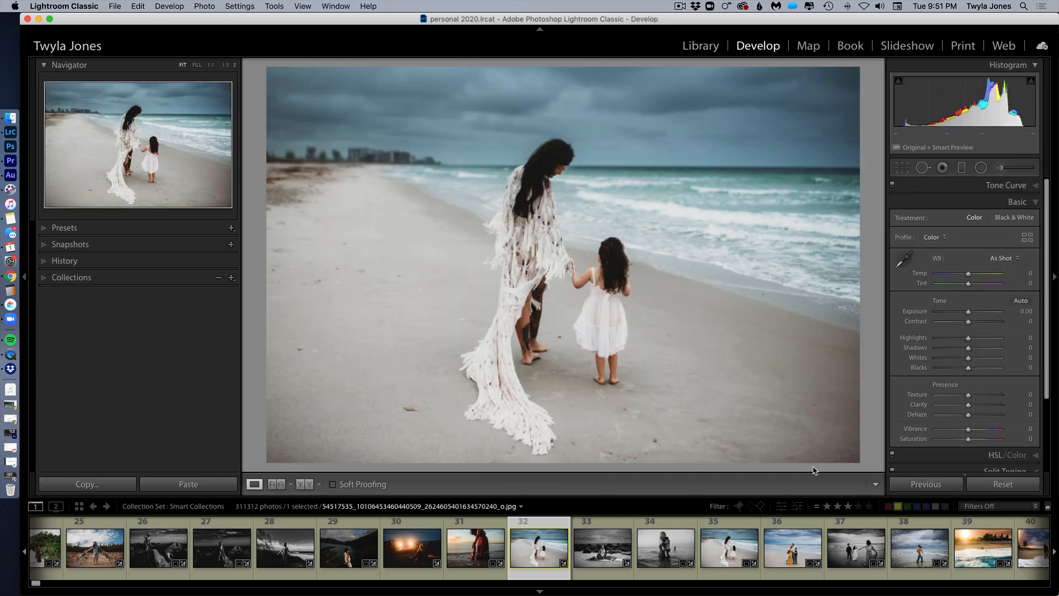
{"action": "key", "text": "ctrl+l"}
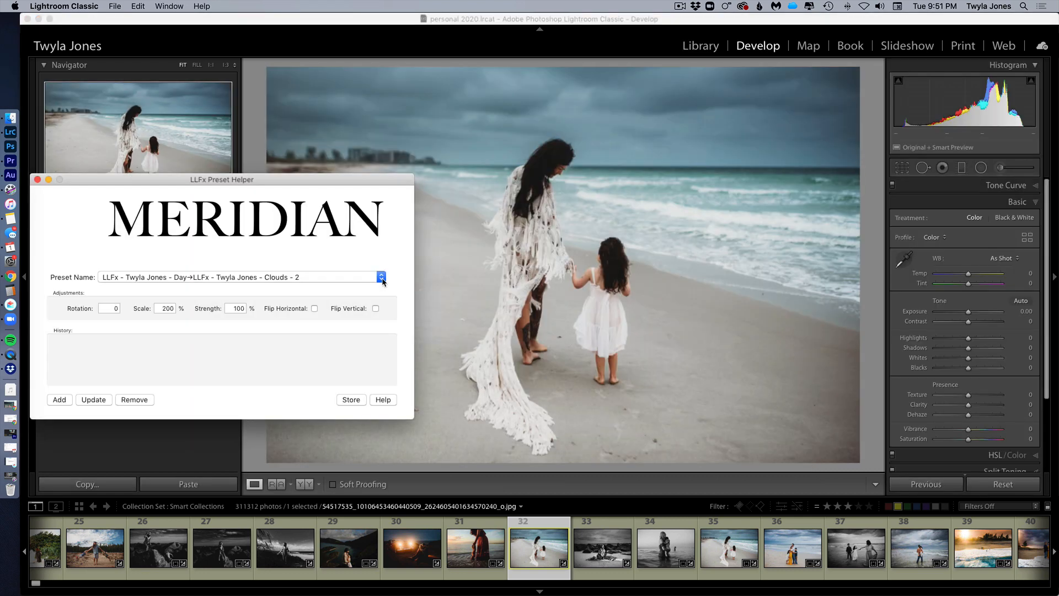
{"action": "left_click", "coordinate": [381, 277]}
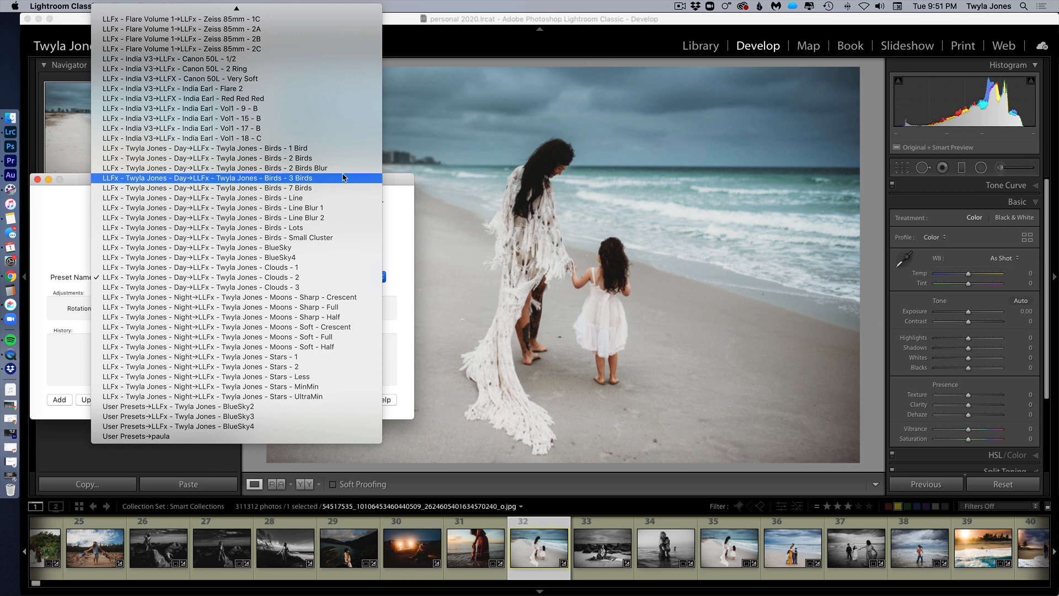
{"action": "left_click", "coordinate": [342, 177]}
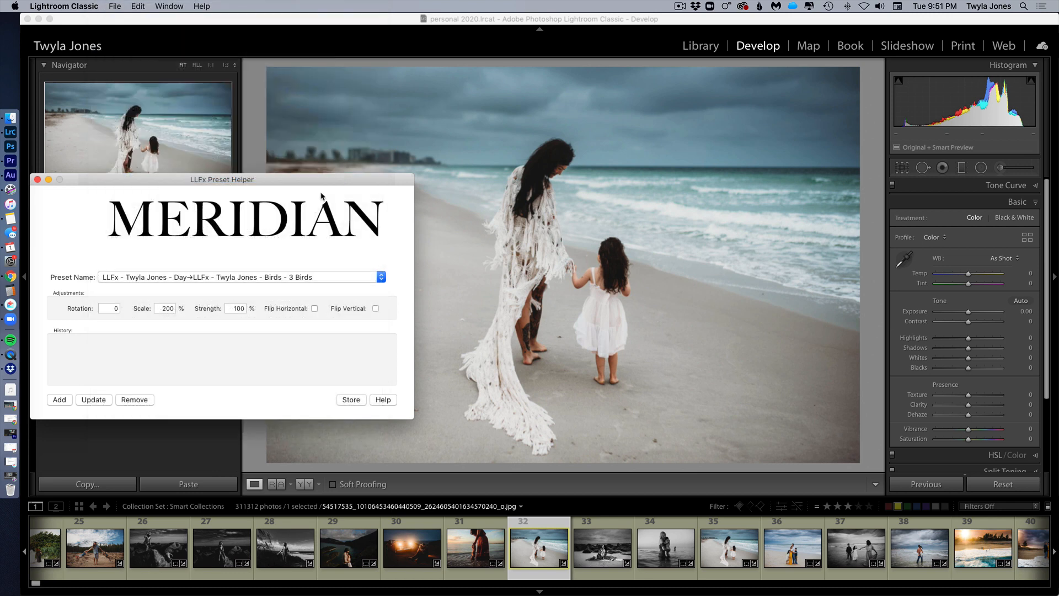
{"action": "double_click", "coordinate": [169, 310]}
{"action": "type", "text": "75"}
{"action": "left_click", "coordinate": [62, 402]}
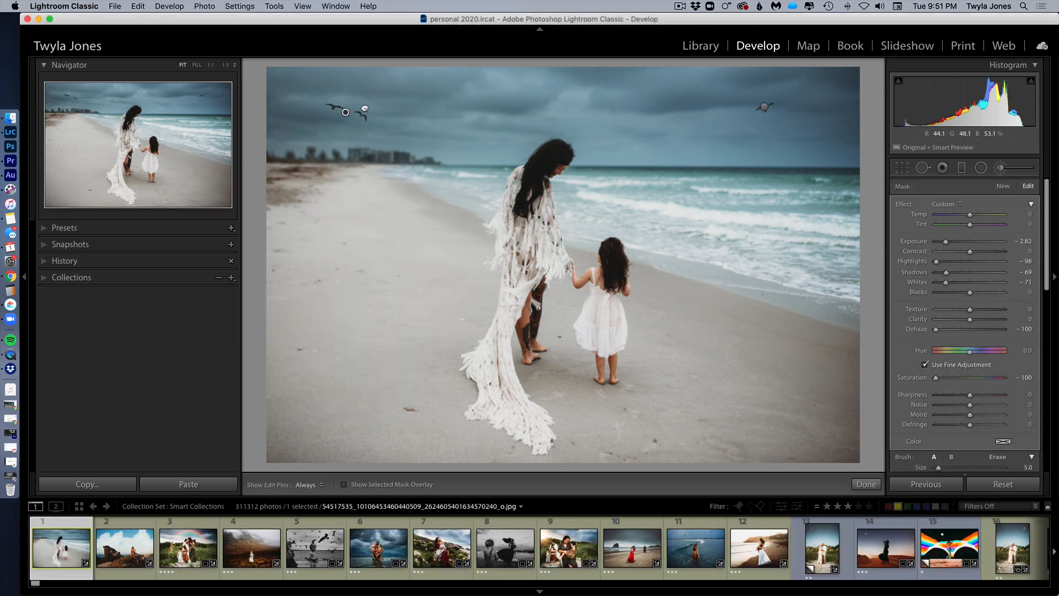
Move the two birds and the single bird closer to the woman, setting their exposures to -1.96 and -2.07 respectively
{"action": "left_click_drag", "start_coordinate": [365, 108], "coordinate": [437, 97]}
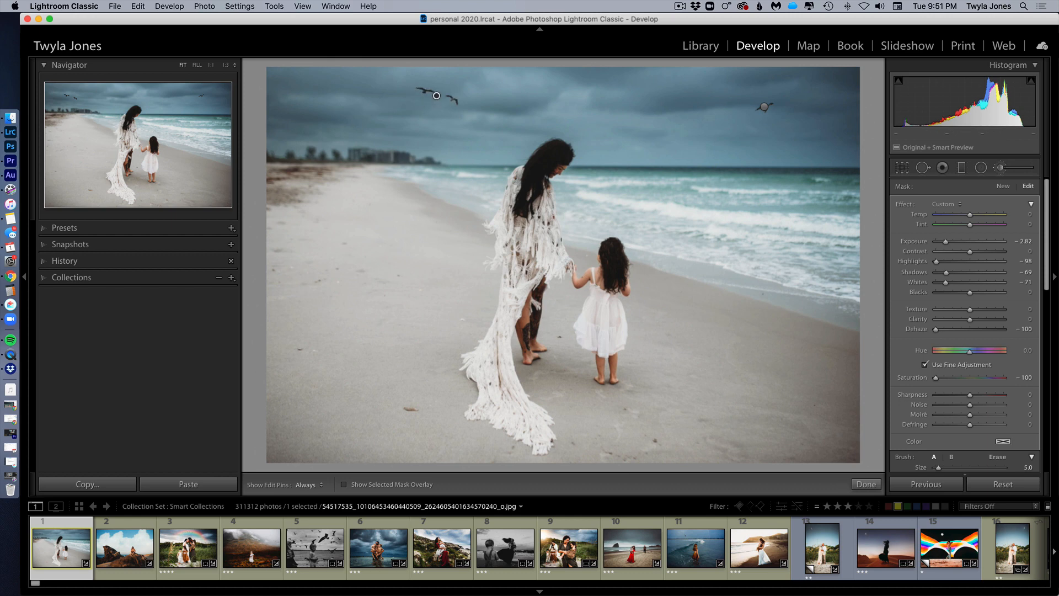
{"action": "mouse_move", "coordinate": [945, 241]}
{"action": "left_mouse_down"}
{"action": "mouse_move", "coordinate": [970, 246]}
{"action": "mouse_move", "coordinate": [953, 249]}
{"action": "left_mouse_up"}
{"action": "left_click_drag", "start_coordinate": [767, 110], "coordinate": [704, 132]}
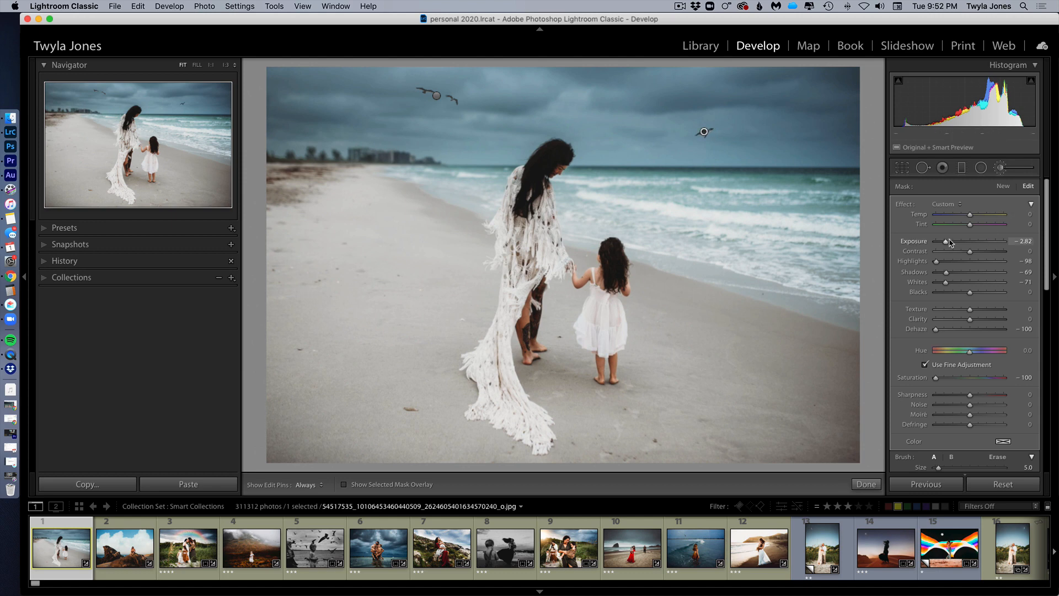
{"action": "left_click_drag", "start_coordinate": [945, 242], "coordinate": [956, 243]}
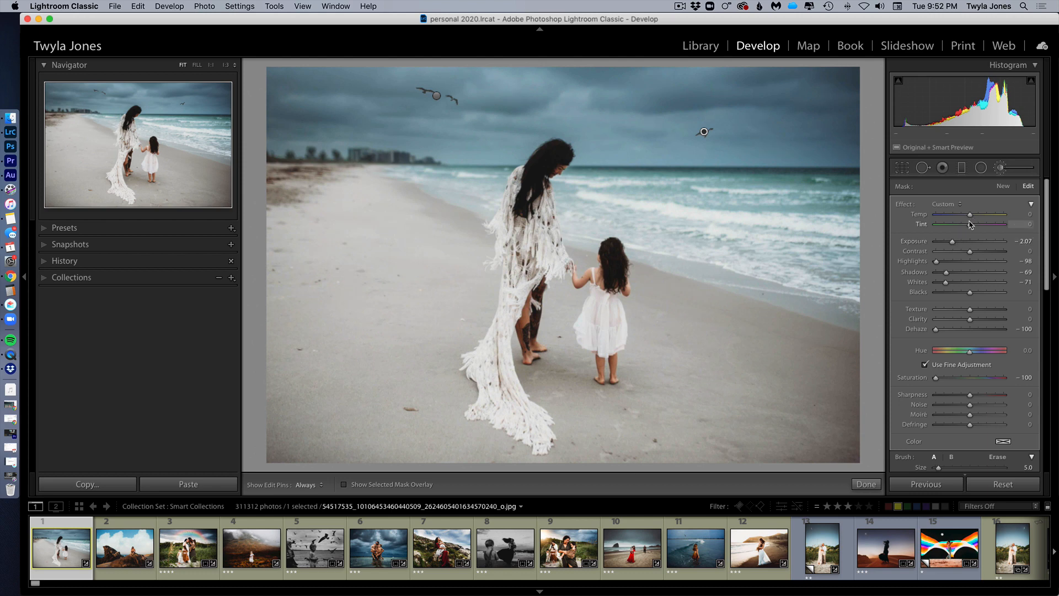
Cool the single bird's Temp, set the two birds' Temp to -36, and finish the brush edit
{"action": "left_click_drag", "start_coordinate": [966, 219], "coordinate": [958, 221]}
{"action": "left_click", "coordinate": [437, 96]}
{"action": "left_click_drag", "start_coordinate": [969, 216], "coordinate": [956, 221]}
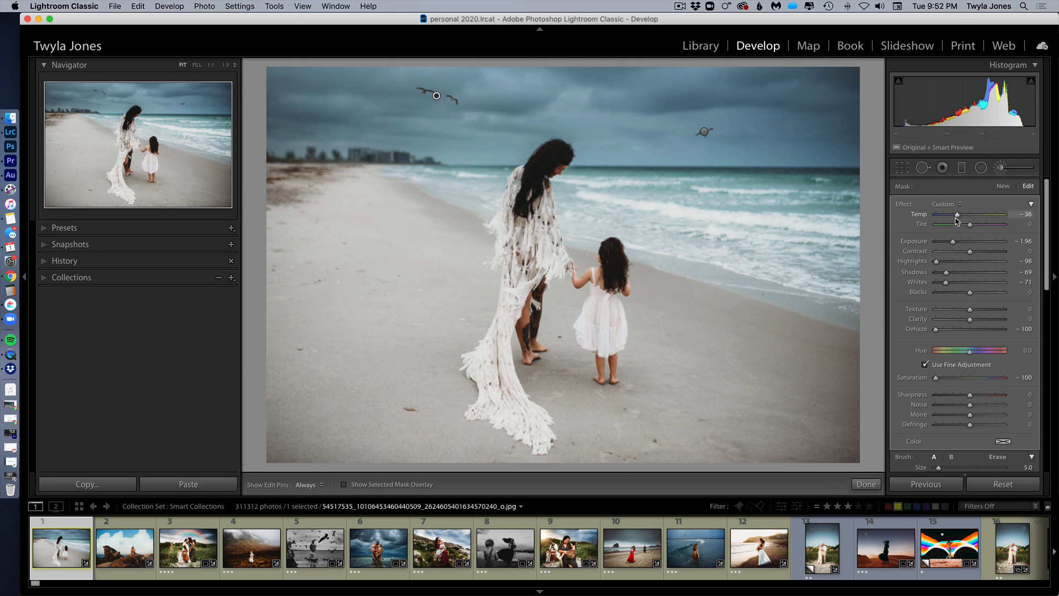
{"action": "left_click", "coordinate": [867, 484]}
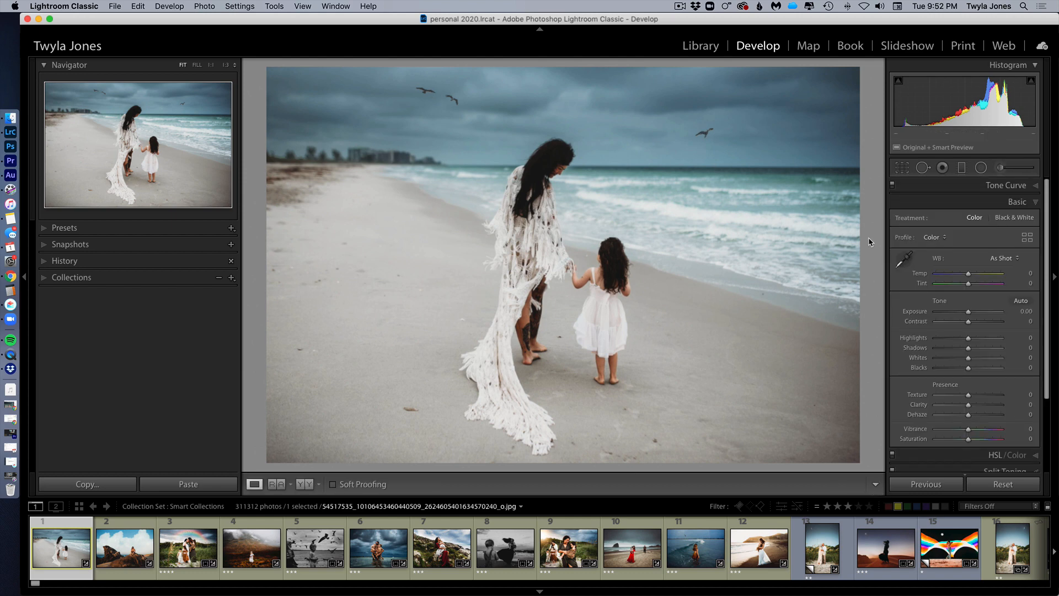
Update the Birds - 3 Birds preset to 50% scale on the woman and girl photo and finish the edit
{"action": "key", "text": "ctrl+l"}
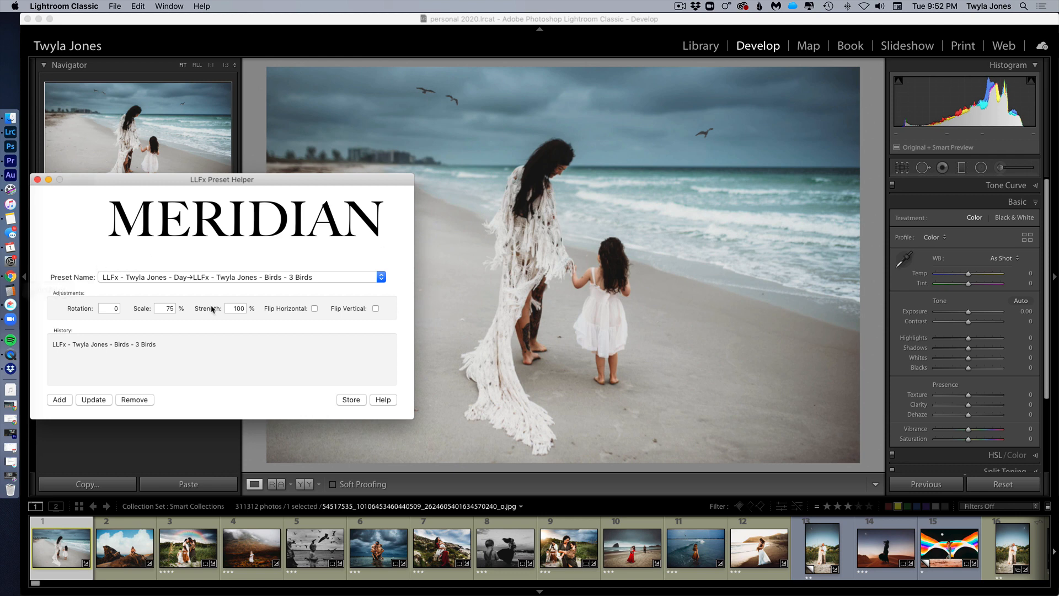
{"action": "double_click", "coordinate": [174, 307]}
{"action": "type", "text": "5"}
{"action": "left_click", "coordinate": [98, 401]}
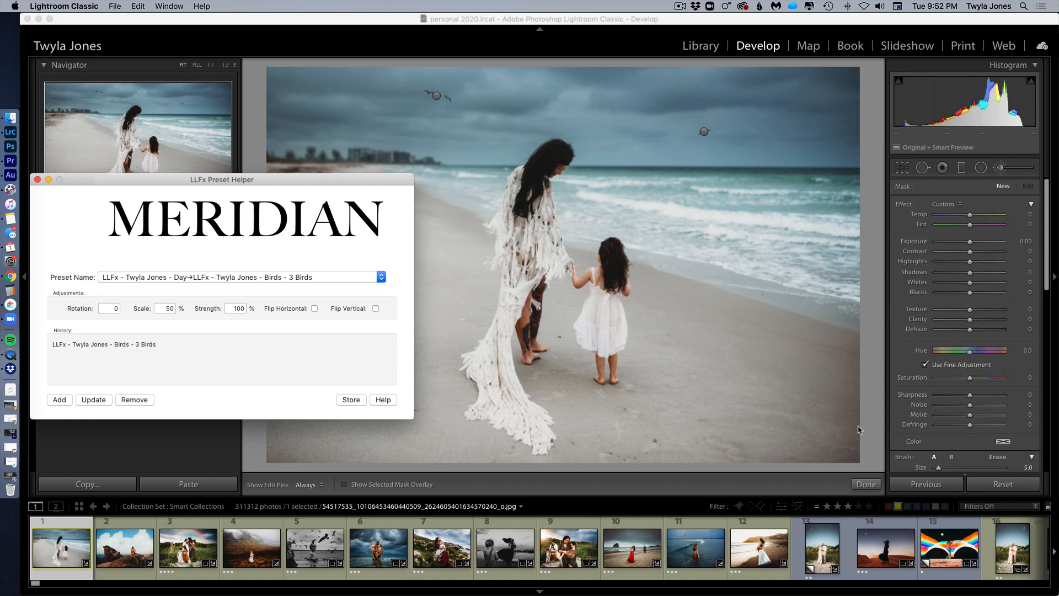
{"action": "left_click", "coordinate": [871, 485]}
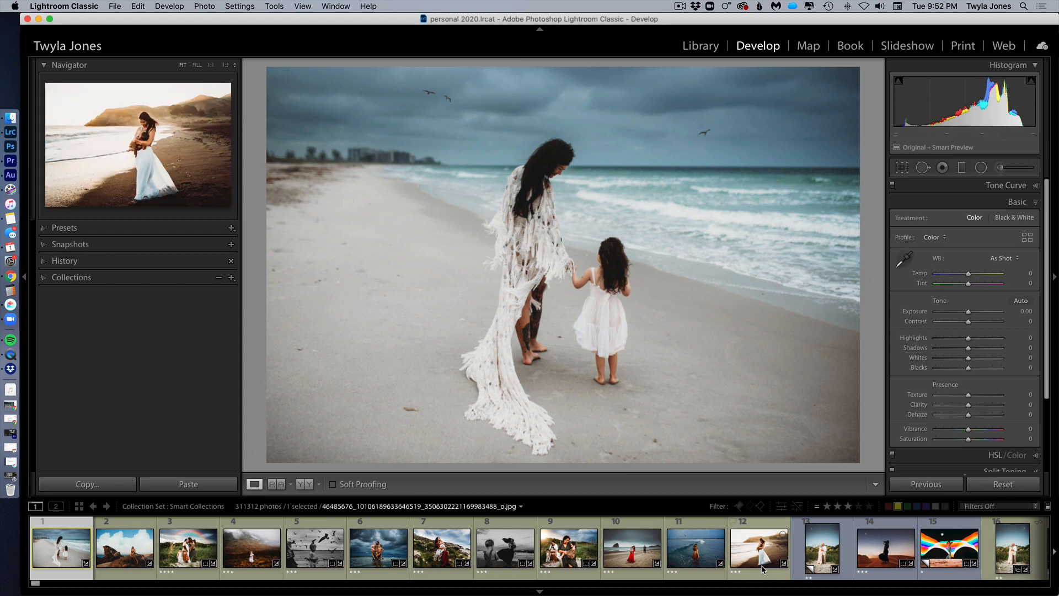
Browse the filmstrip for another photo to edit
{"action": "scroll", "coordinate": [764, 569], "scroll_direction": "down", "scroll_amount": 4}
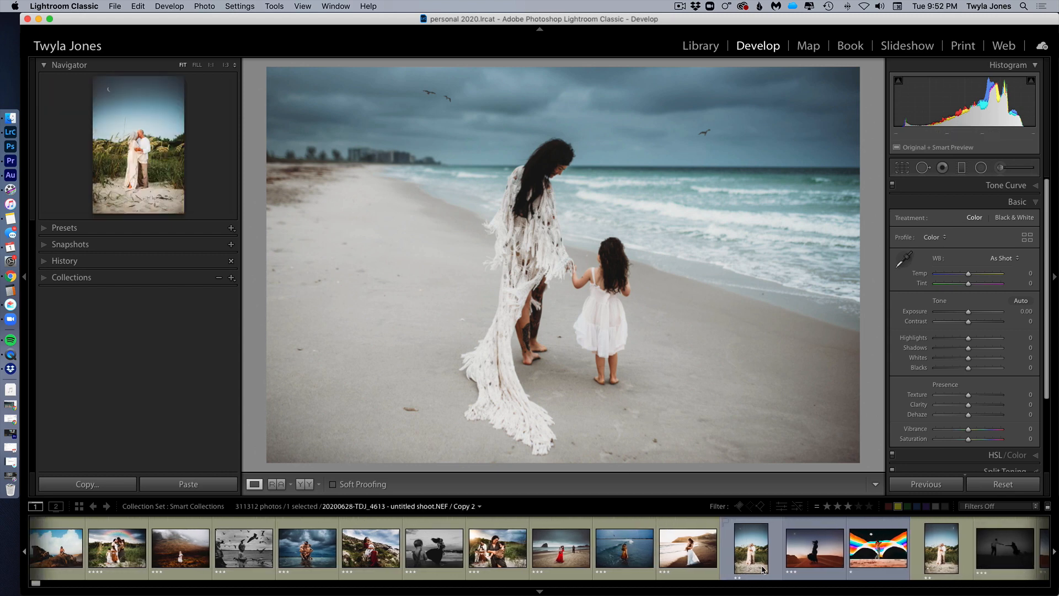